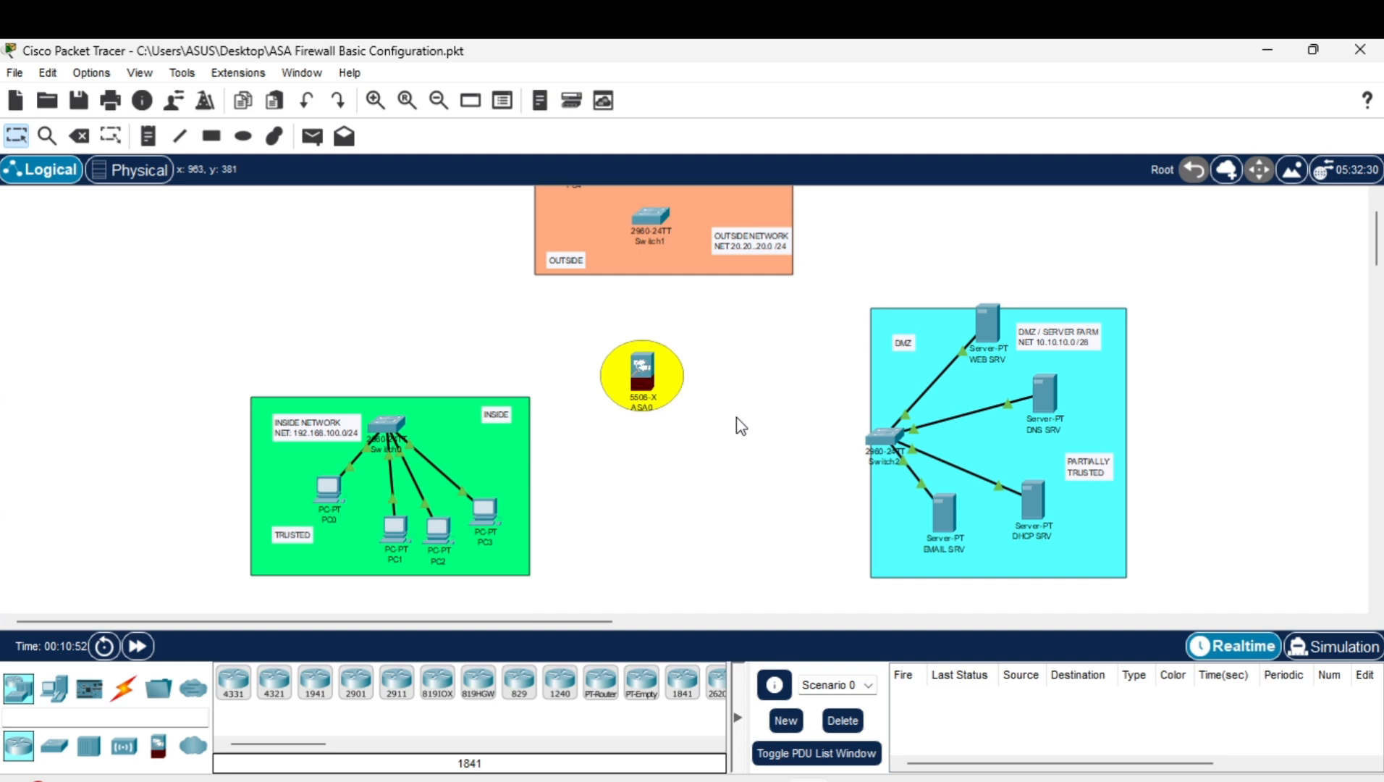
# Review the configuration plan in the notes, then return to the topology.
pyautogui.scroll(1, 742, 425)
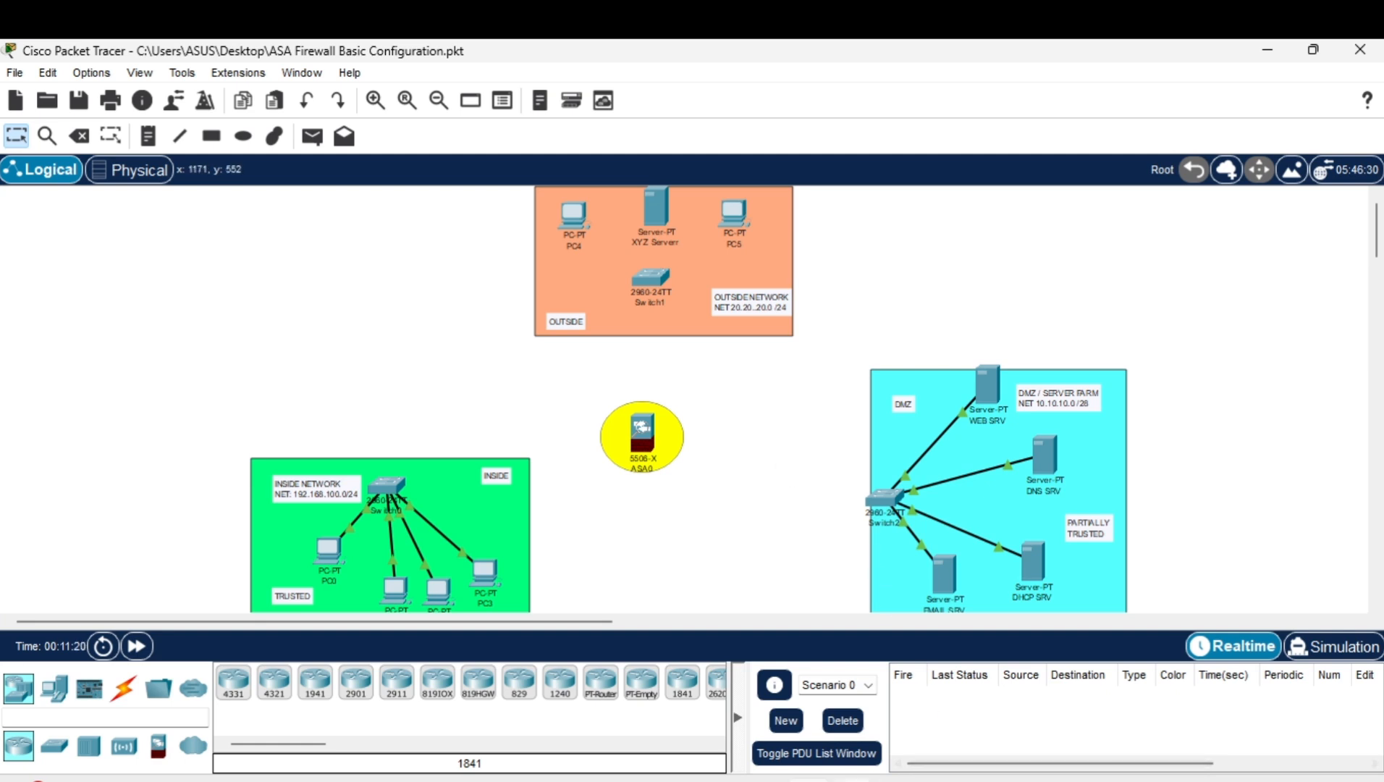
pyautogui.click(877, 780)
pyautogui.click(855, 780)
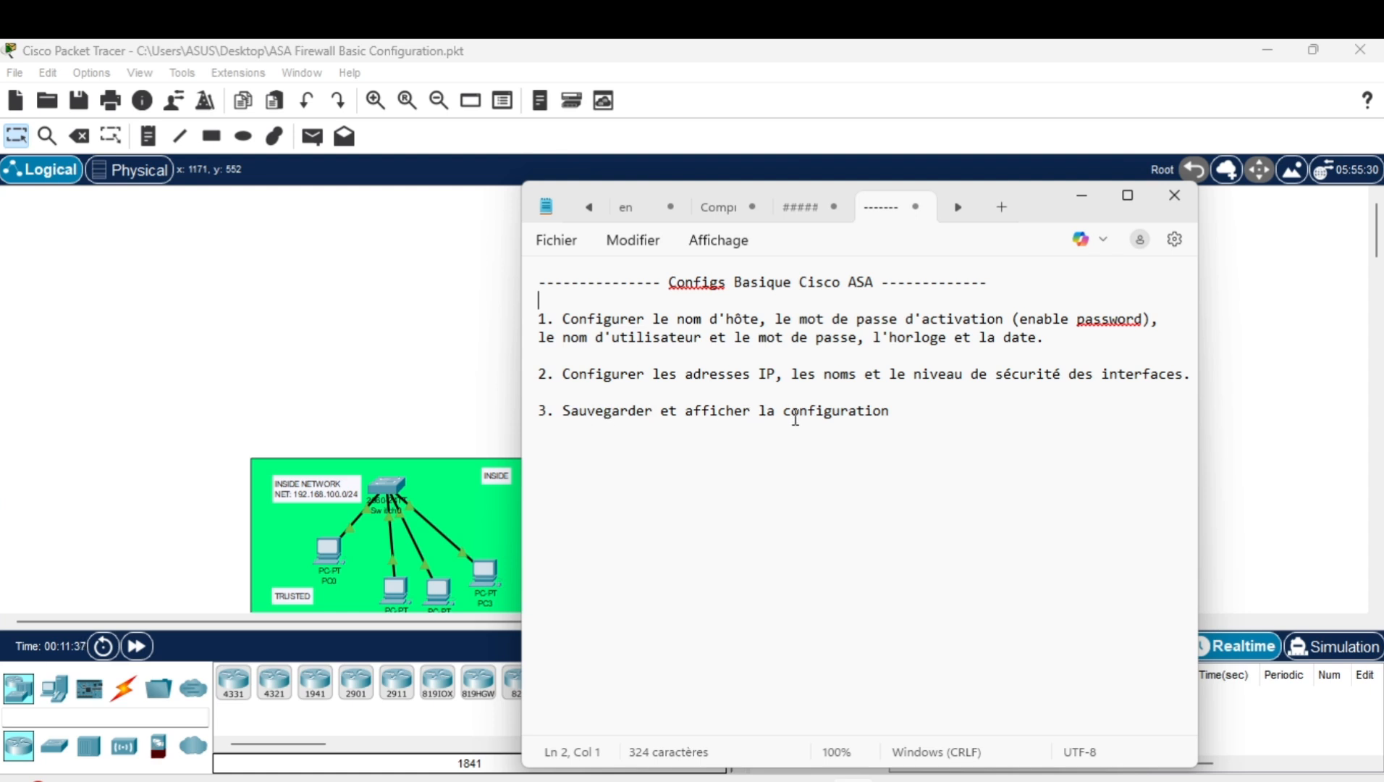
pyautogui.click(1077, 206)
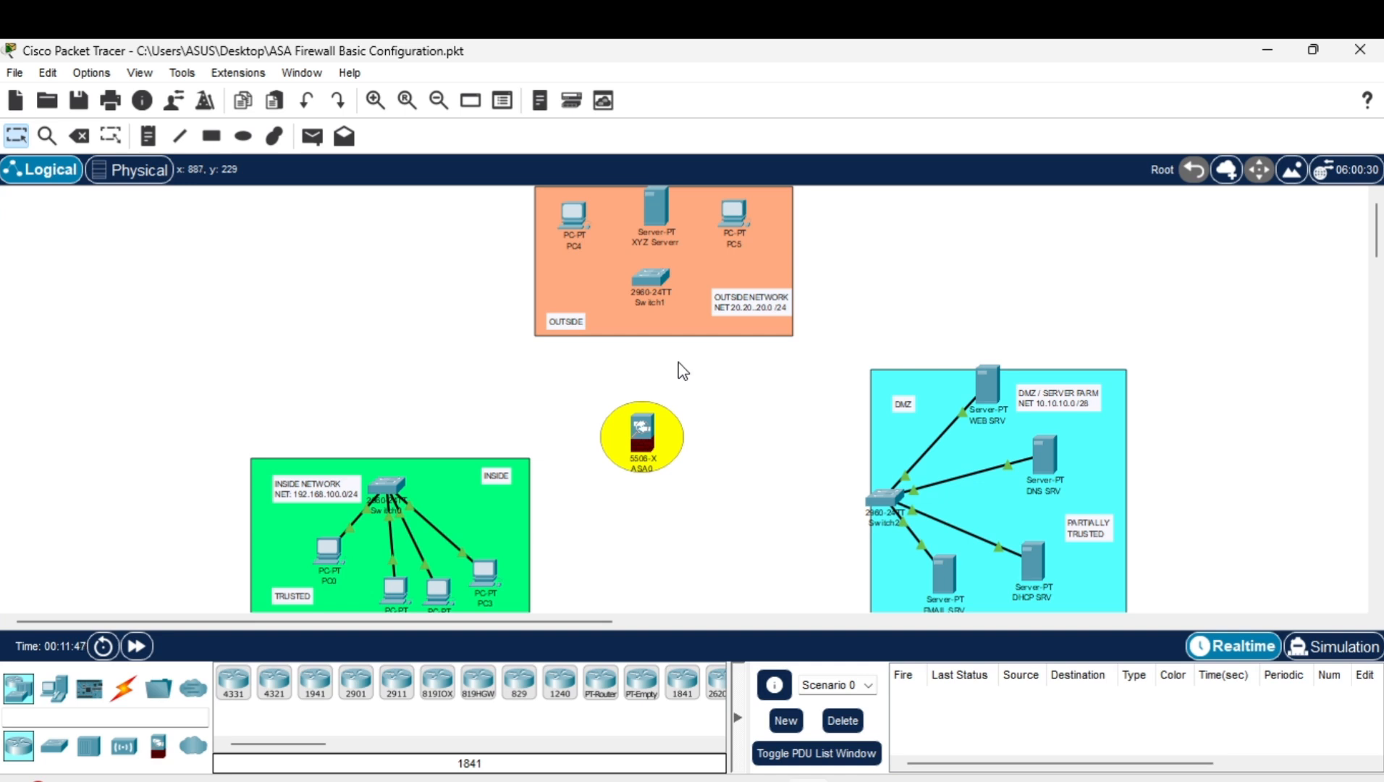
# Scroll around the topology to inspect the INSIDE, DMZ and OUTSIDE networks.
pyautogui.scroll(1, 683, 354)
pyautogui.scroll(-2, 695, 384)
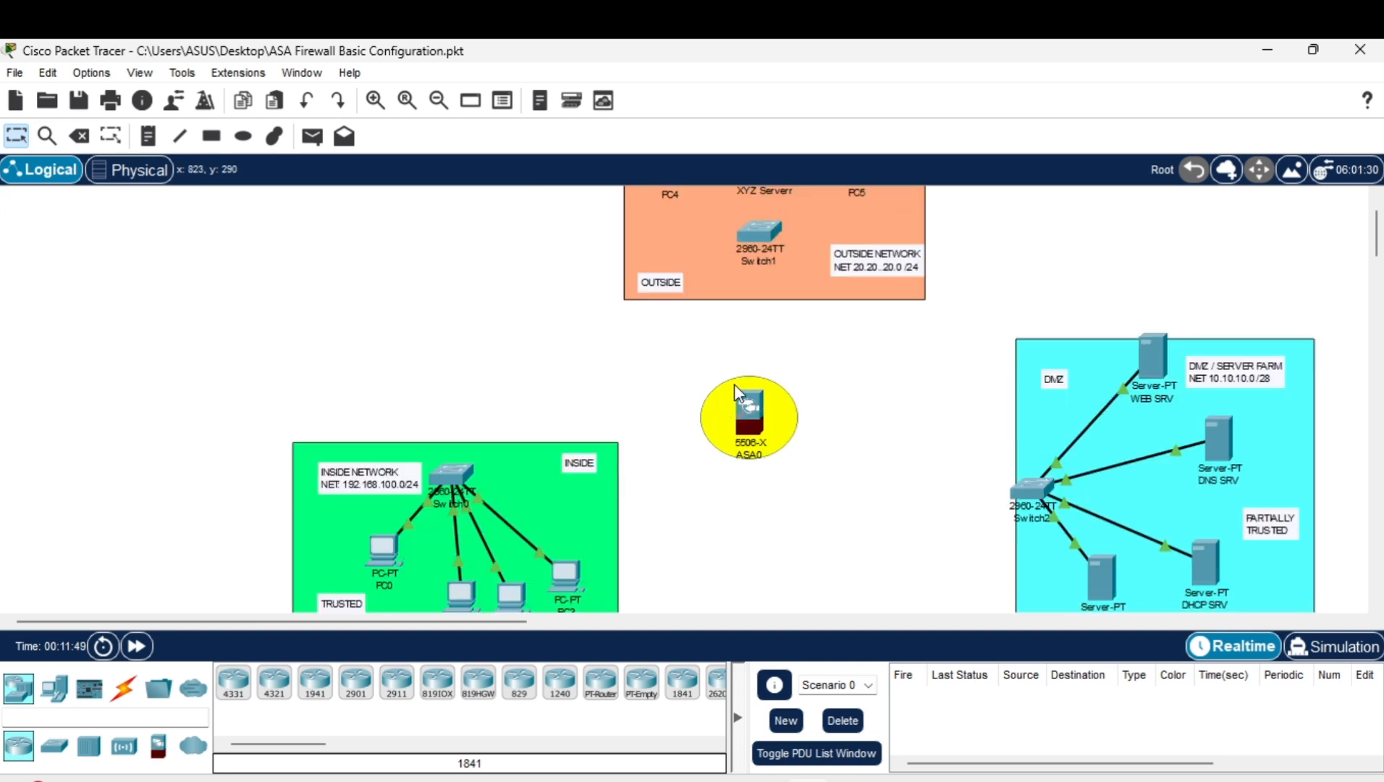
pyautogui.scroll(-1, 735, 389)
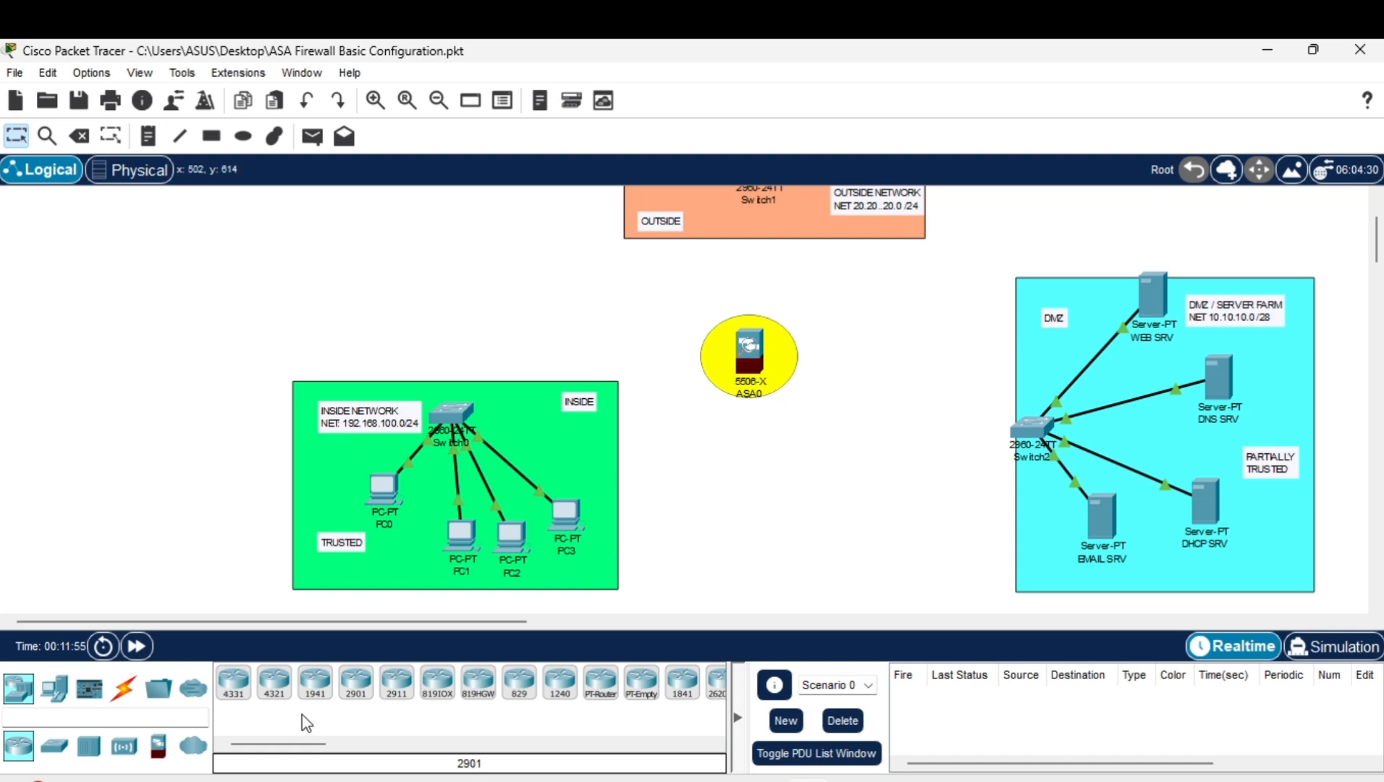
pyautogui.scroll(1, 567, 471)
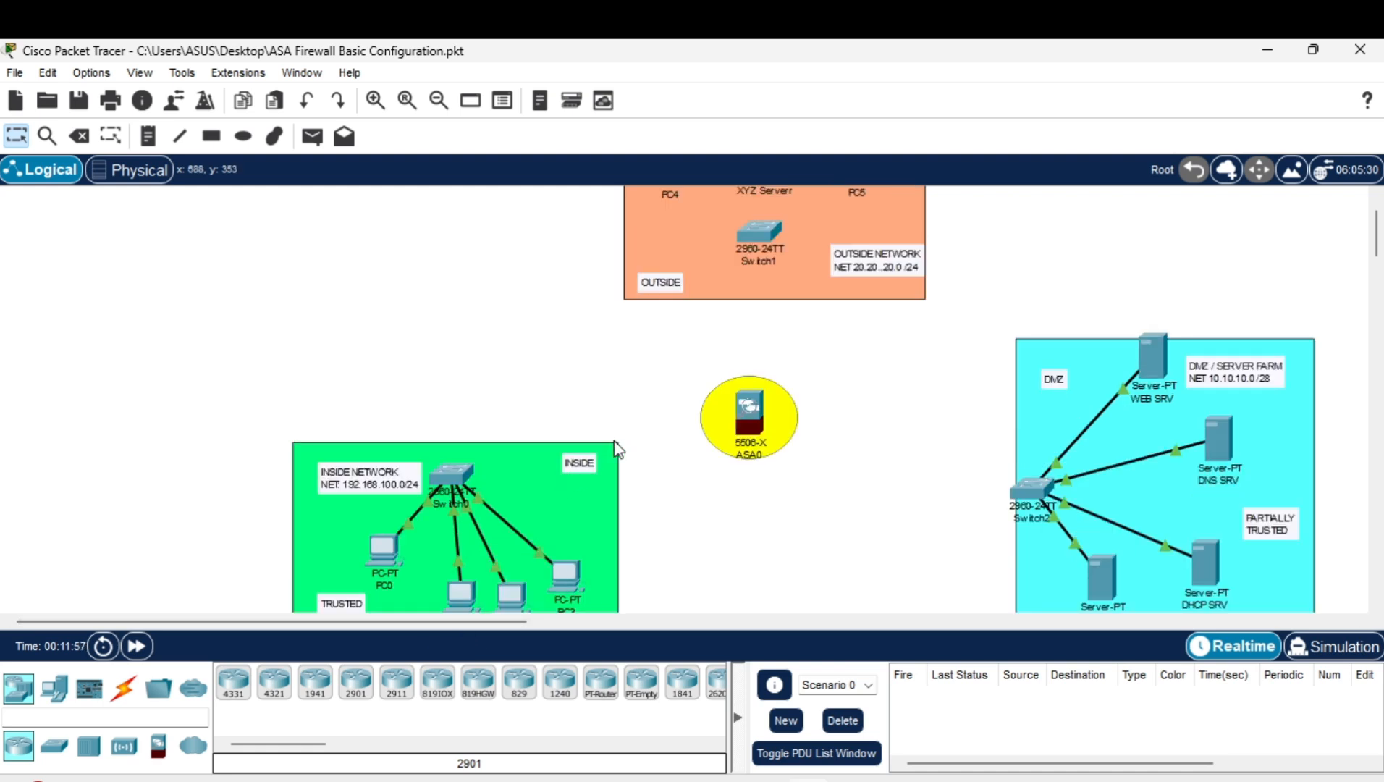
pyautogui.scroll(1, 716, 428)
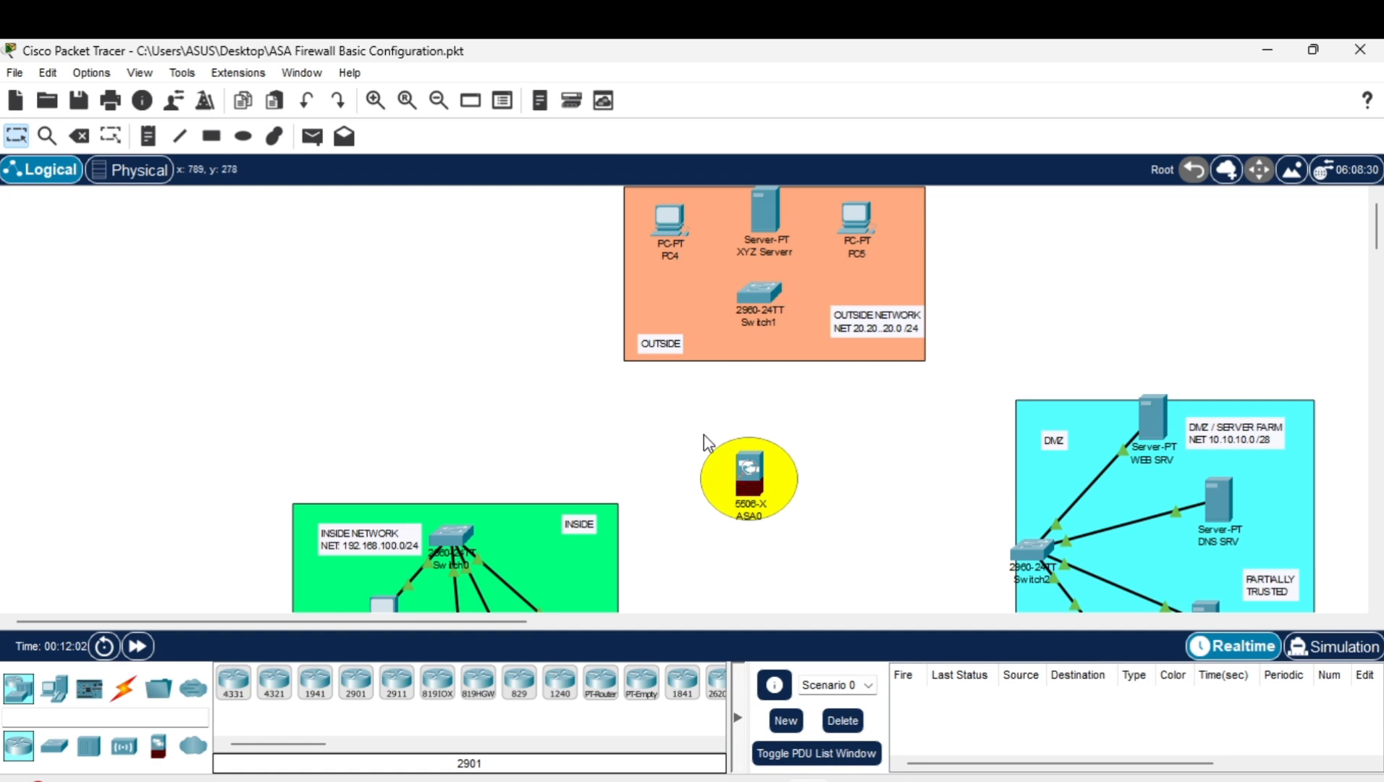
pyautogui.scroll(-1, 745, 452)
pyautogui.scroll(-1, 984, 490)
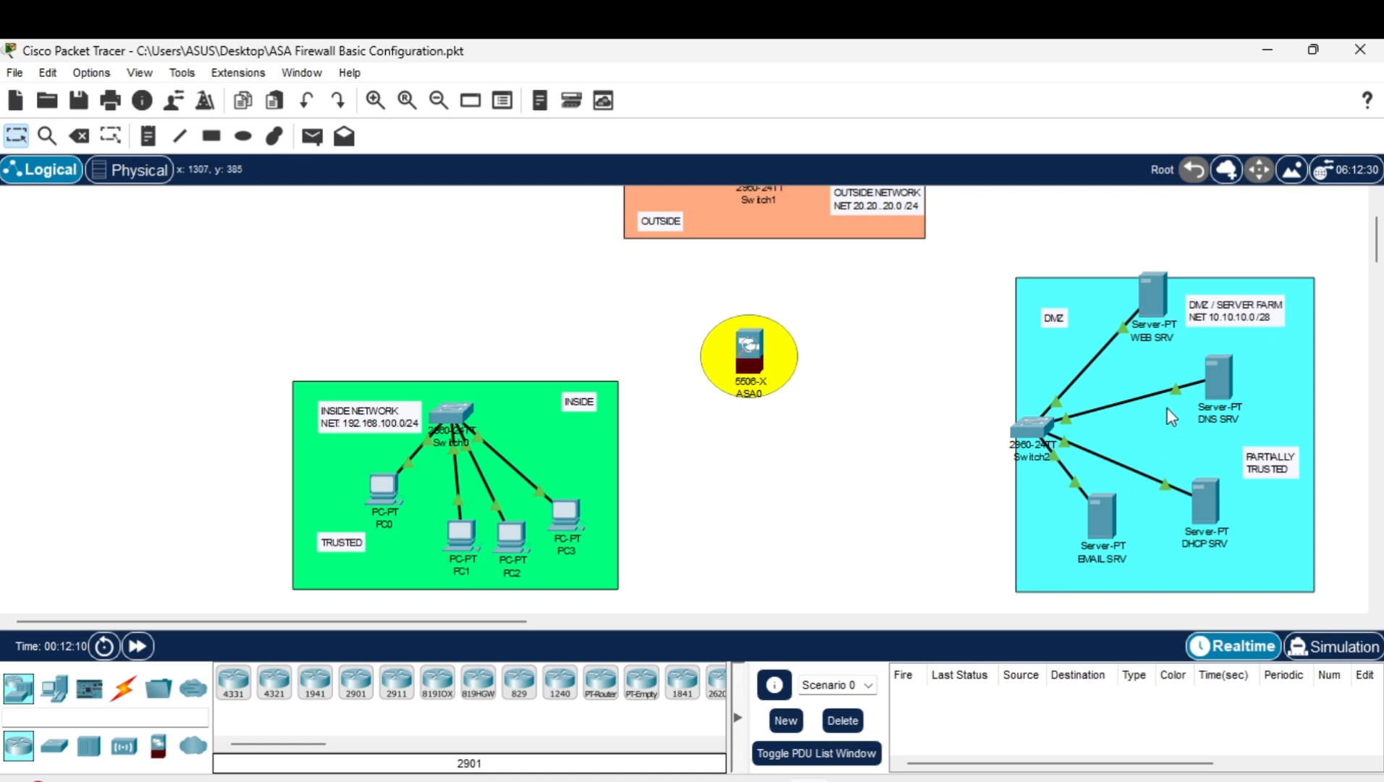
pyautogui.scroll(1, 1100, 384)
pyautogui.scroll(-1, 1064, 375)
pyautogui.scroll(2, 1156, 398)
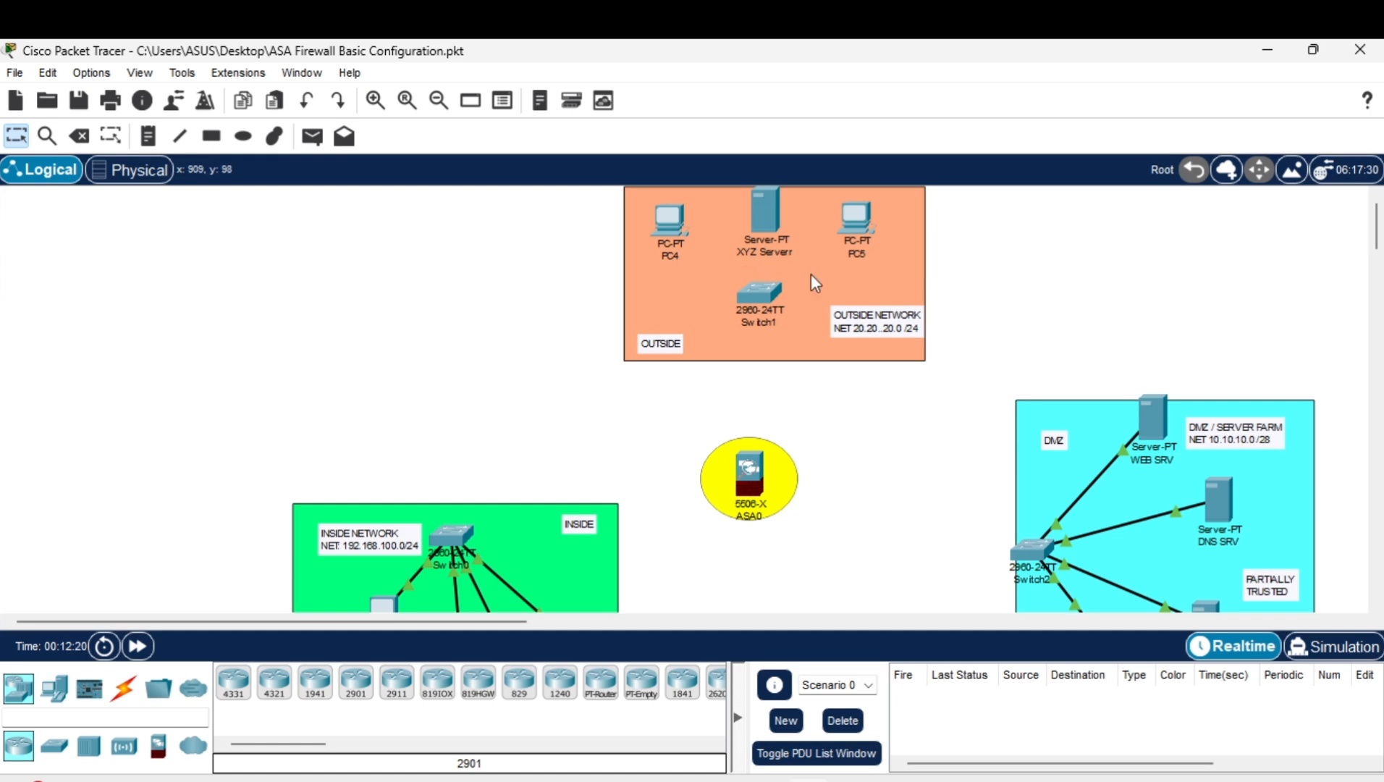
pyautogui.scroll(-2, 757, 384)
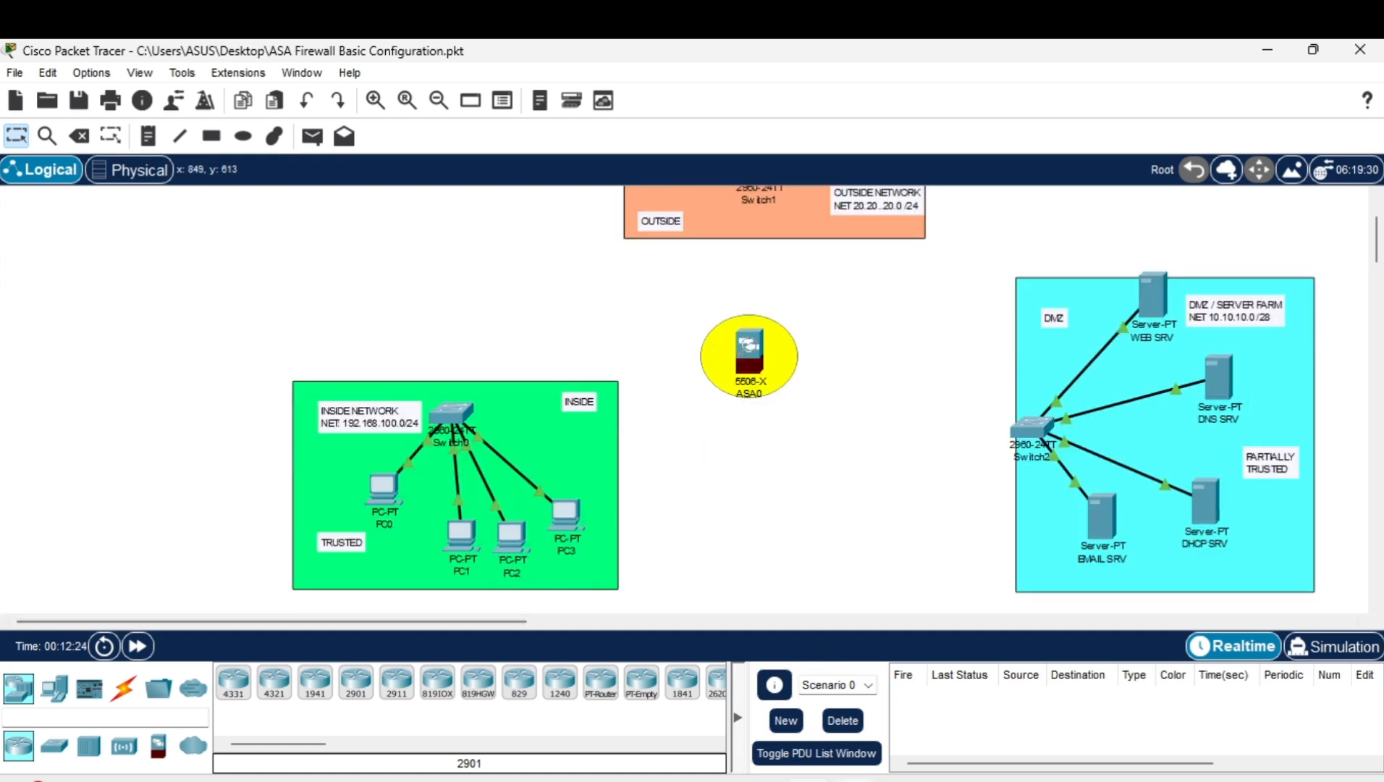
# Link Switch0 Fa0/5 to ASA0 Gi1/1 with a copper straight-through cable.
pyautogui.moveTo(853, 779)
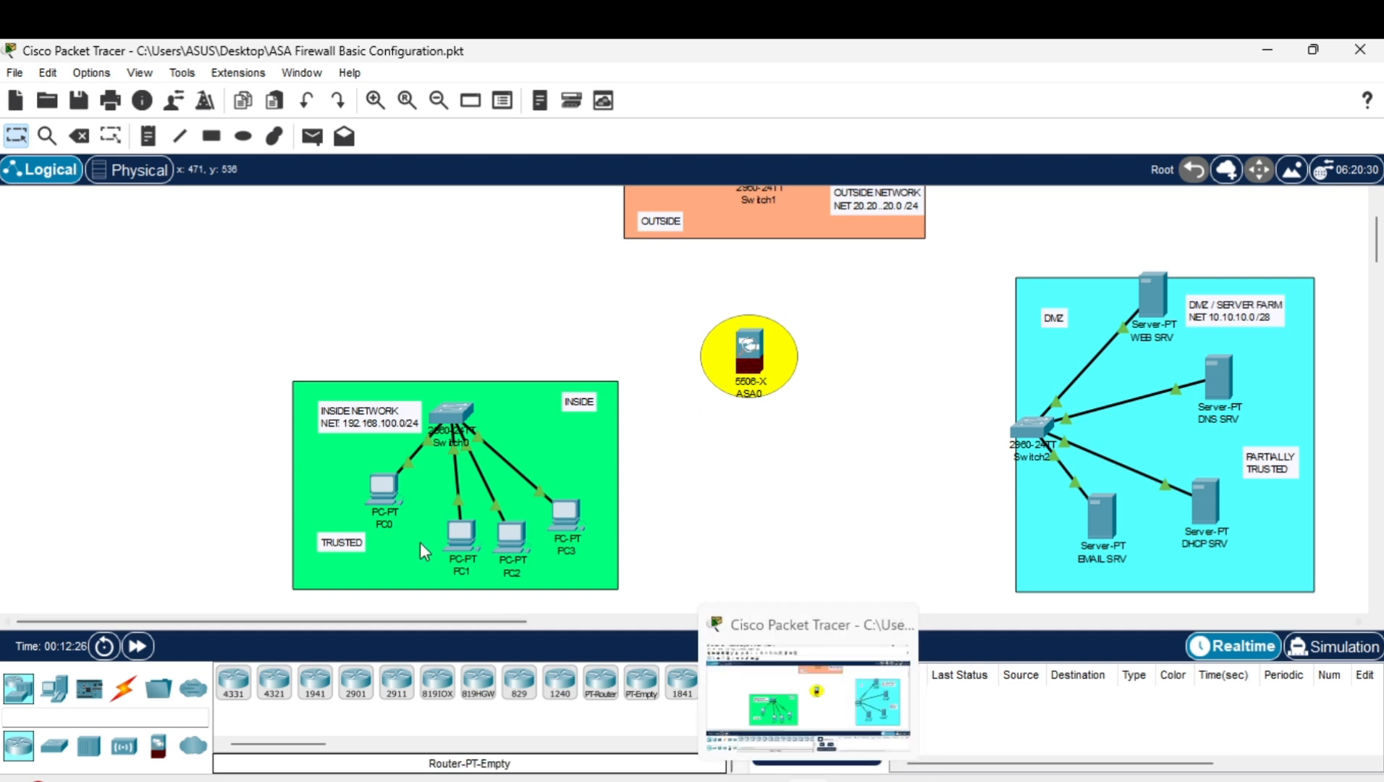
pyautogui.click(126, 691)
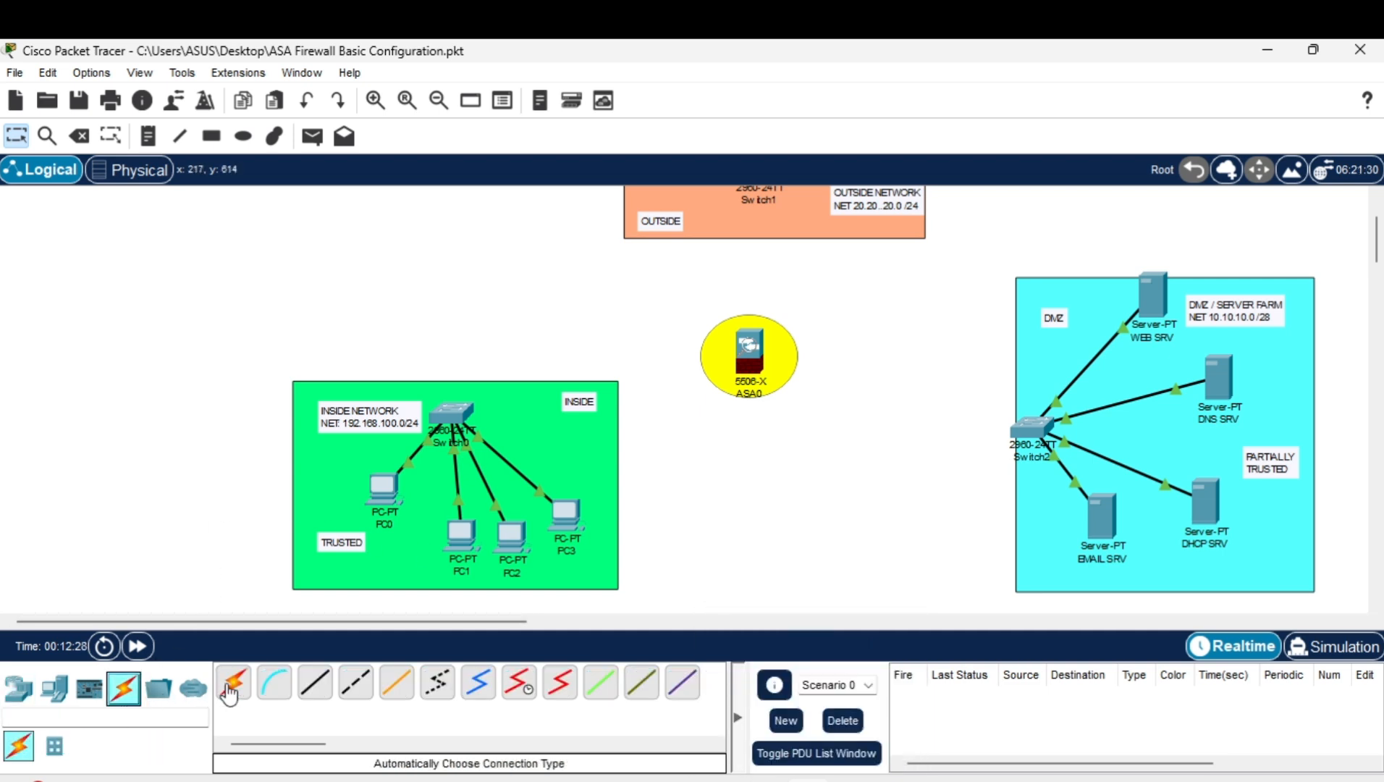
pyautogui.click(316, 683)
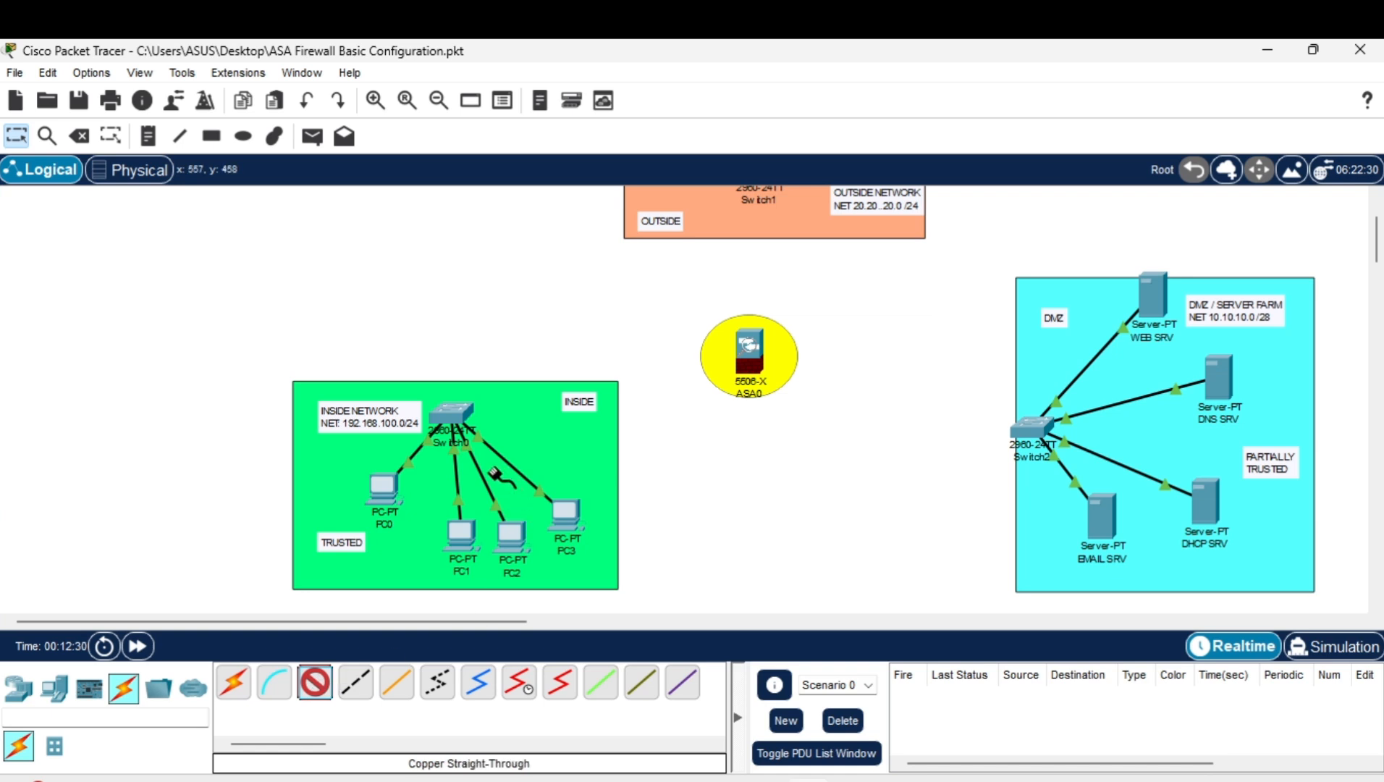
pyautogui.click(467, 419)
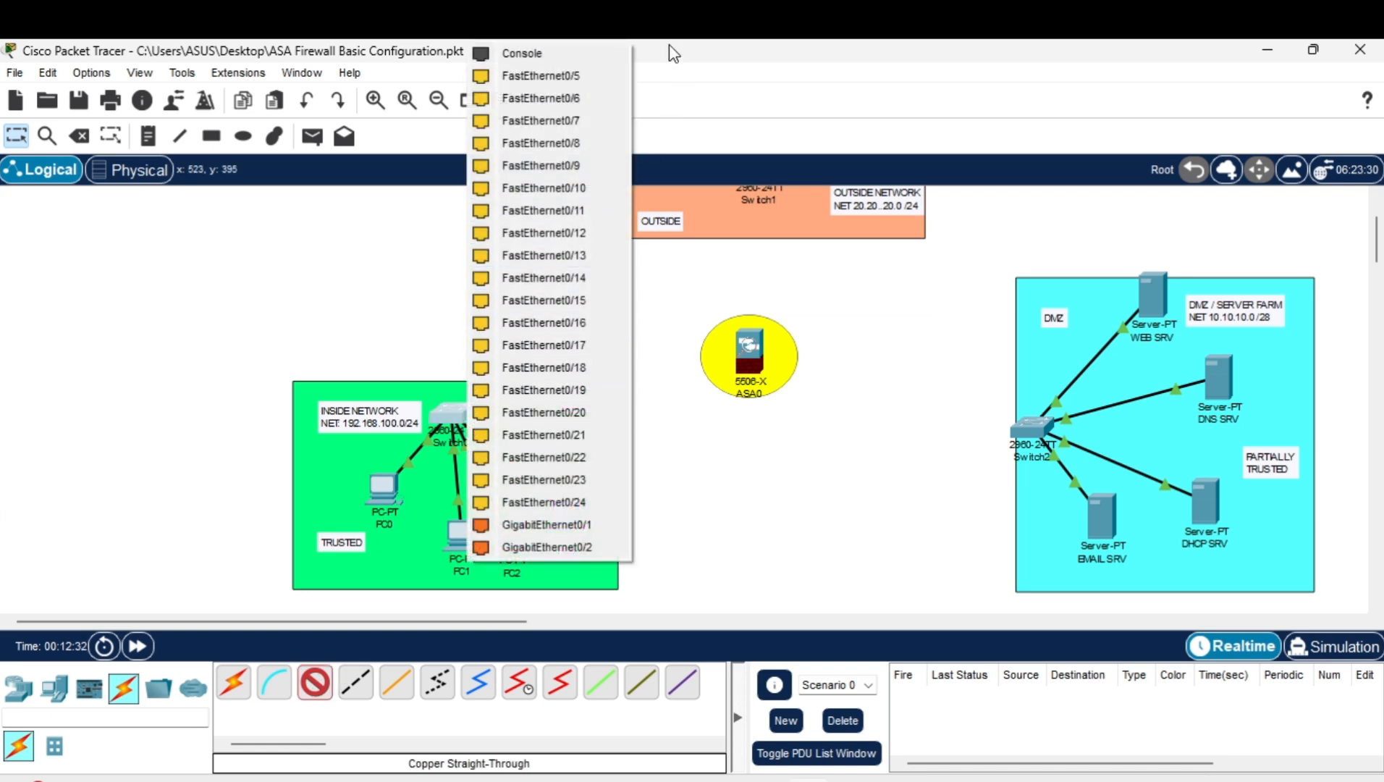
pyautogui.click(572, 75)
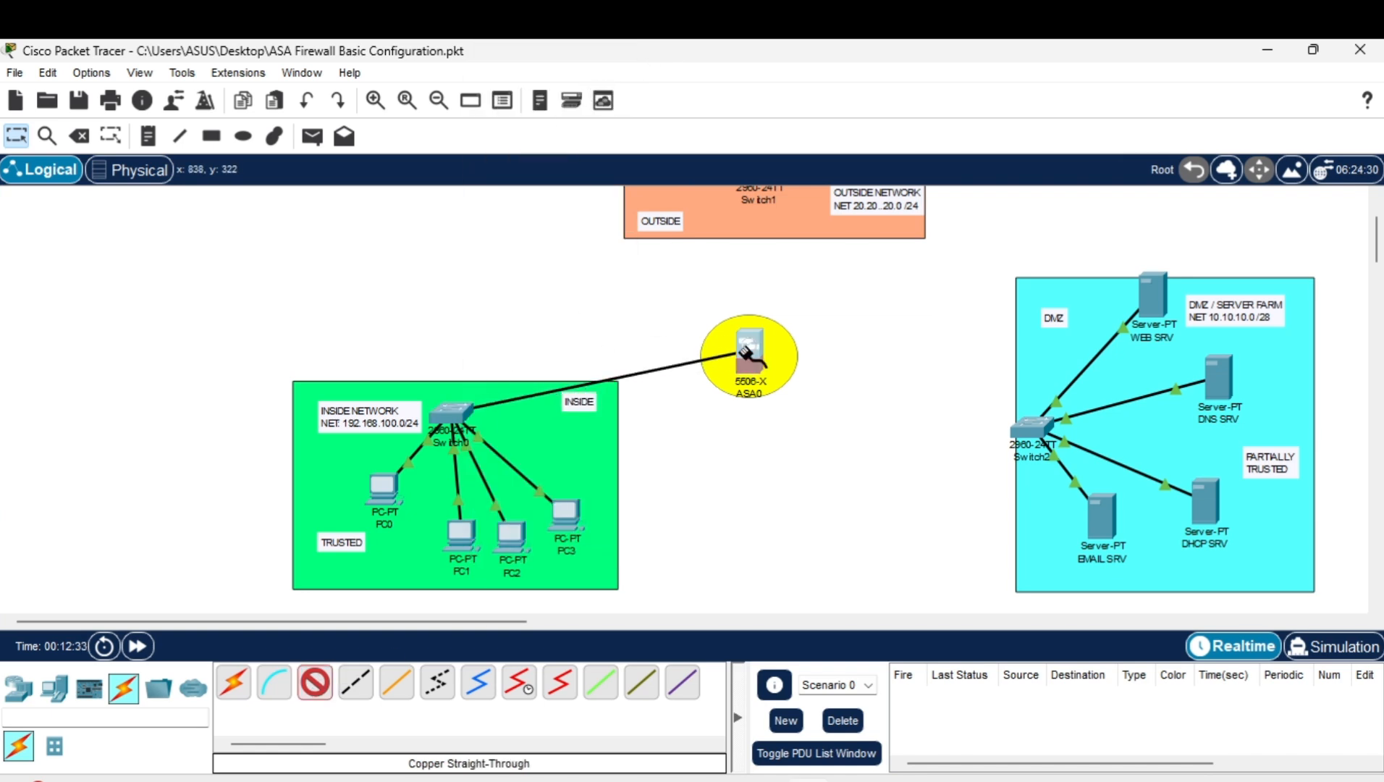
pyautogui.click(757, 368)
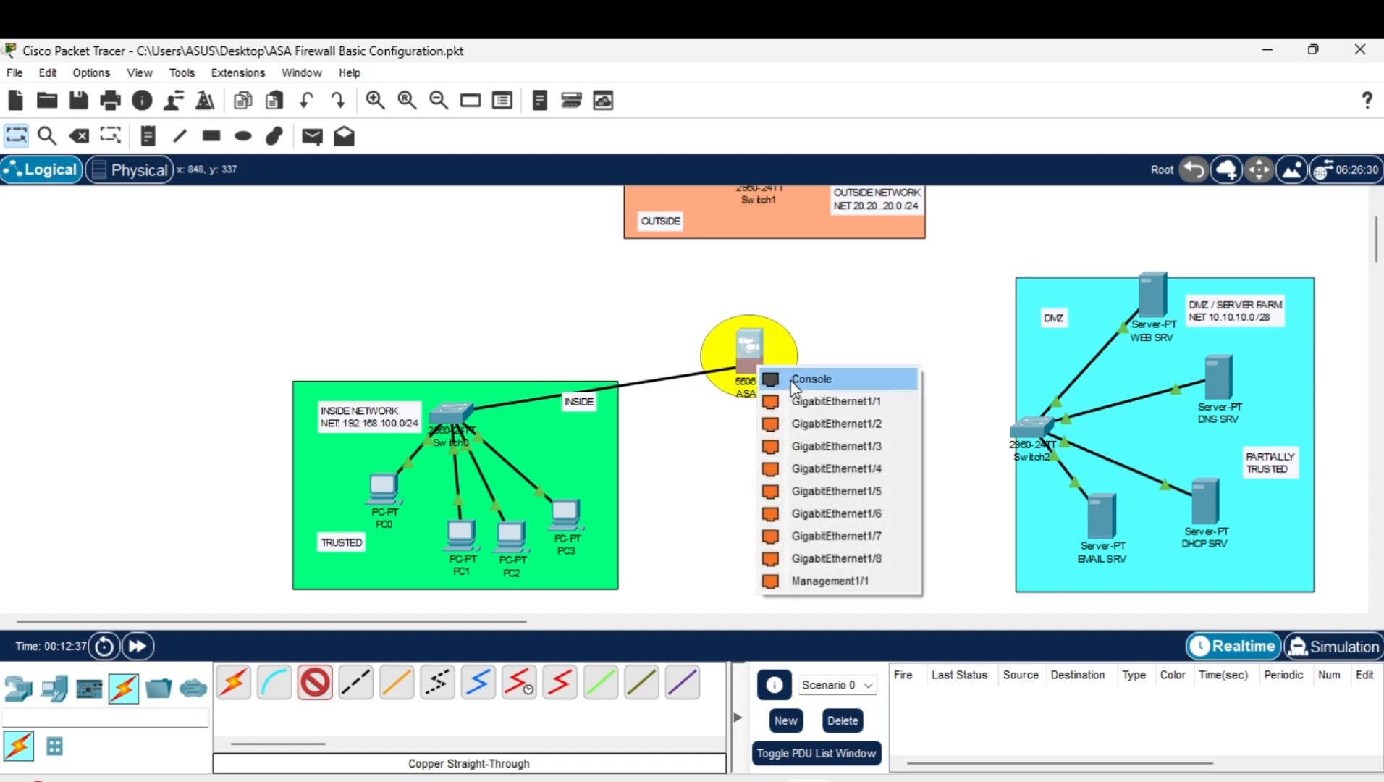
pyautogui.click(824, 402)
# Cable ASA0 Gi1/2 to Switch2 Fa0/1 and ASA0 Gi1/3 to Switch1 Fa0/1.
pyautogui.click(754, 353)
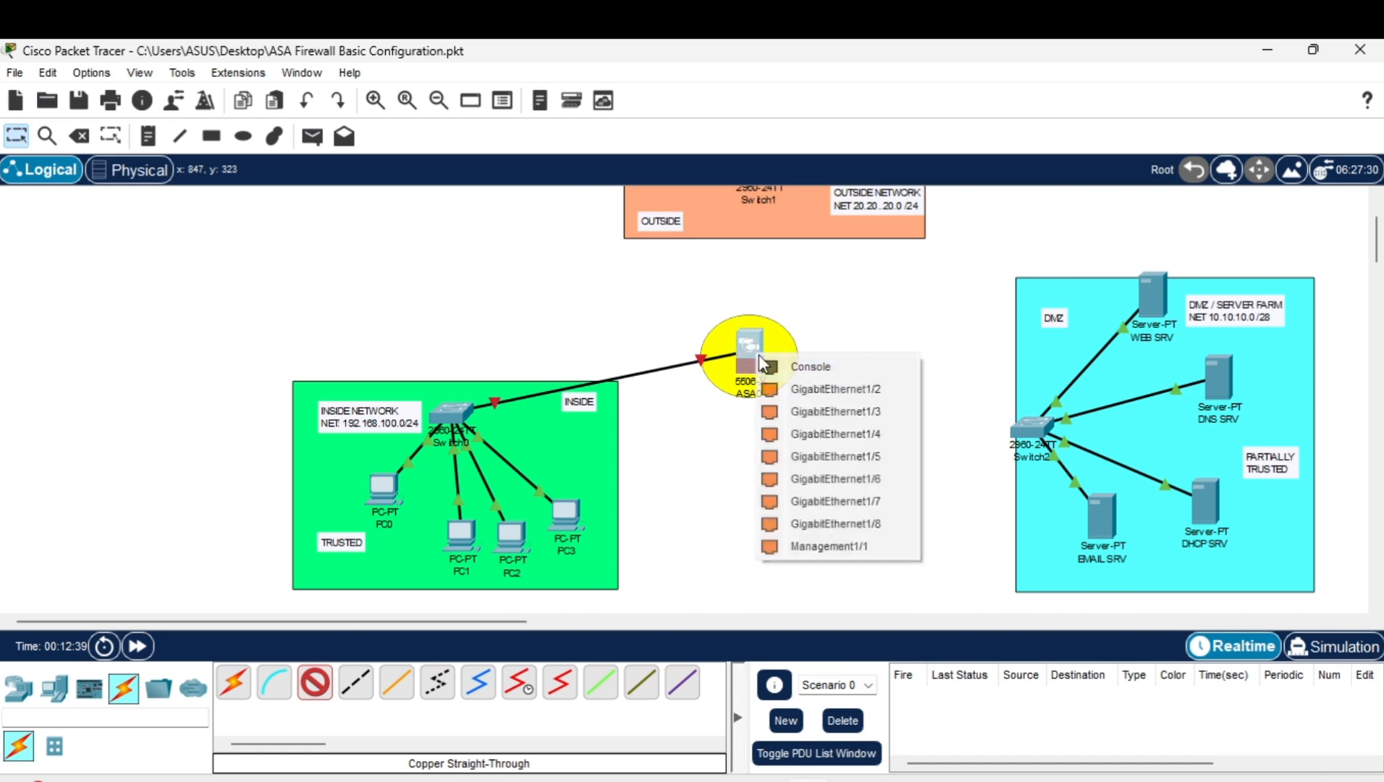
pyautogui.click(805, 389)
pyautogui.click(1020, 430)
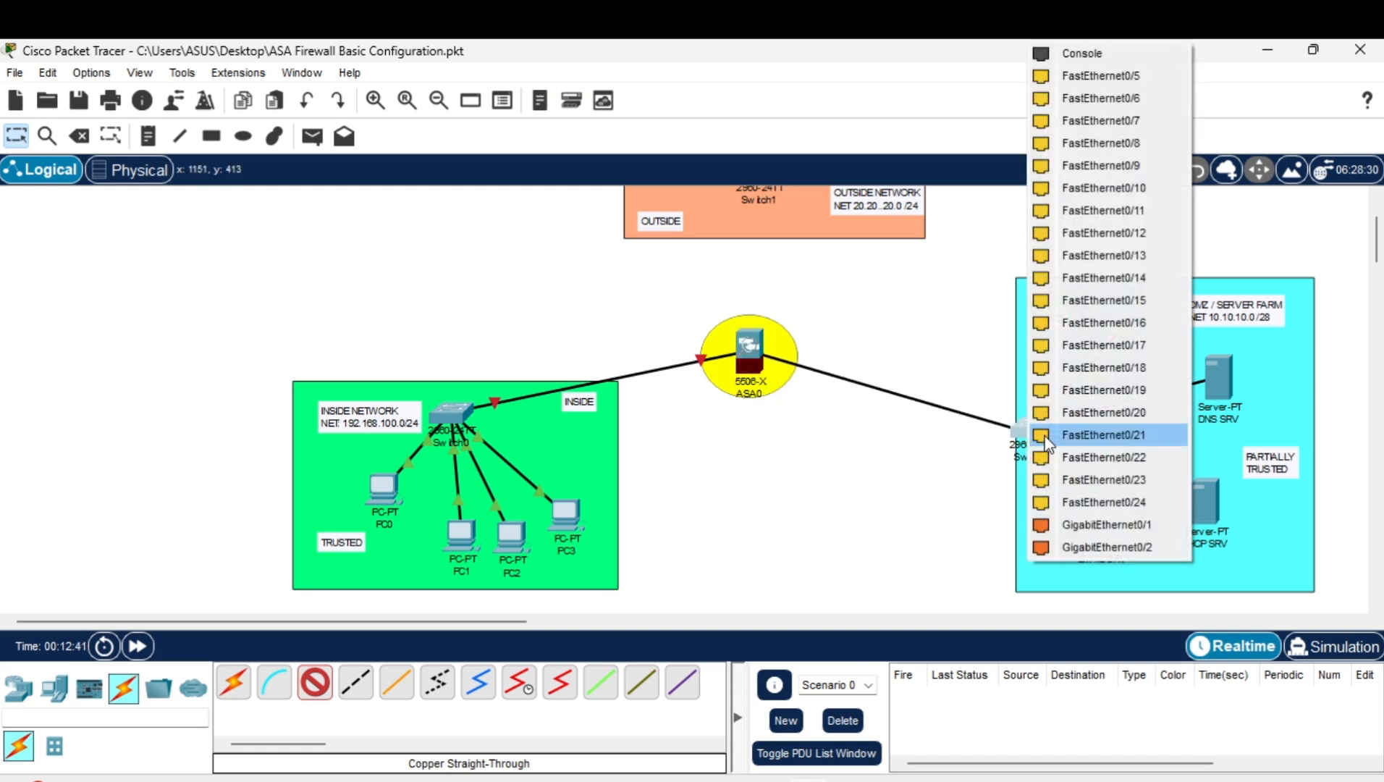
pyautogui.click(1111, 78)
pyautogui.scroll(3, 772, 433)
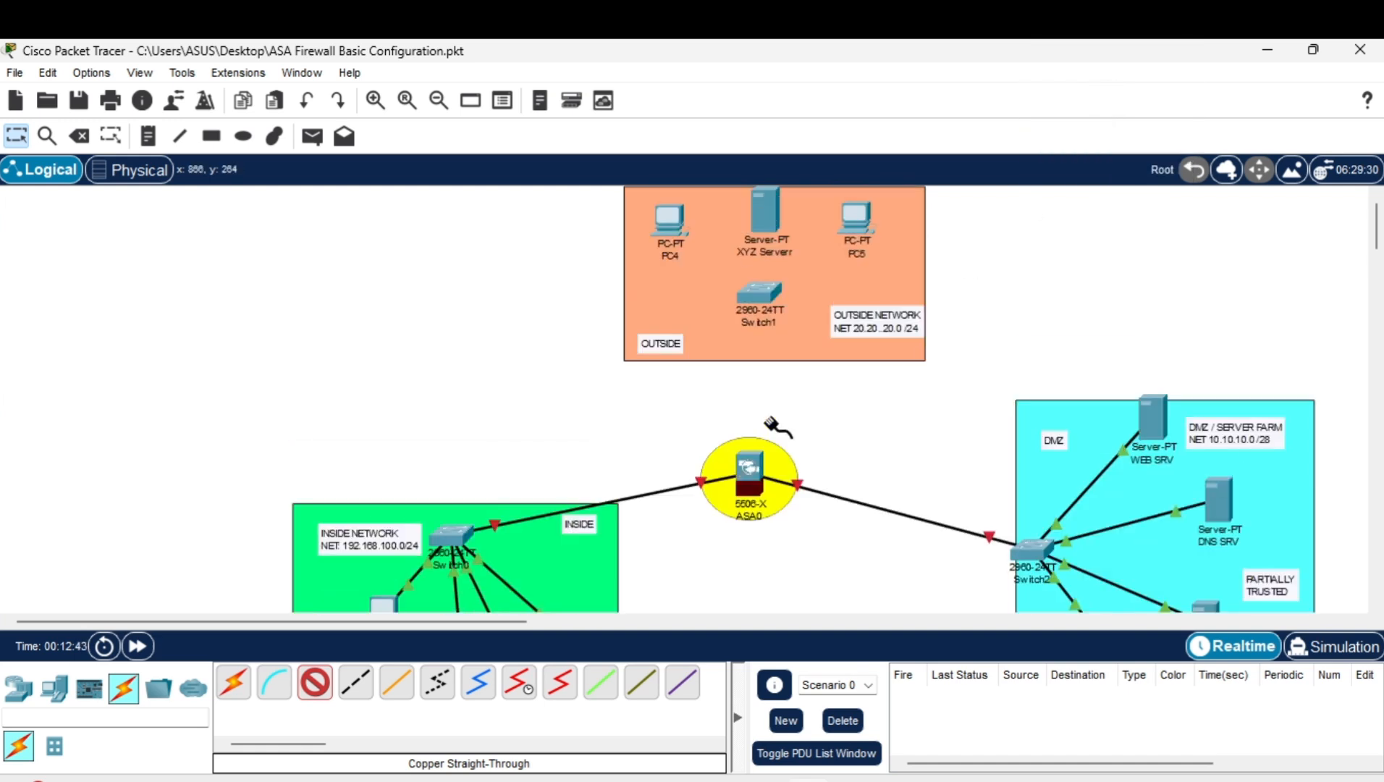
pyautogui.click(752, 477)
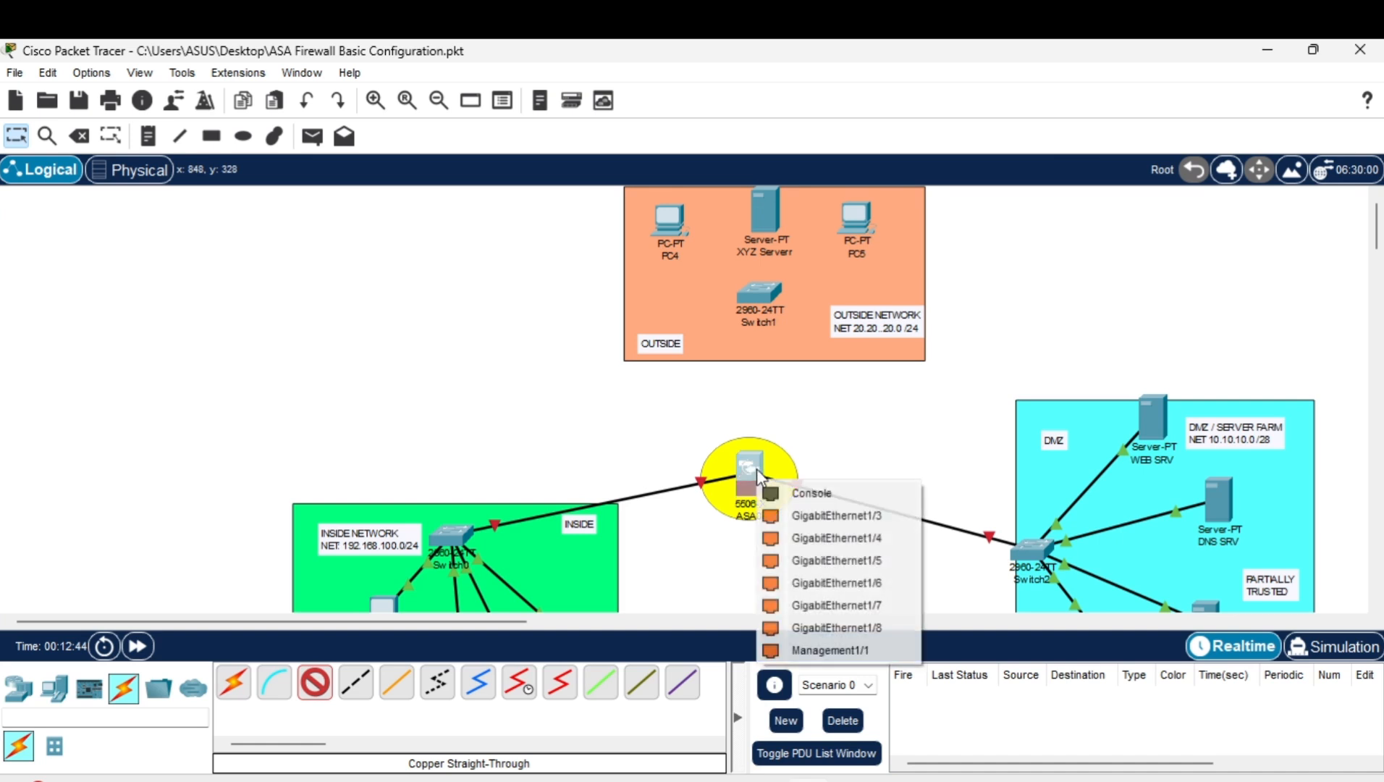
pyautogui.click(835, 518)
pyautogui.click(766, 298)
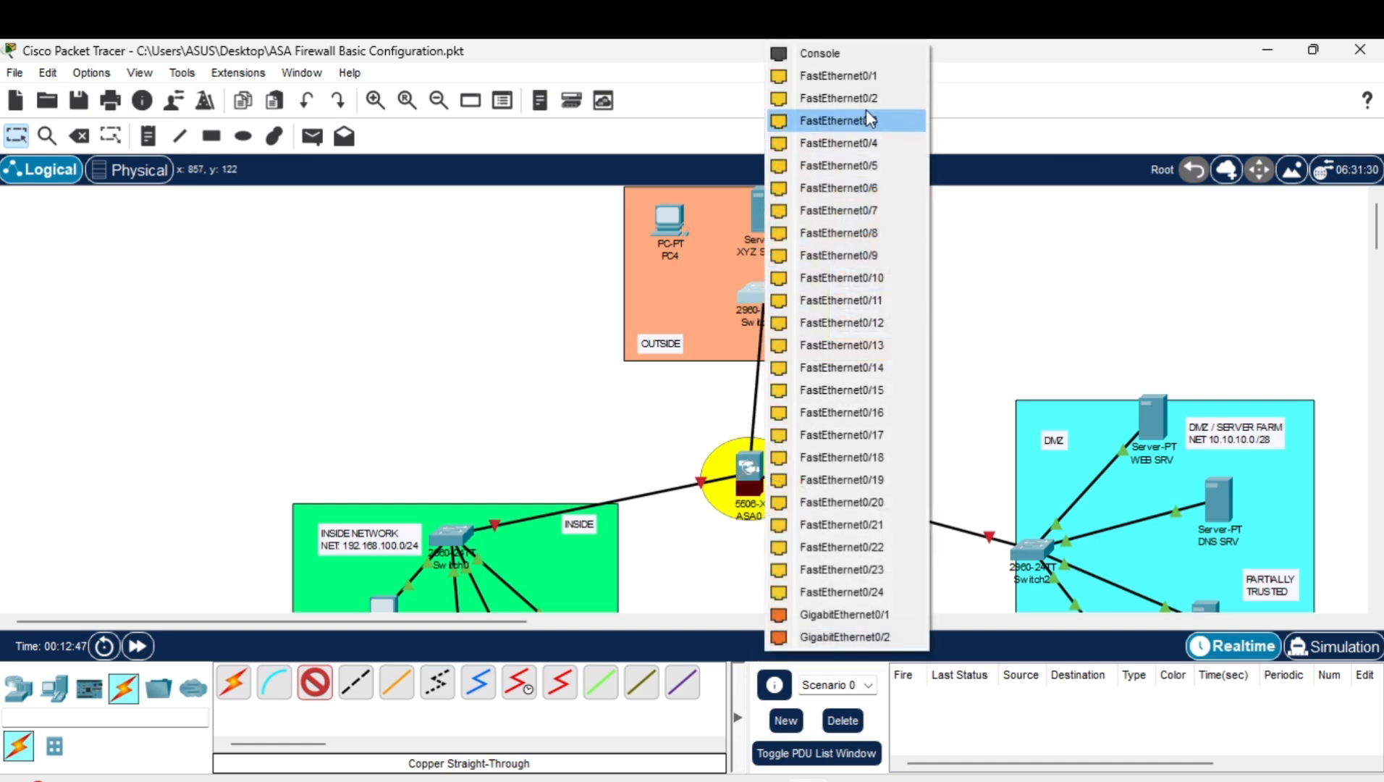
pyautogui.click(862, 77)
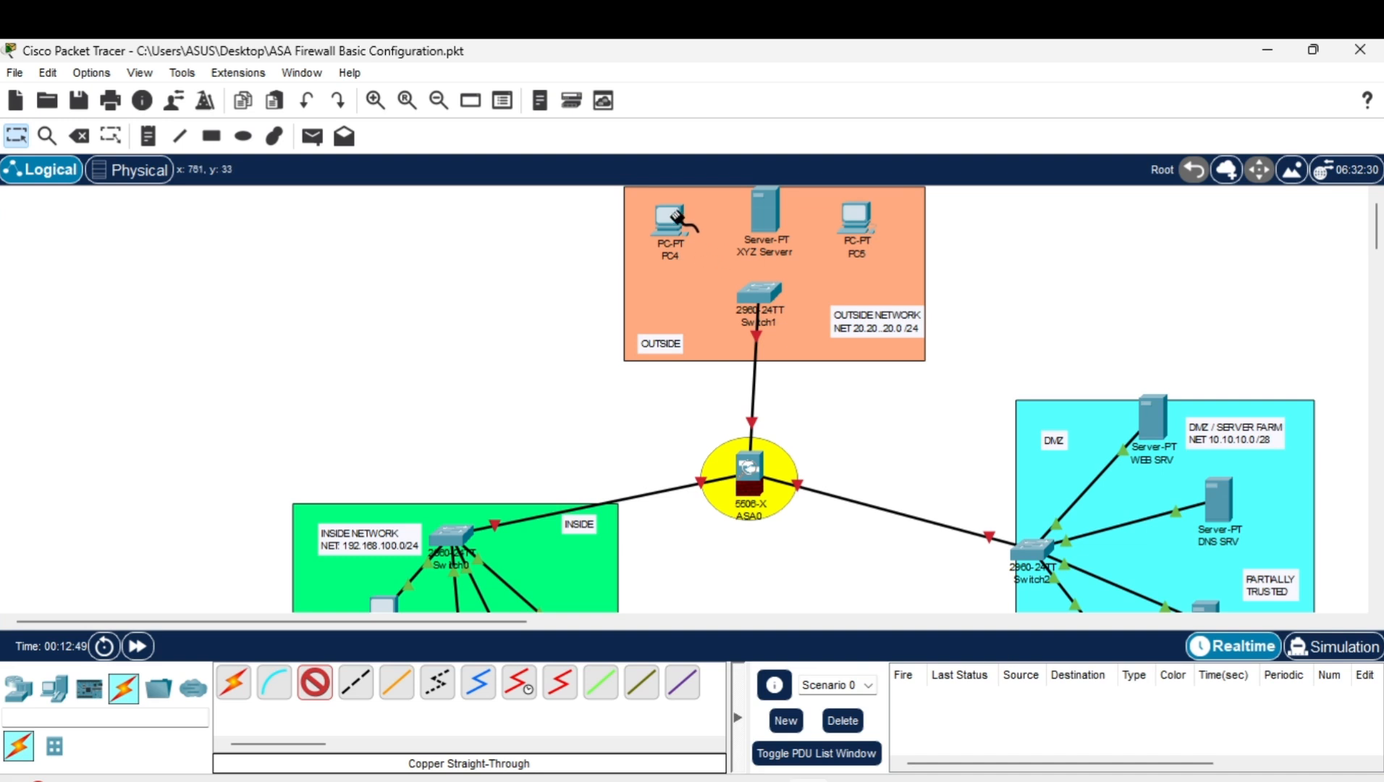
# Connect PC4, the server and PC5 to Switch1 ports Fa0/2, Fa0/3 and Fa0/4.
pyautogui.click(667, 223)
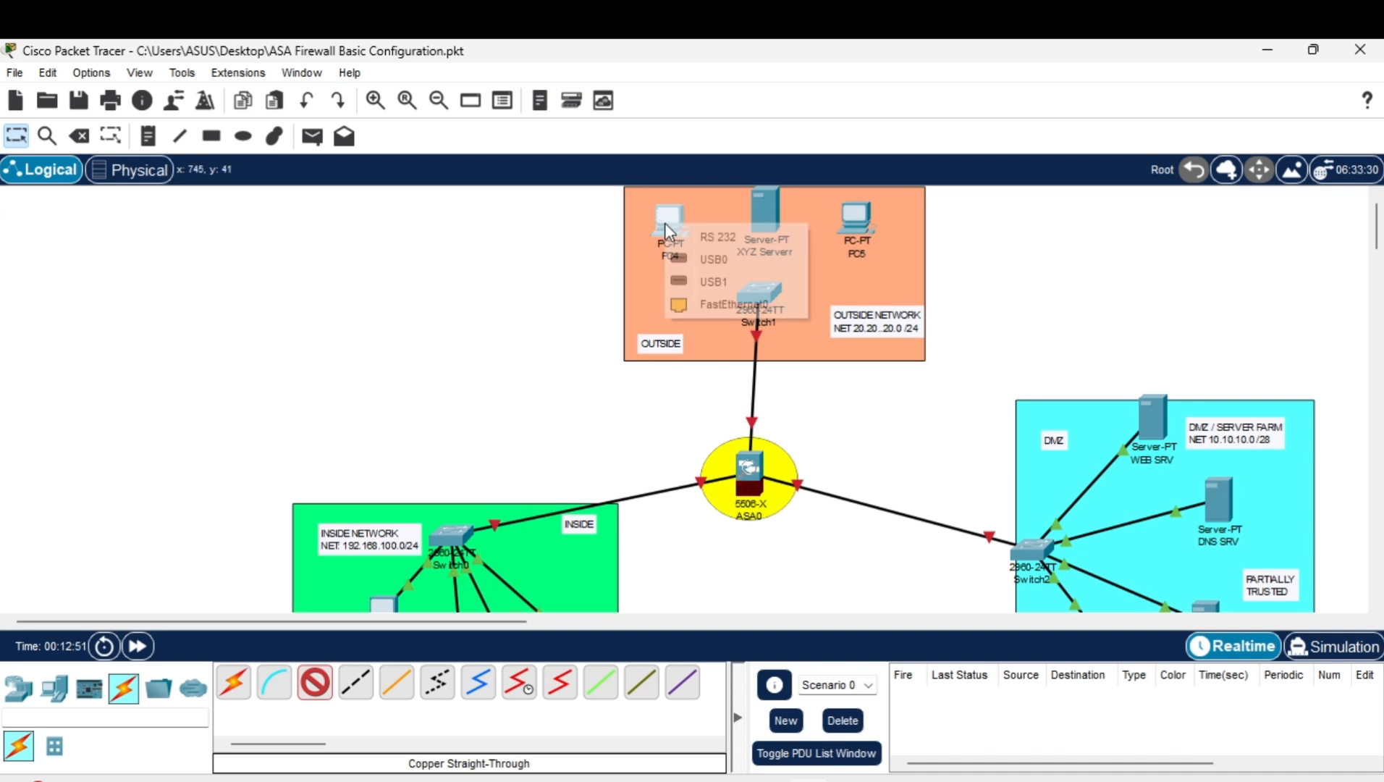
pyautogui.click(661, 223)
pyautogui.click(680, 220)
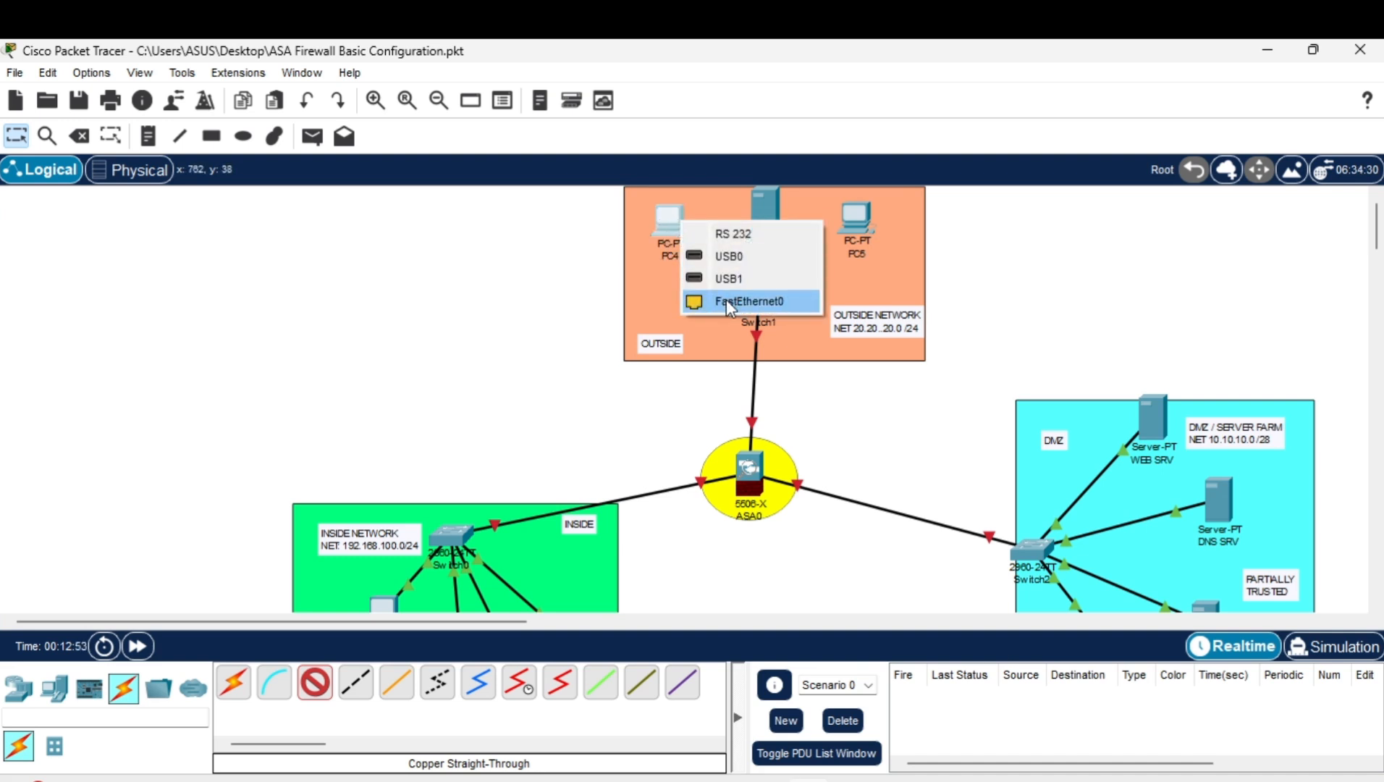
pyautogui.click(731, 300)
pyautogui.click(760, 297)
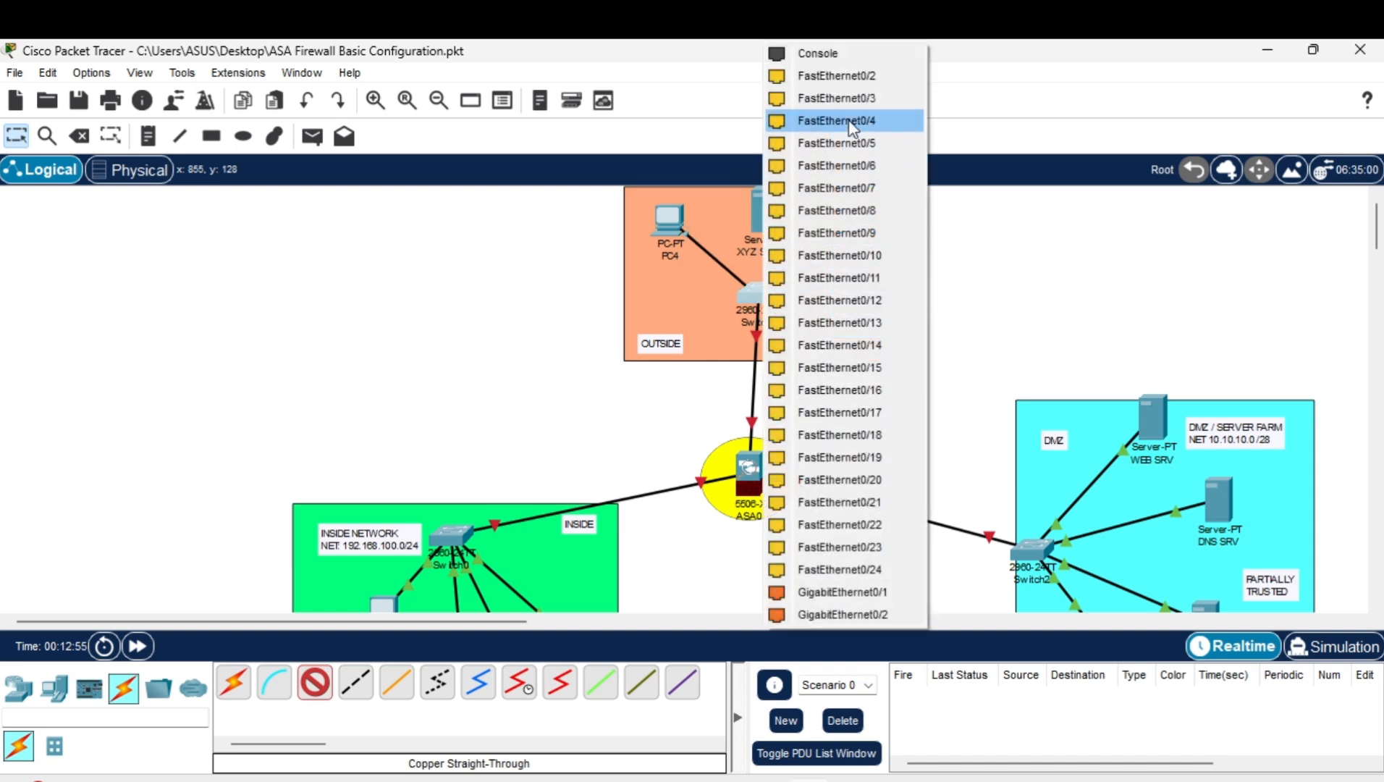
pyautogui.click(862, 77)
pyautogui.click(771, 220)
pyautogui.click(773, 225)
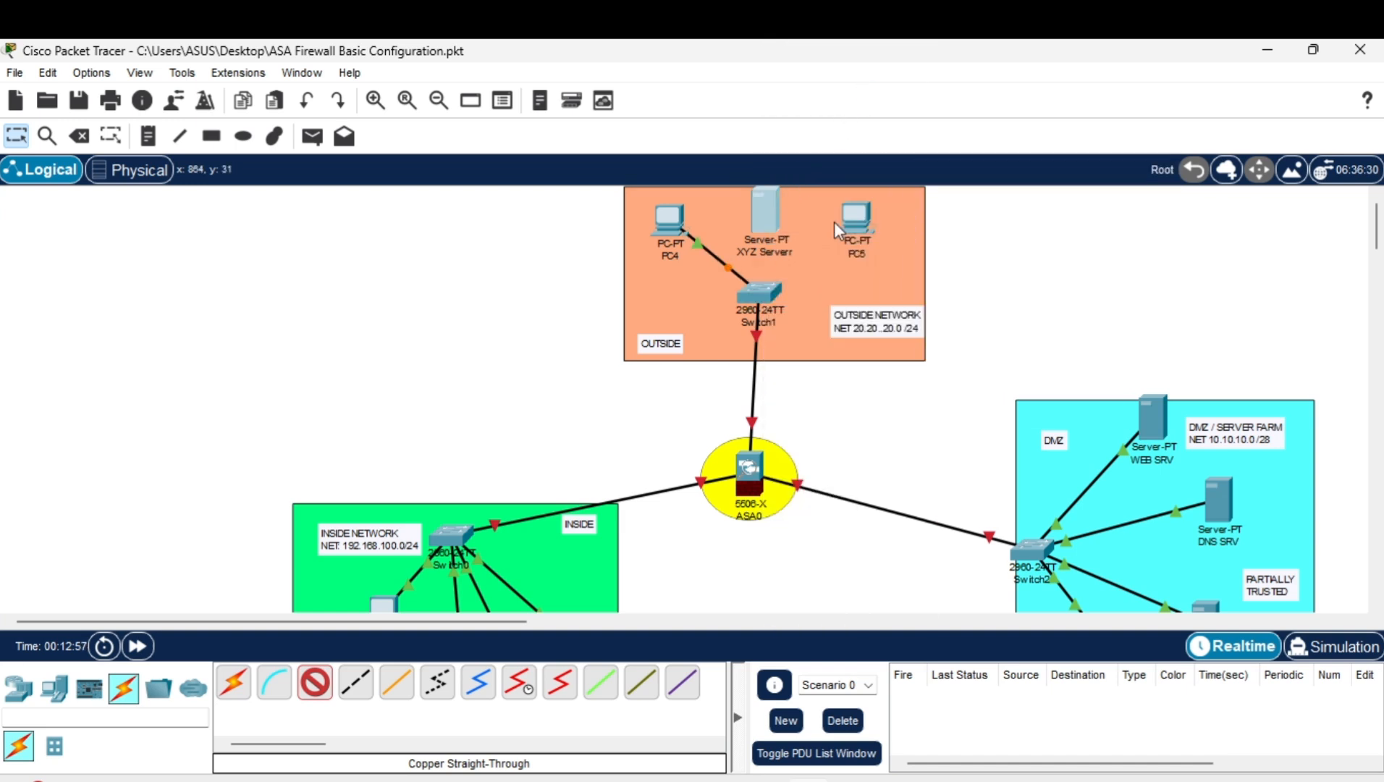
pyautogui.click(759, 293)
pyautogui.click(890, 76)
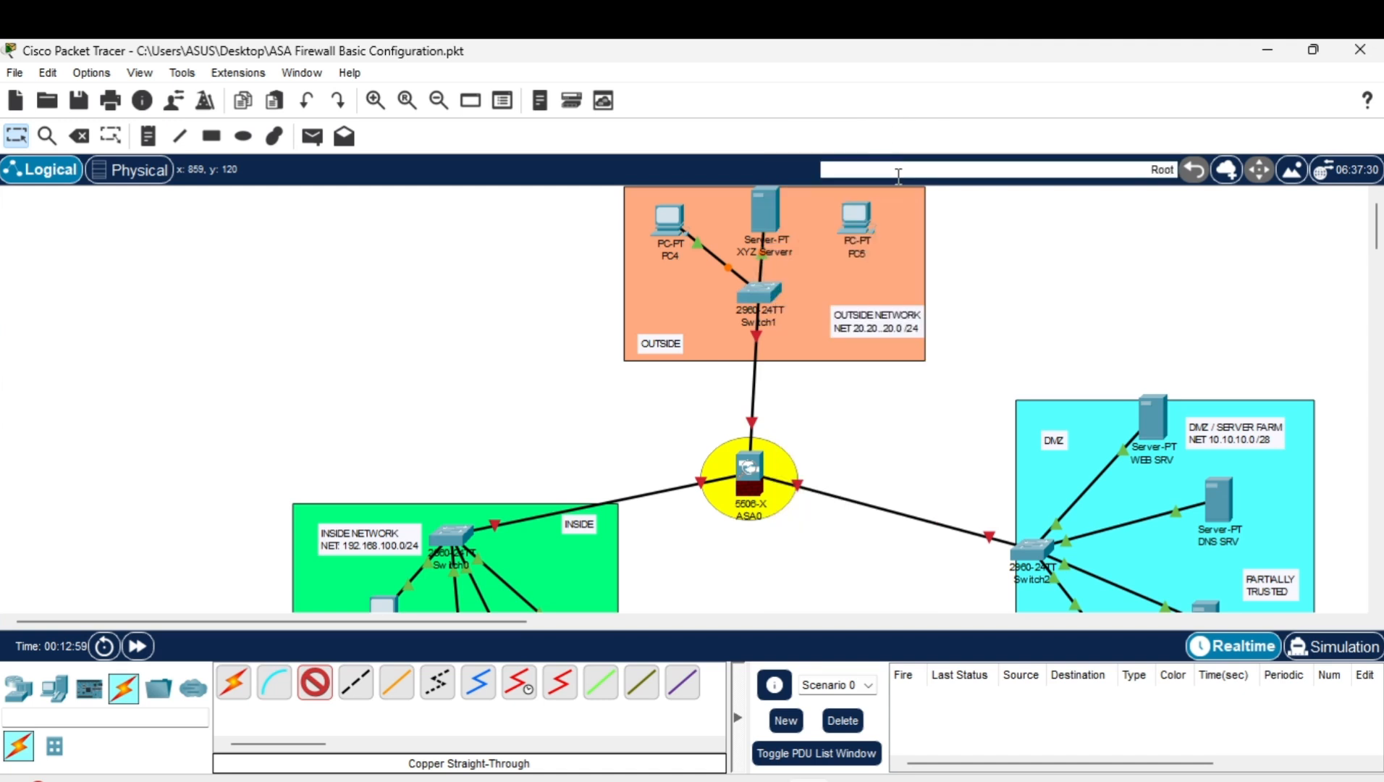
pyautogui.click(861, 217)
pyautogui.click(915, 300)
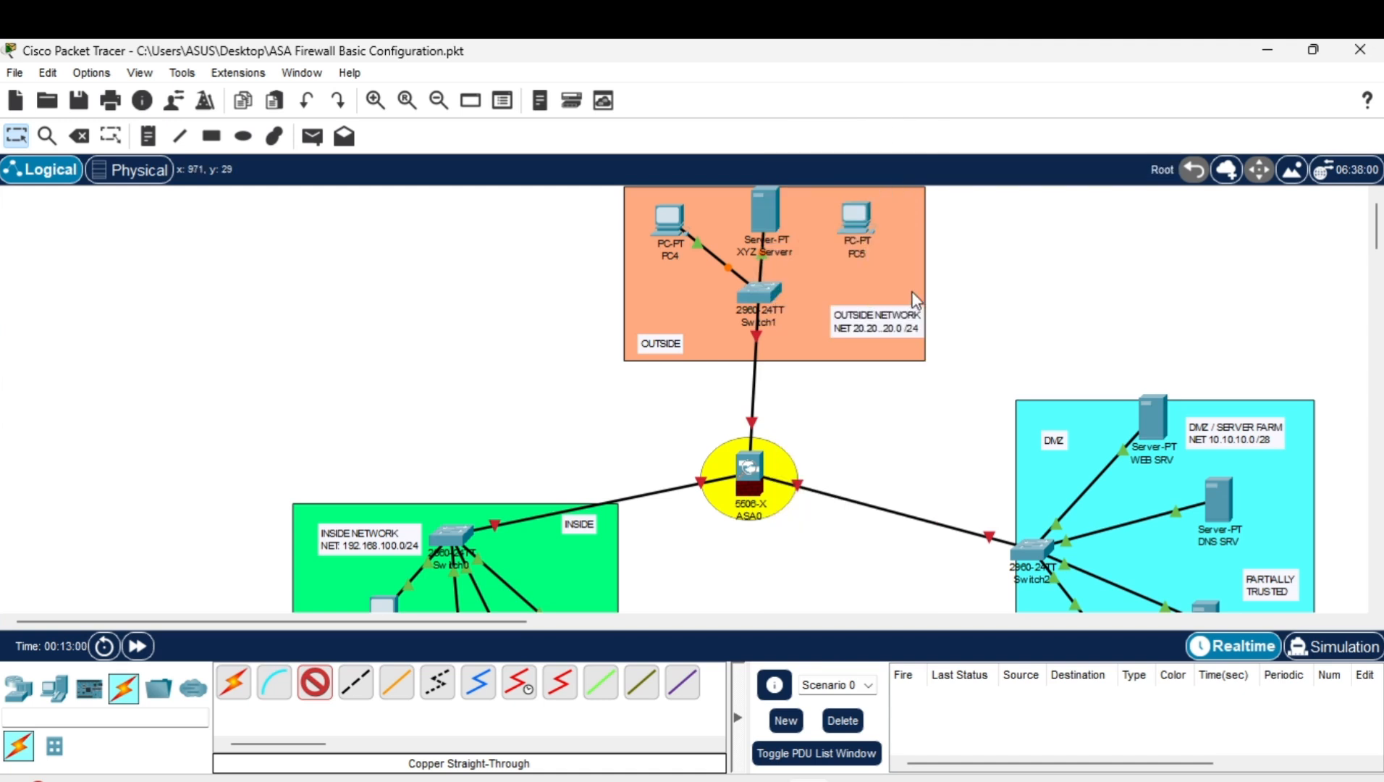
pyautogui.click(760, 297)
pyautogui.click(891, 79)
pyautogui.click(843, 767)
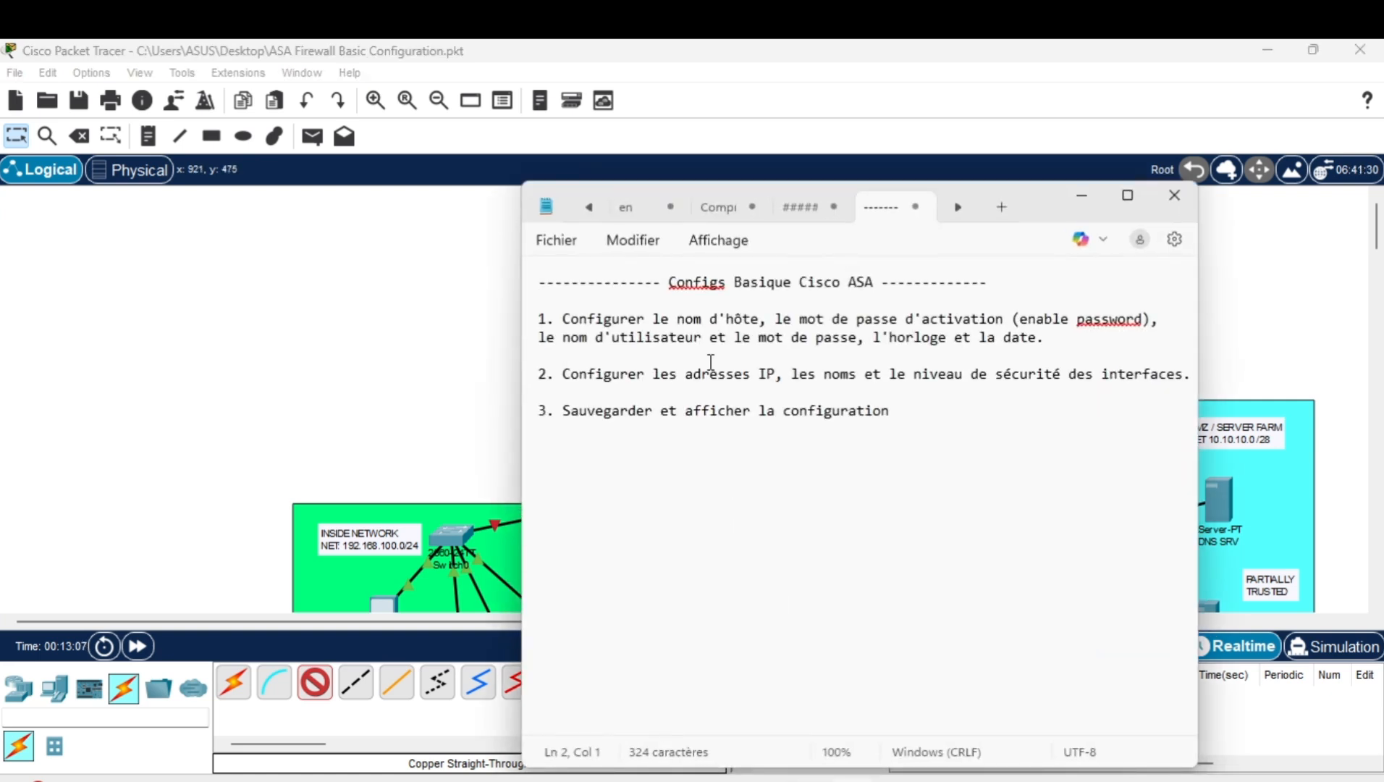
pyautogui.moveTo(555, 319); pyautogui.dragTo(758, 323)
pyautogui.click(759, 322)
pyautogui.click(1085, 194)
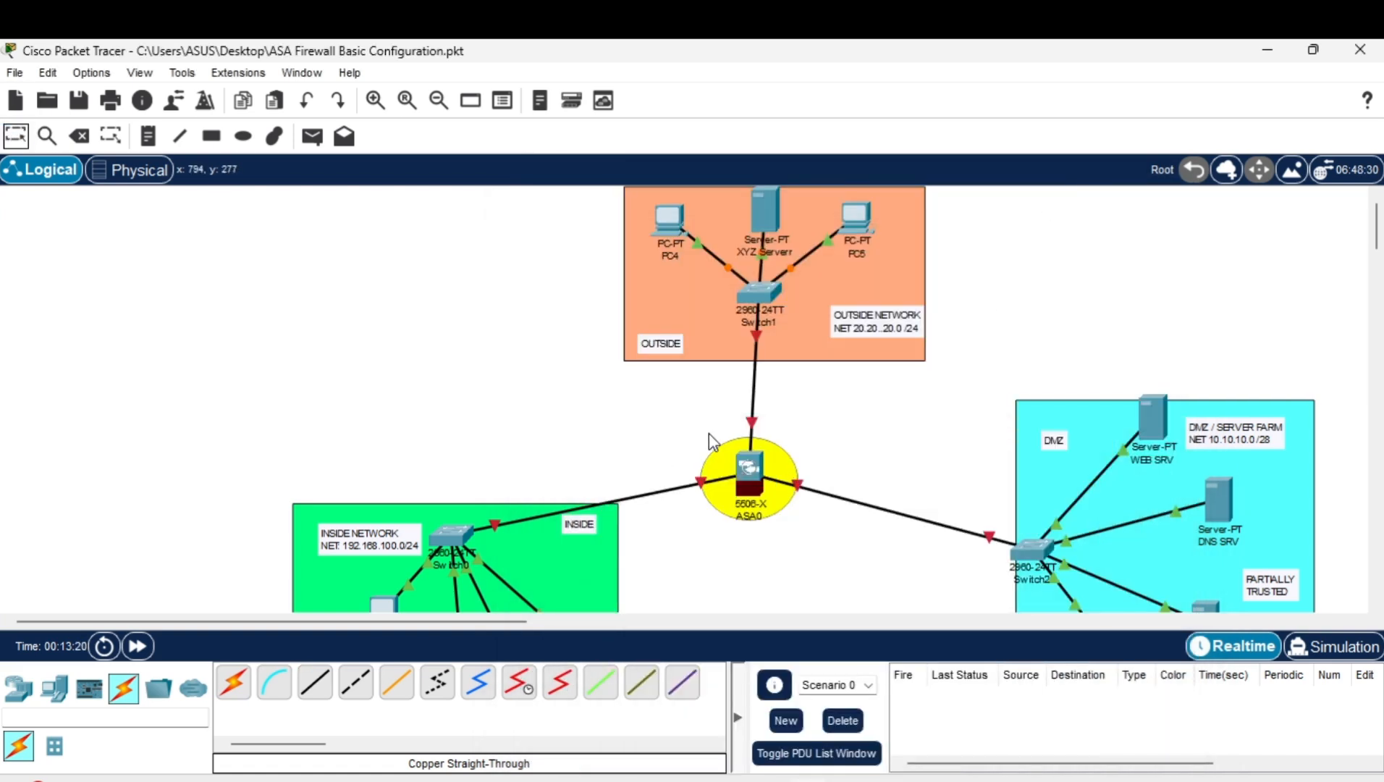
# Open ASA0's command line and focus the console prompt.
pyautogui.click(750, 467)
pyautogui.click(551, 102)
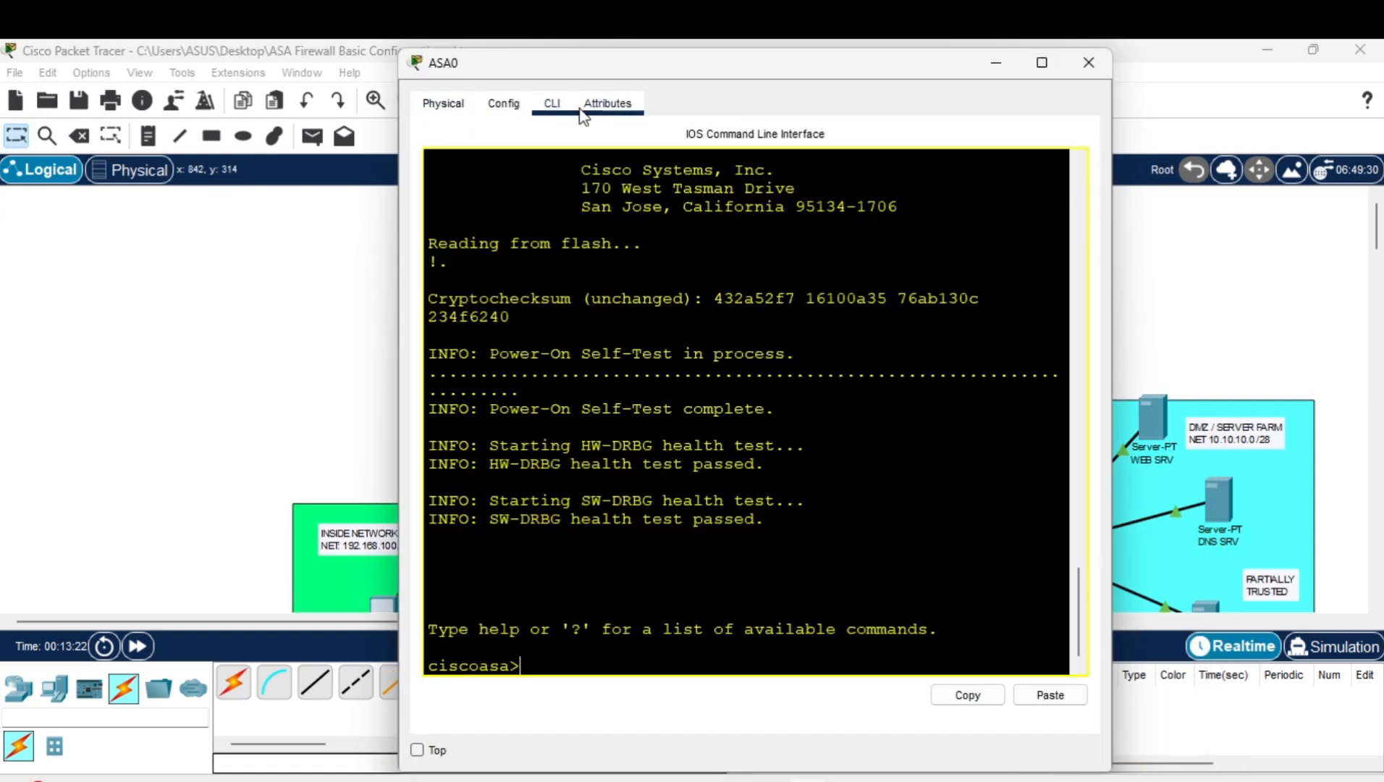
pyautogui.moveTo(785, 65); pyautogui.dragTo(993, 65)
pyautogui.moveTo(953, 299); pyautogui.dragTo(940, 325)
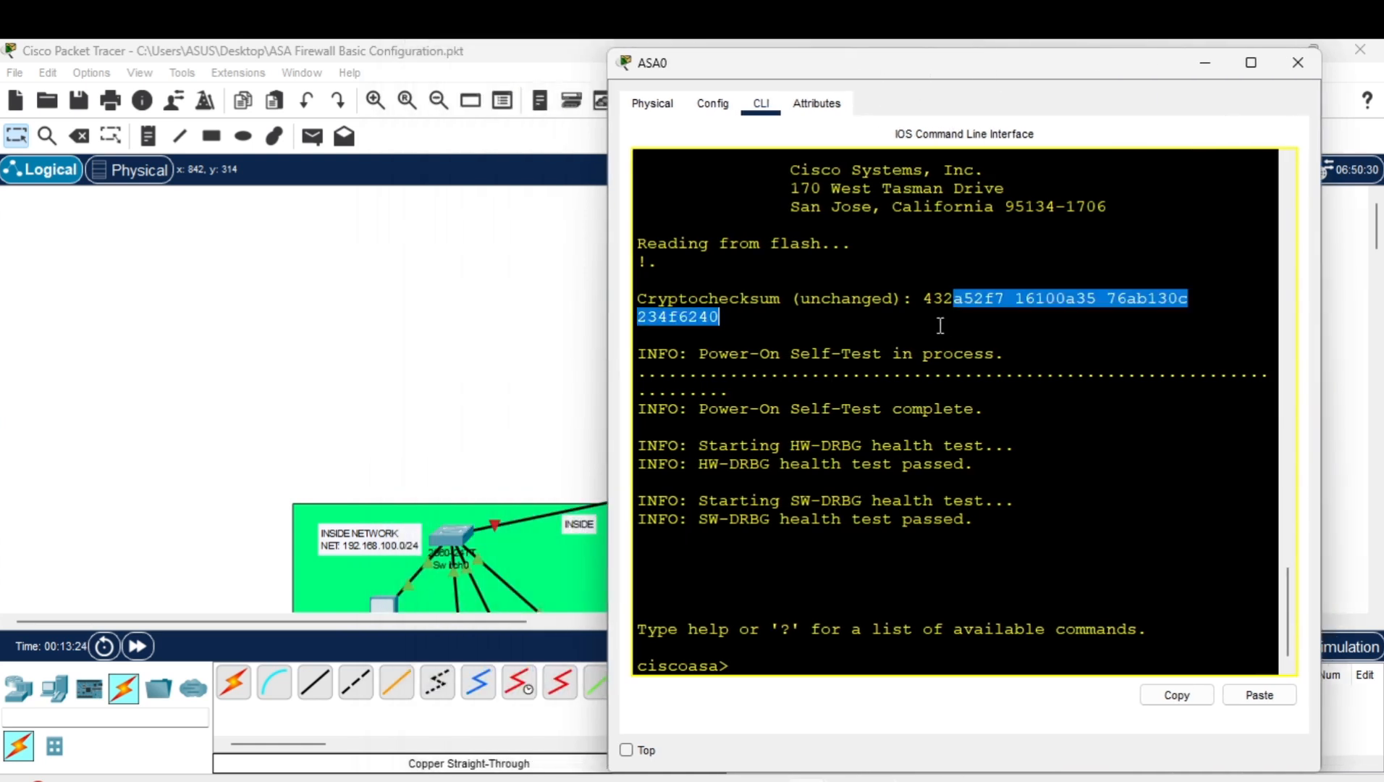
pyautogui.click(940, 325)
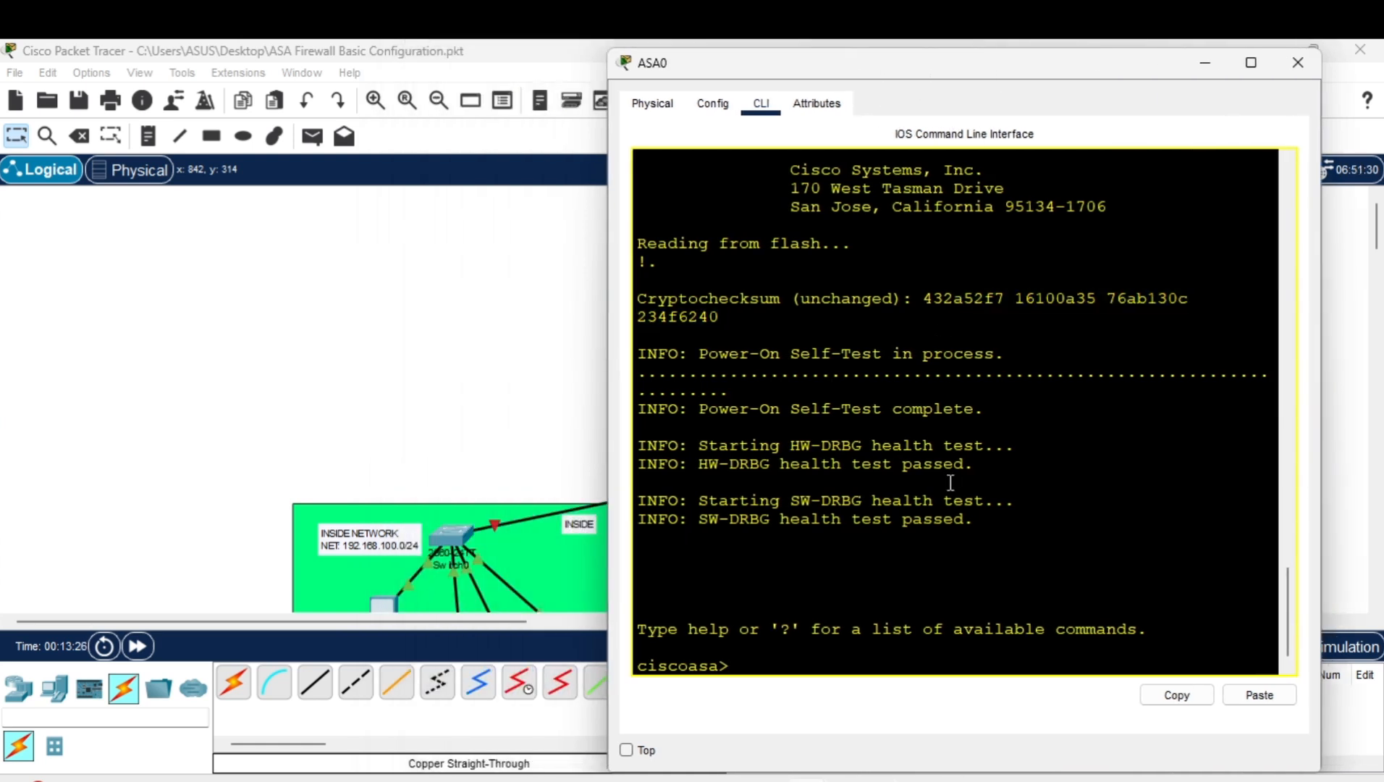
# Enter privileged and global configuration mode and set the hostname to ASA-FW.
pyautogui.write('en')
pyautogui.press('Return')
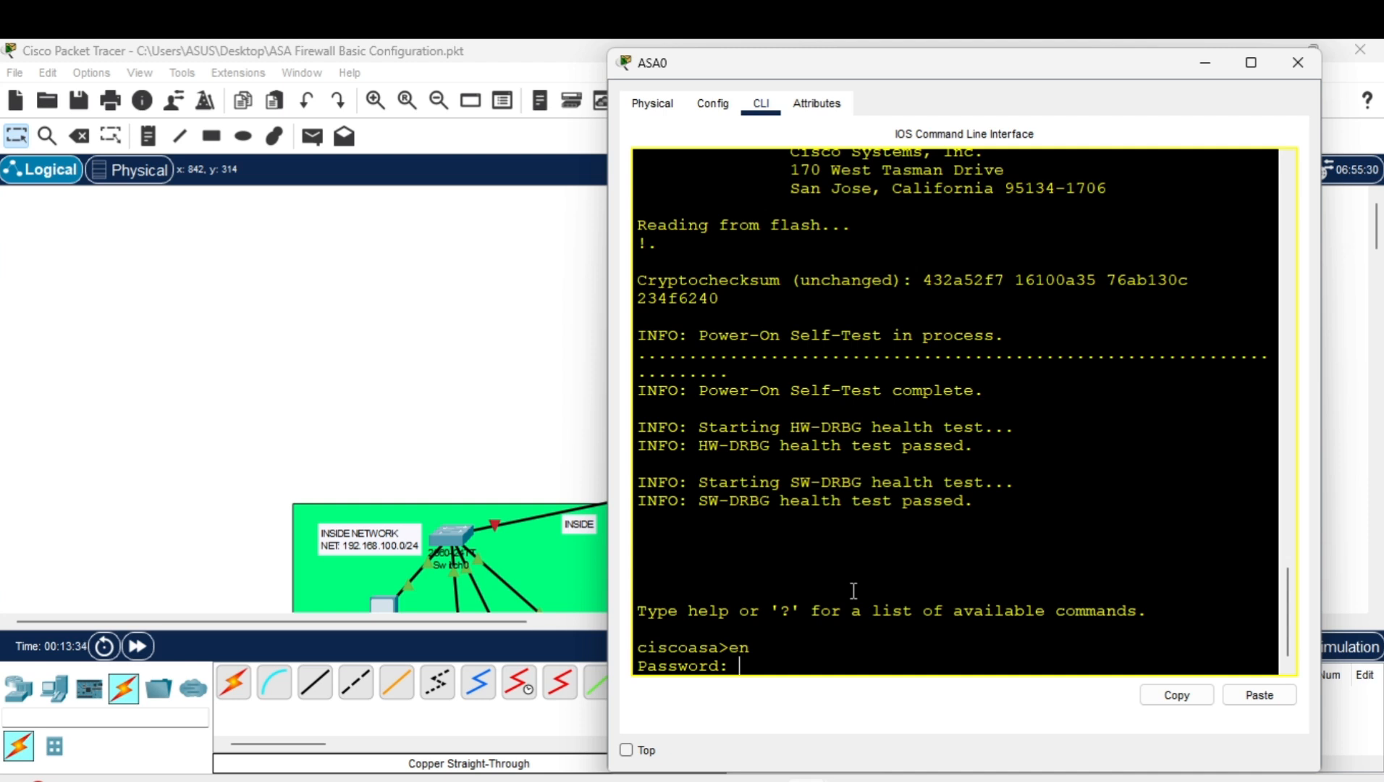
pyautogui.press('Return')
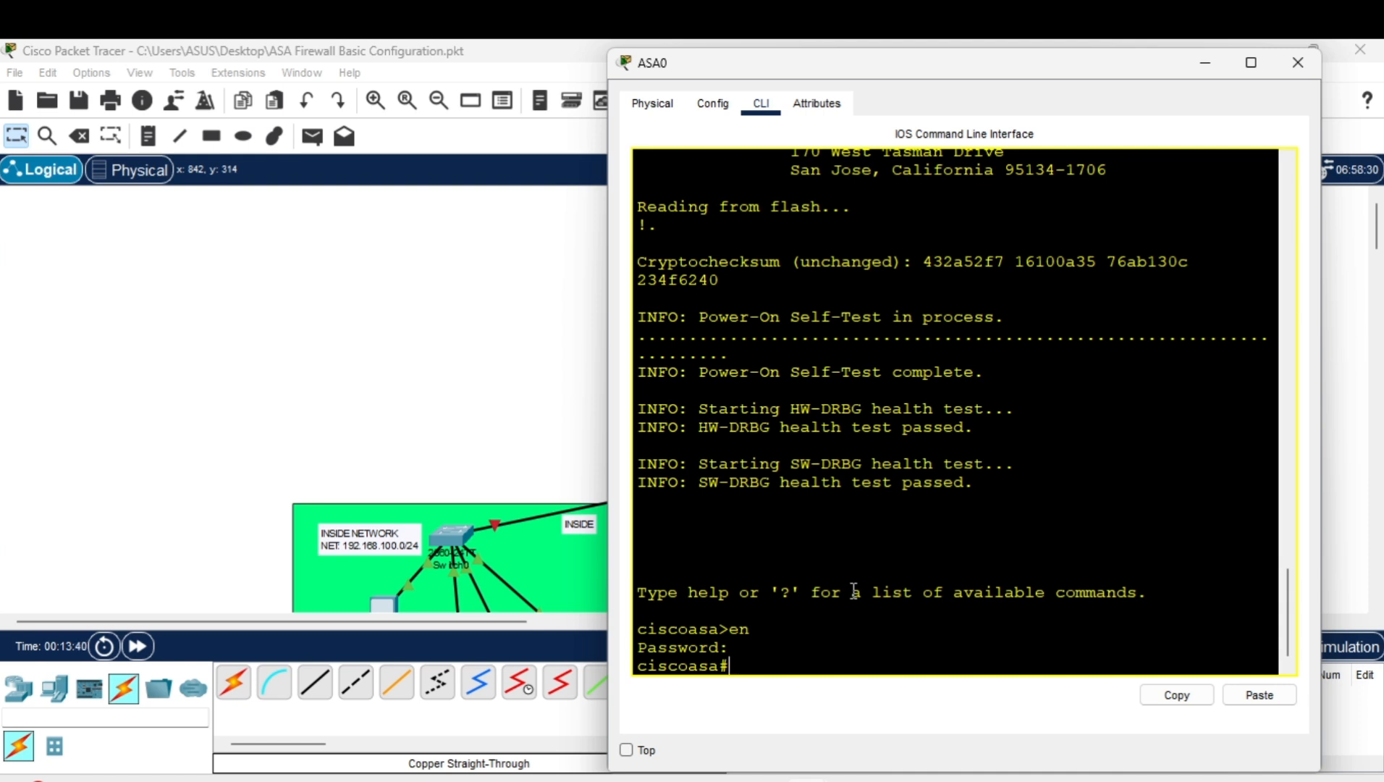
pyautogui.write('conf t')
pyautogui.press('Return')
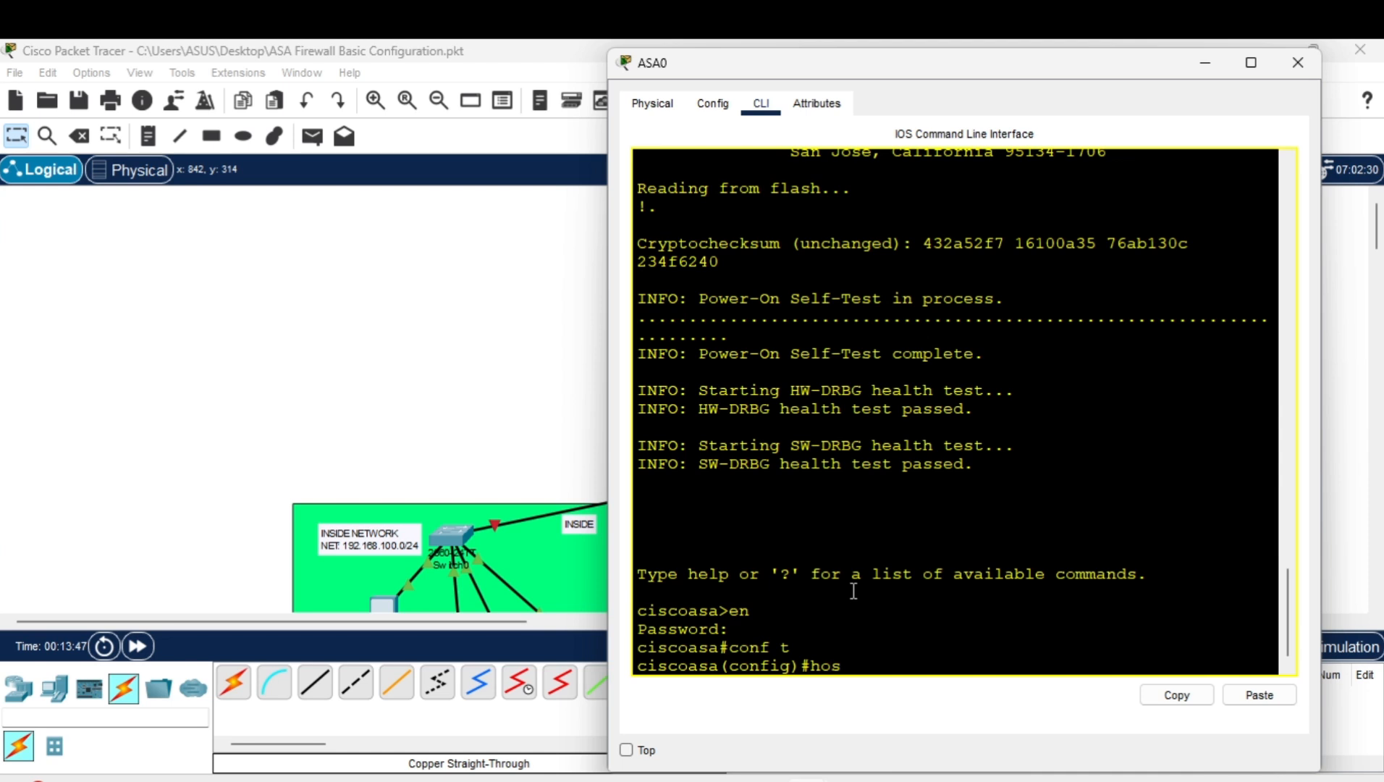
pyautogui.write('hos')
pyautogui.press('Tab')
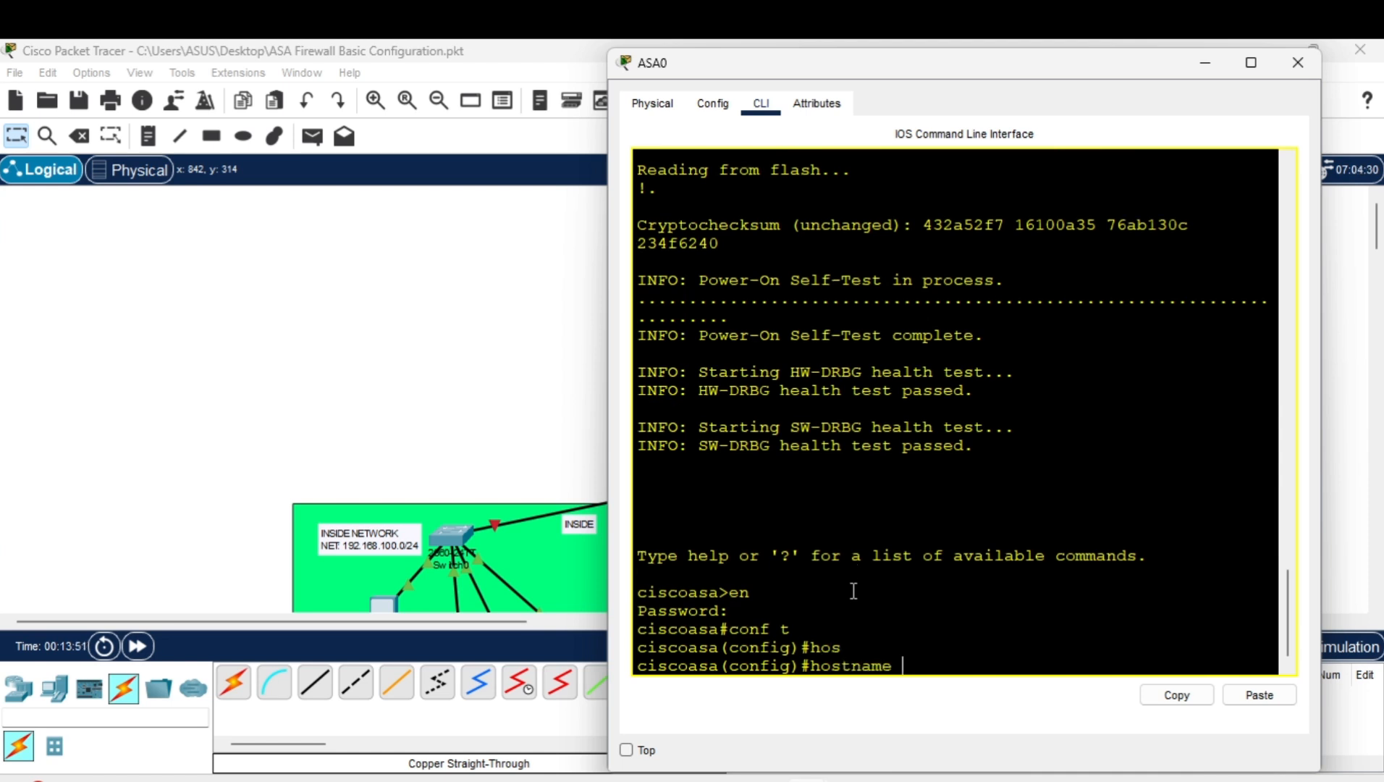
pyautogui.write('ASA-FW')
pyautogui.press('Return')
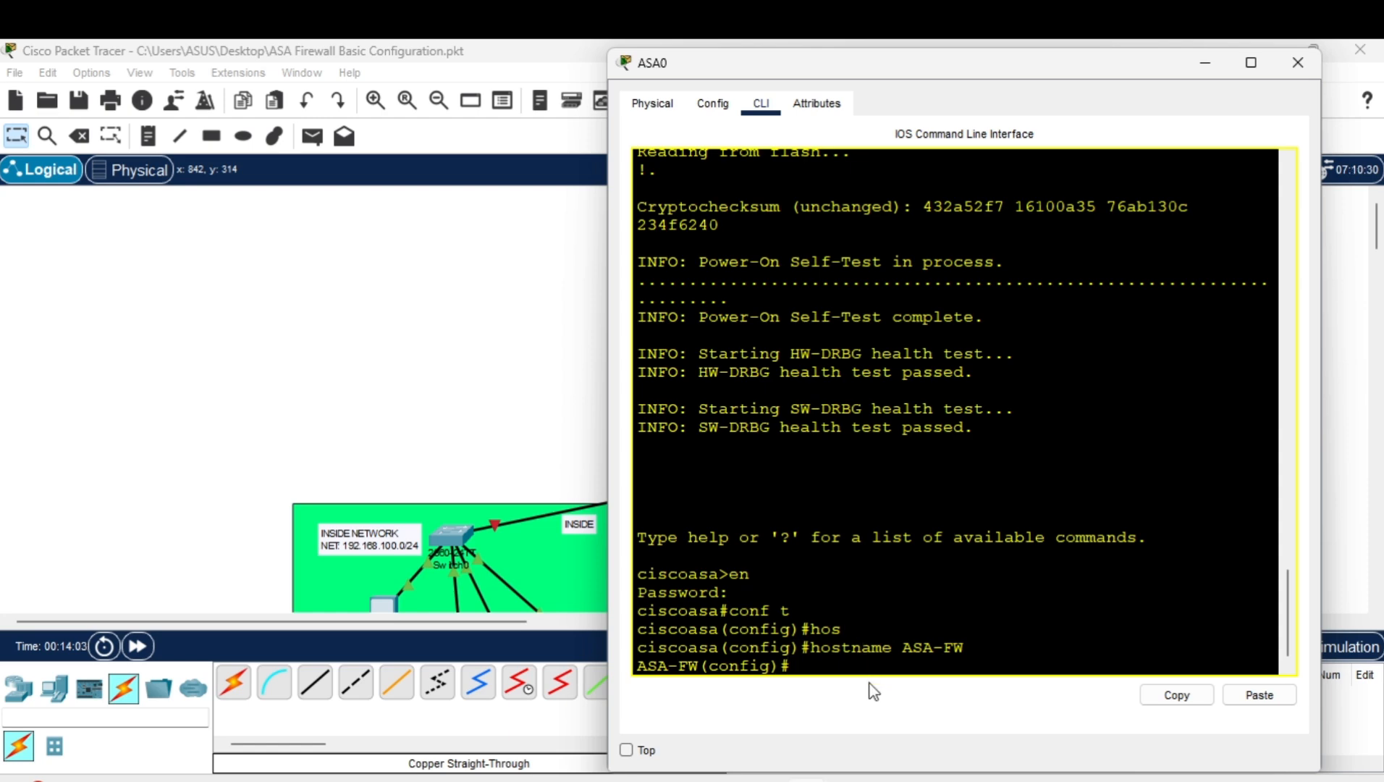
# Set the firewall's enable password.
pyautogui.moveTo(872, 774)
pyautogui.moveTo(864, 713)
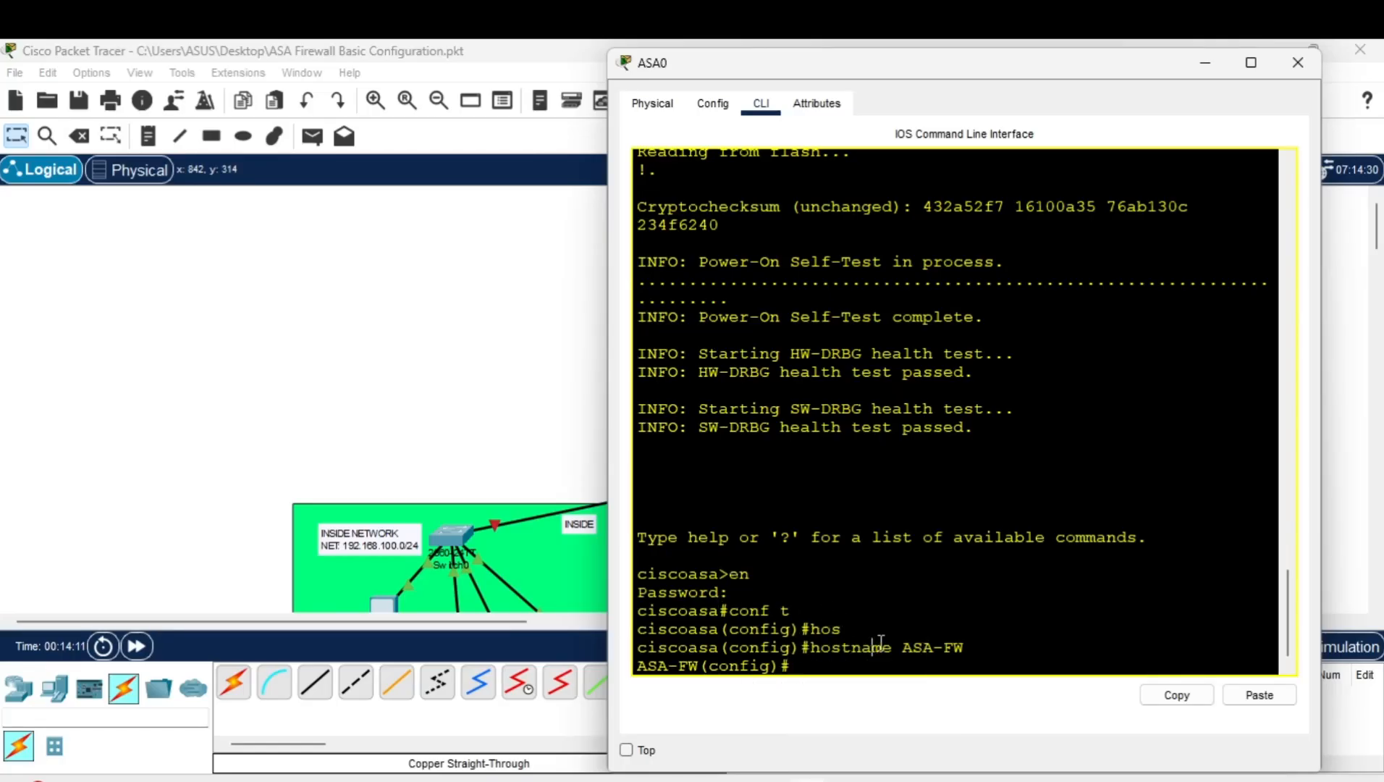
pyautogui.write('ena')
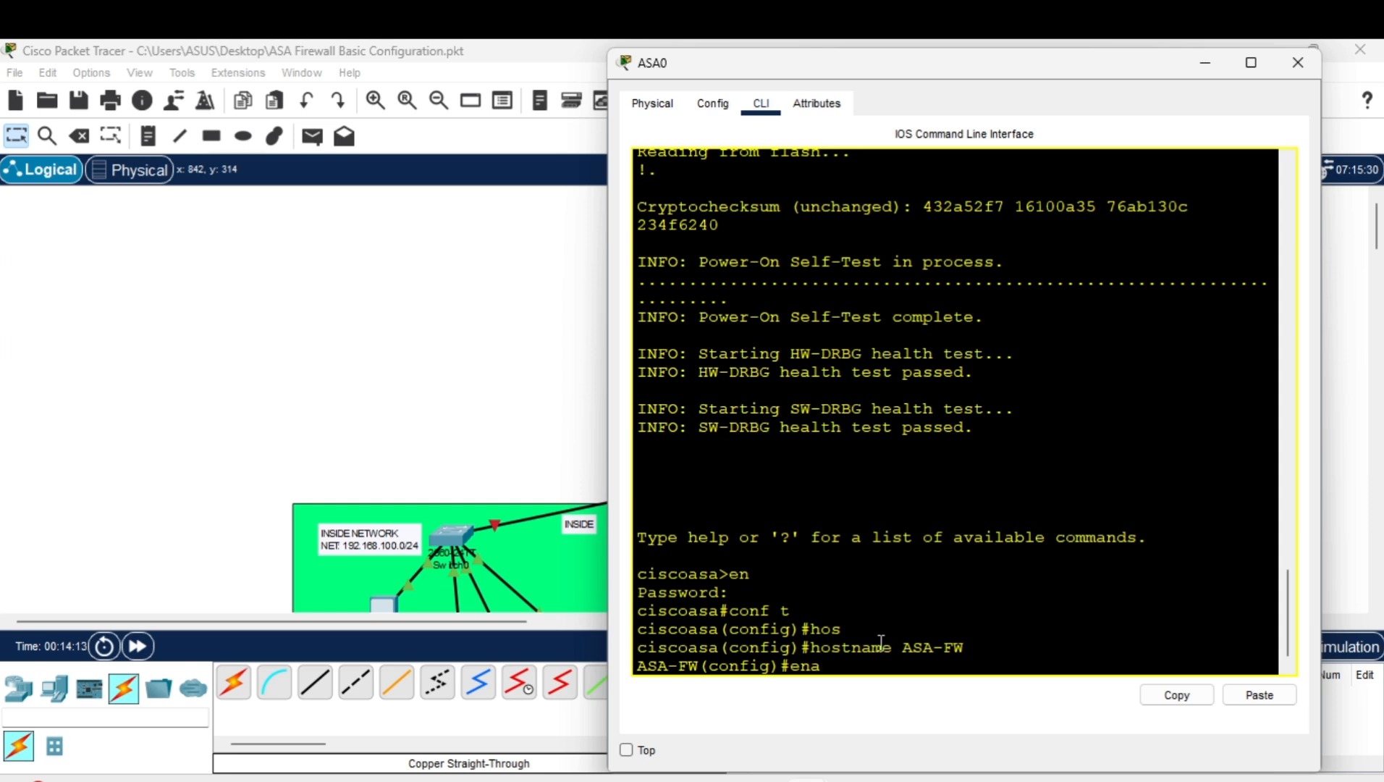
pyautogui.press('Tab')
pyautogui.write('pass')
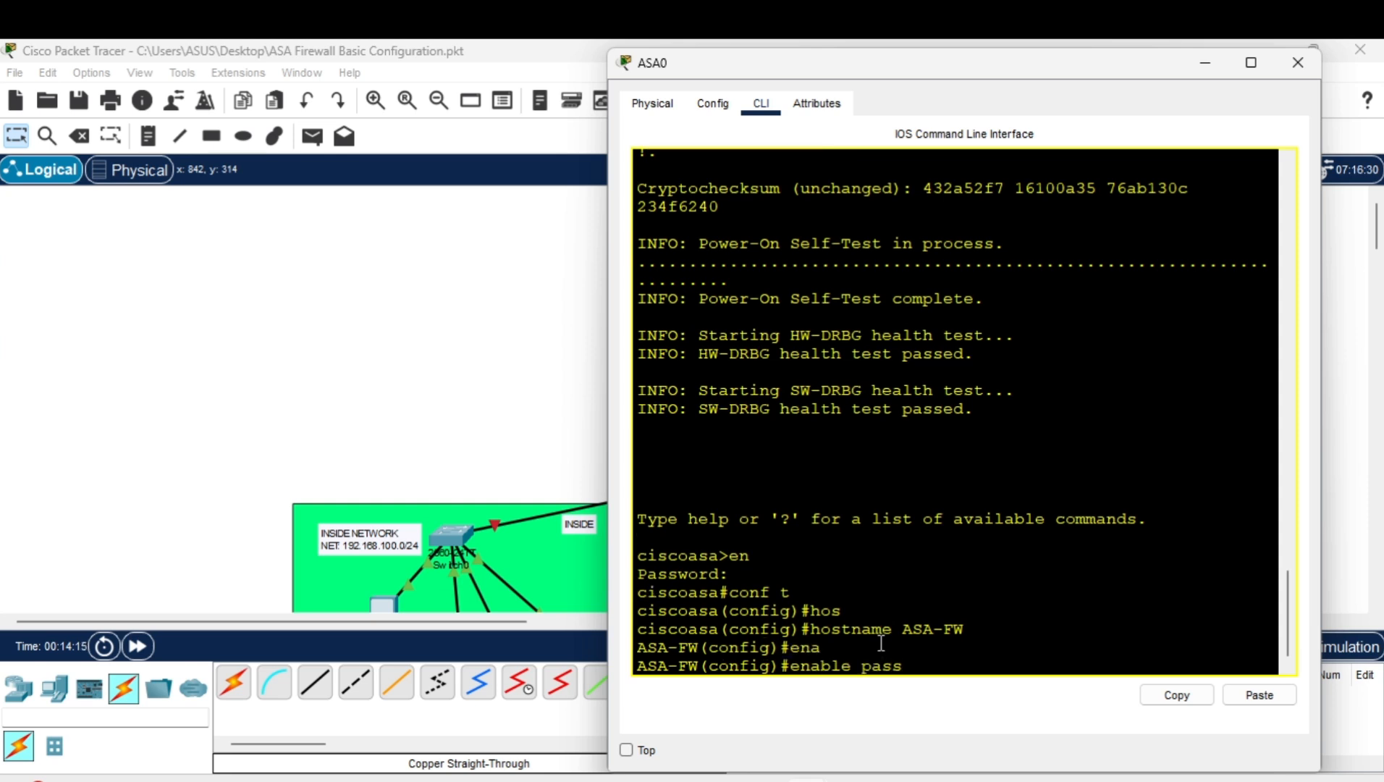
pyautogui.press('Tab')
pyautogui.write('cis')
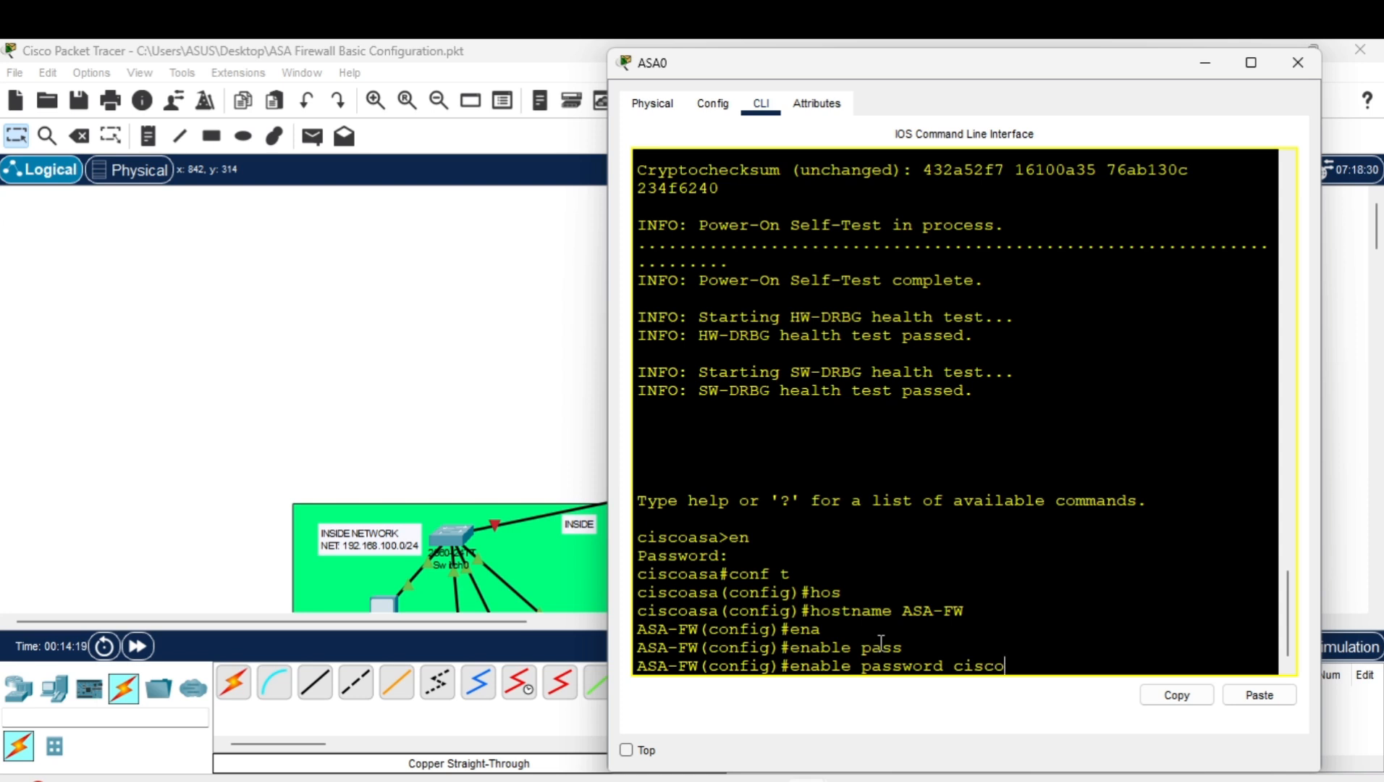
pyautogui.press('Return')
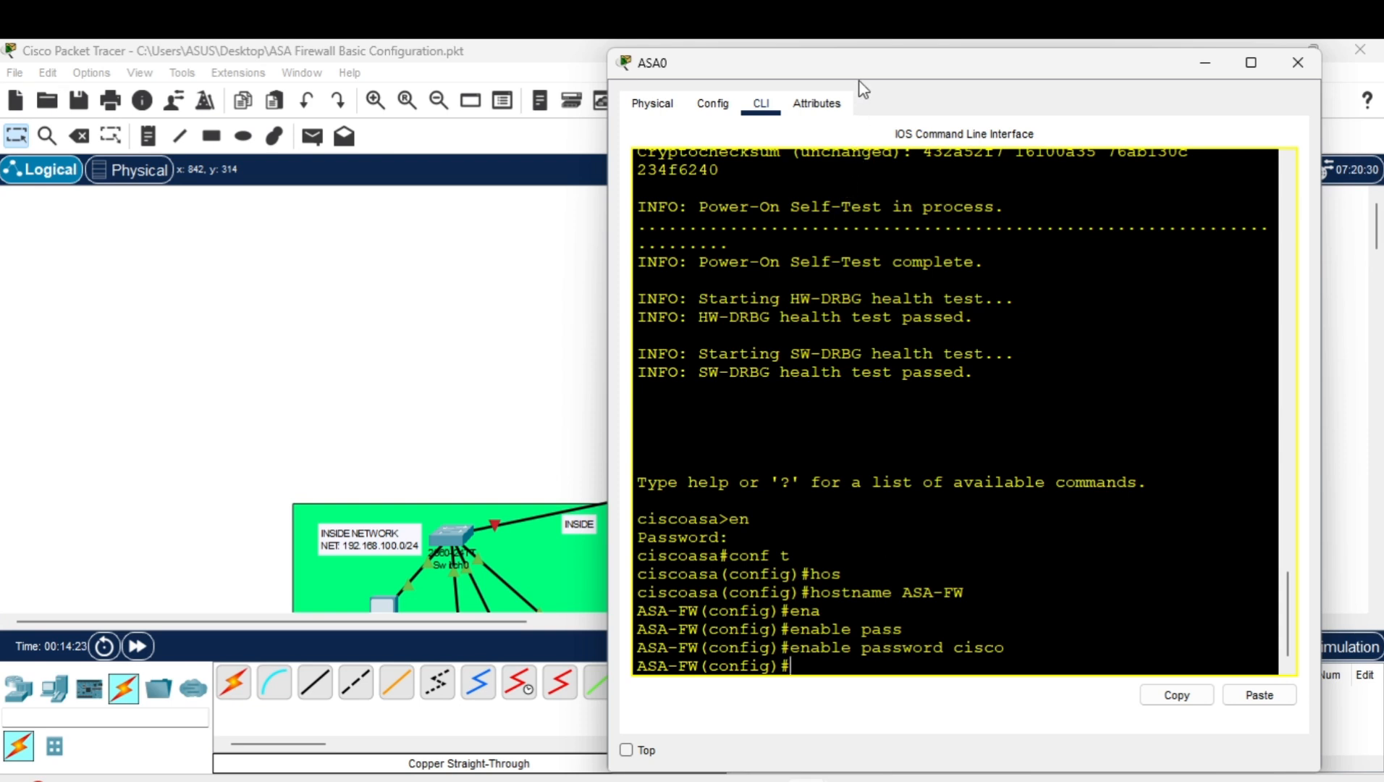
# Create a local user account with its own password.
pyautogui.moveTo(860, 79); pyautogui.dragTo(816, 87)
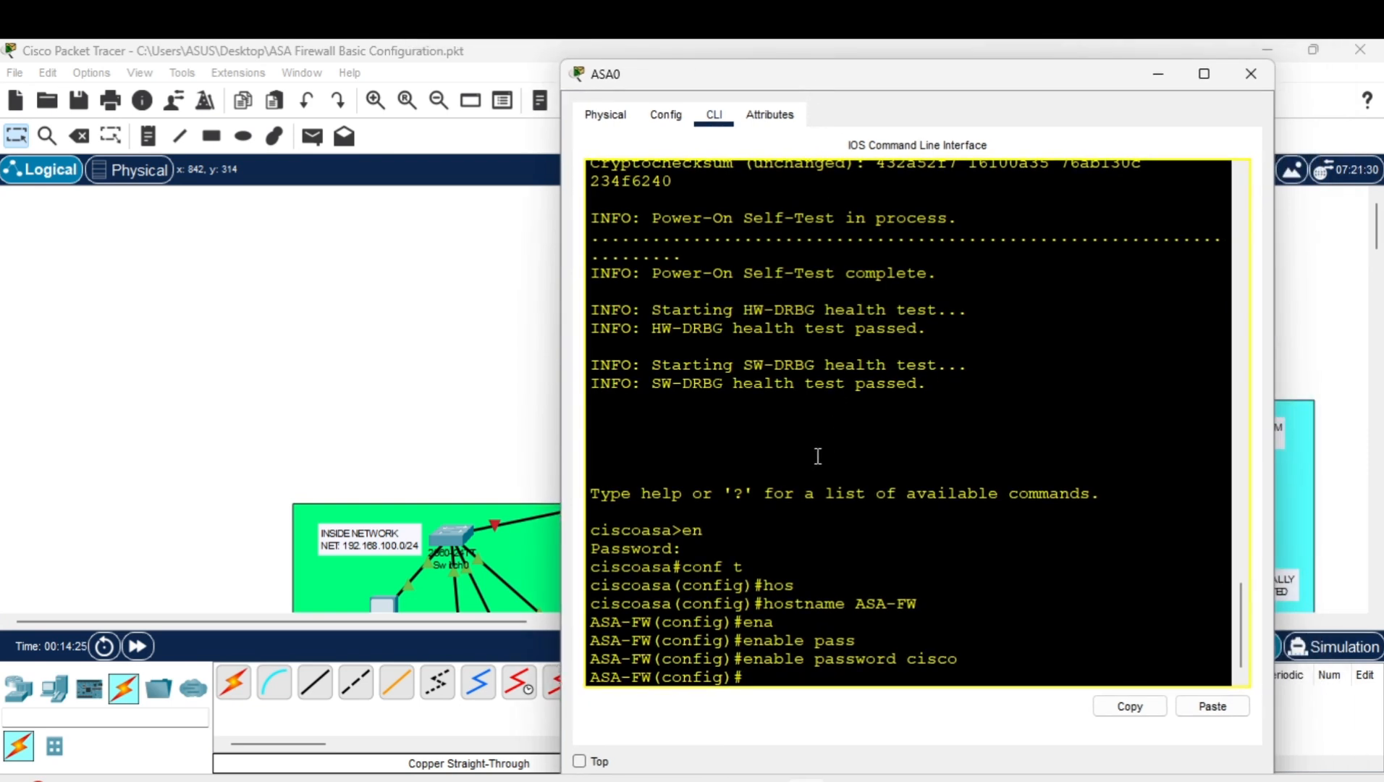
pyautogui.write('use')
pyautogui.press('Tab')
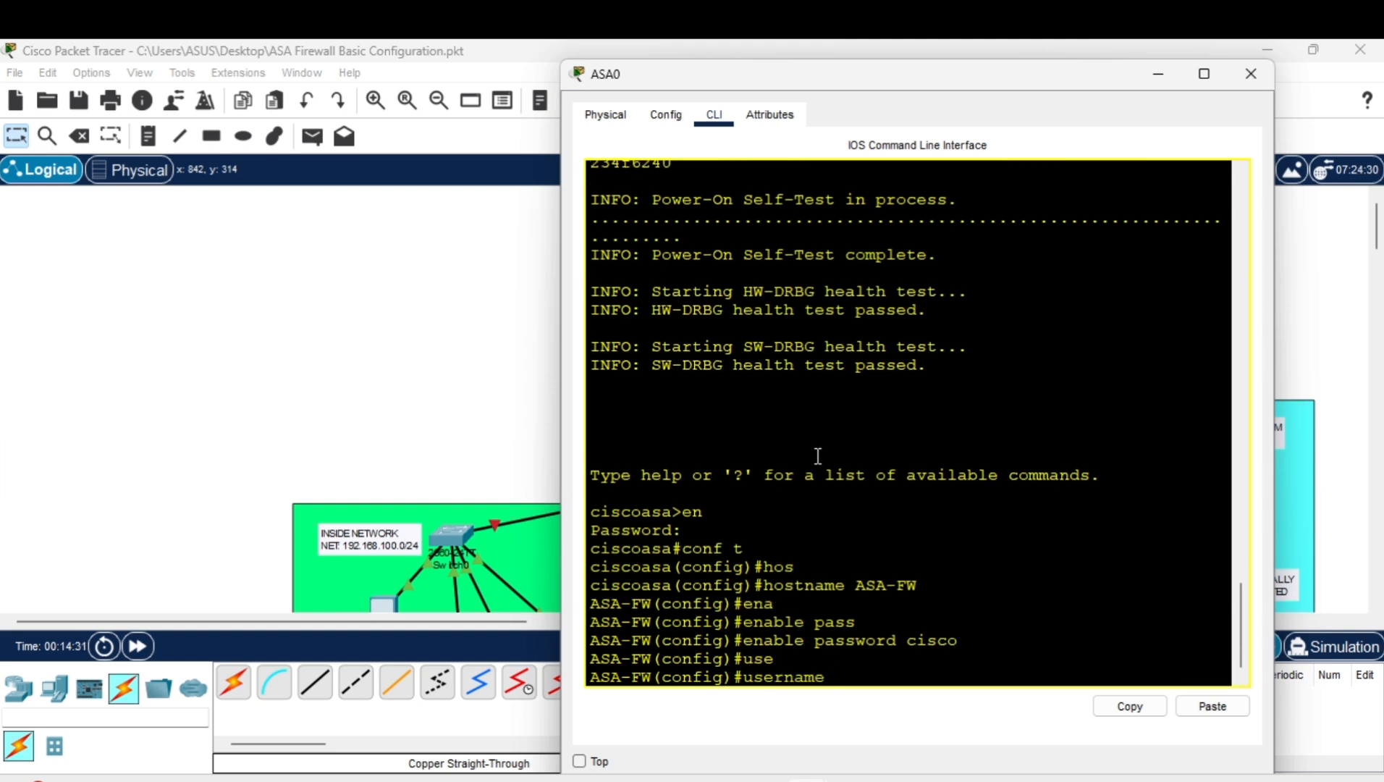
pyautogui.write('saintyoca pass')
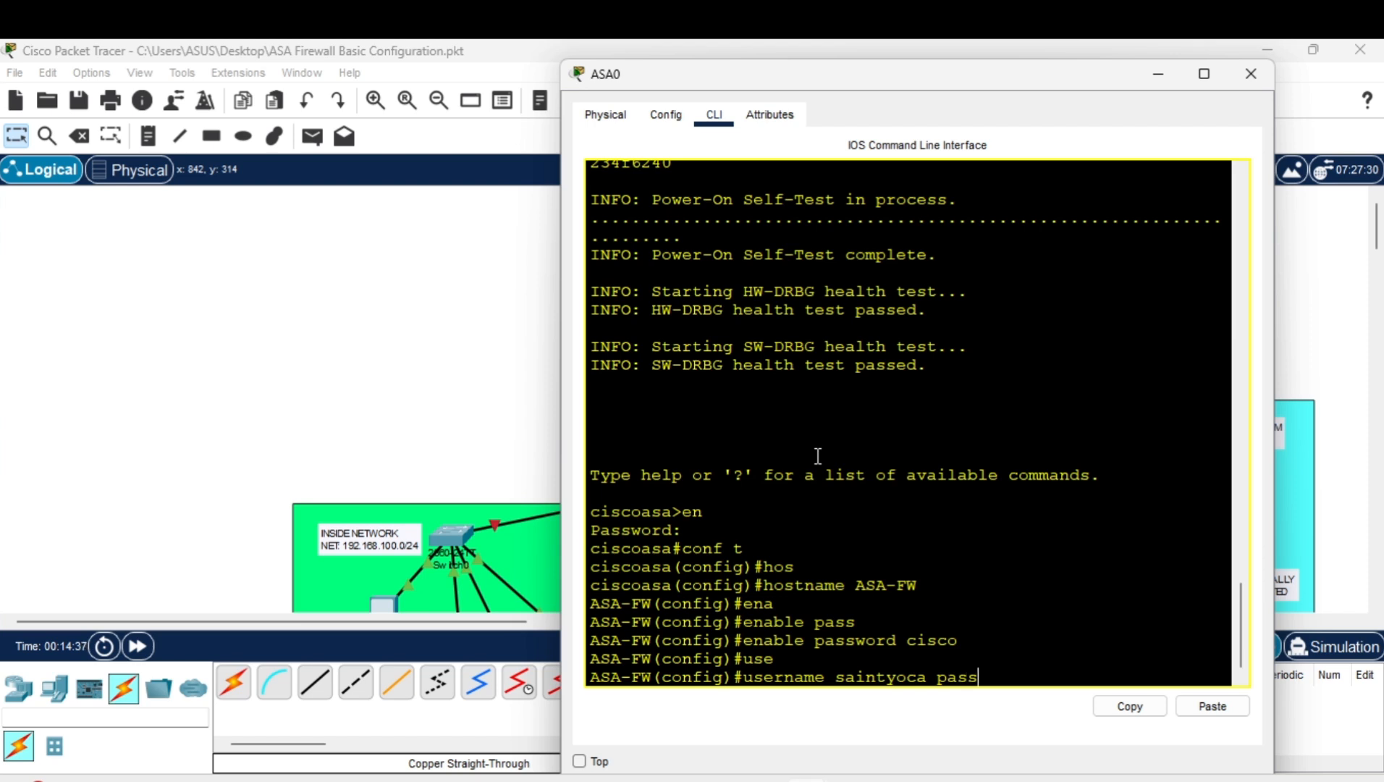
pyautogui.press('Tab')
pyautogui.write('cis')
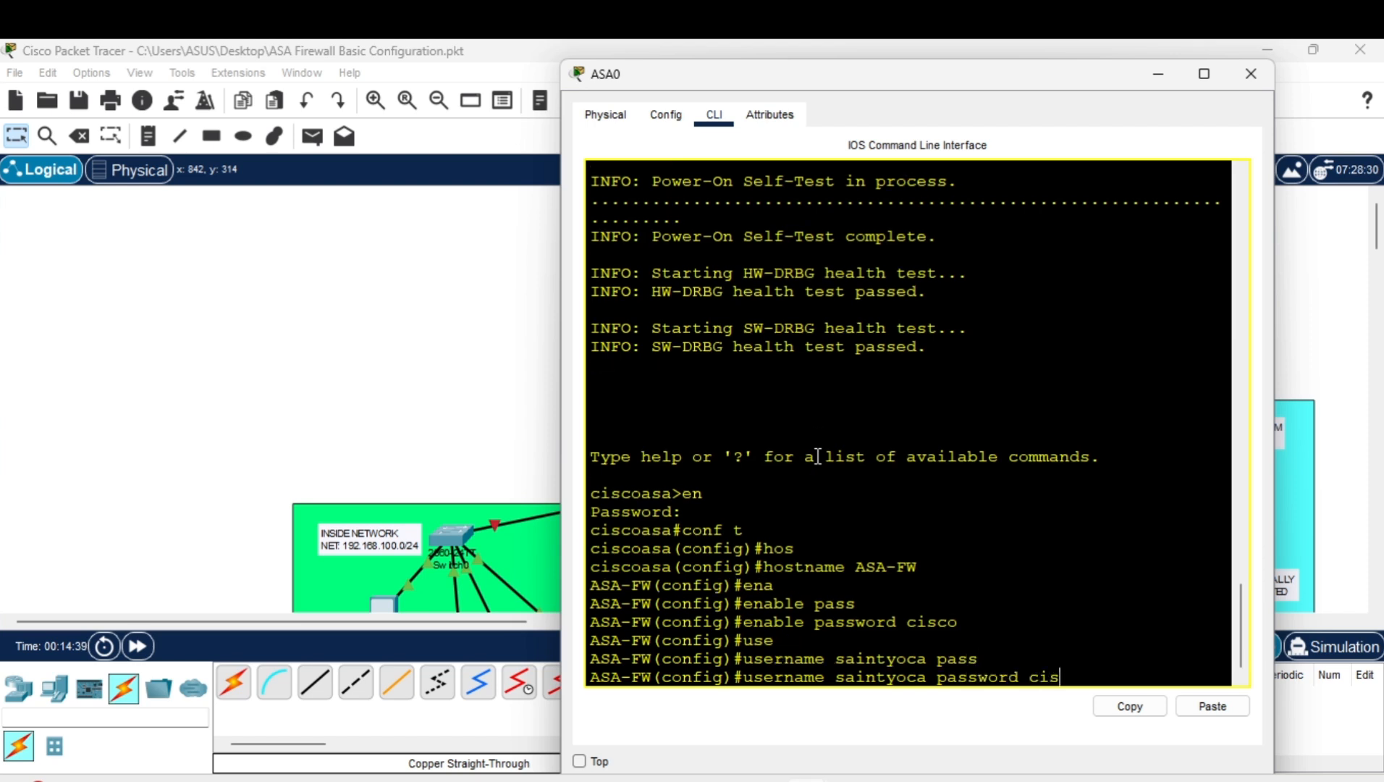
pyautogui.write('co')
pyautogui.press('Return')
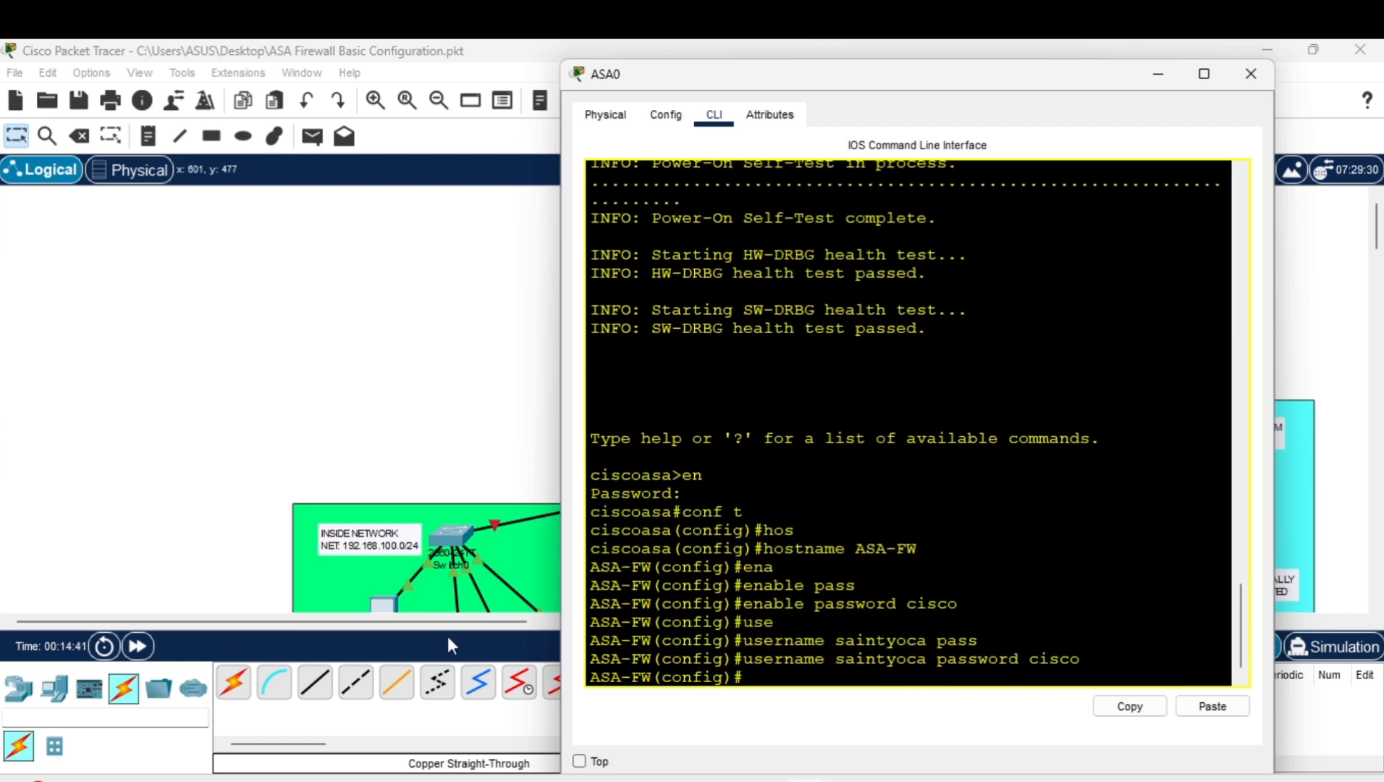
# After checking the notes, run clock set 15:40:00 14 July 2025 on the firewall.
pyautogui.click(828, 780)
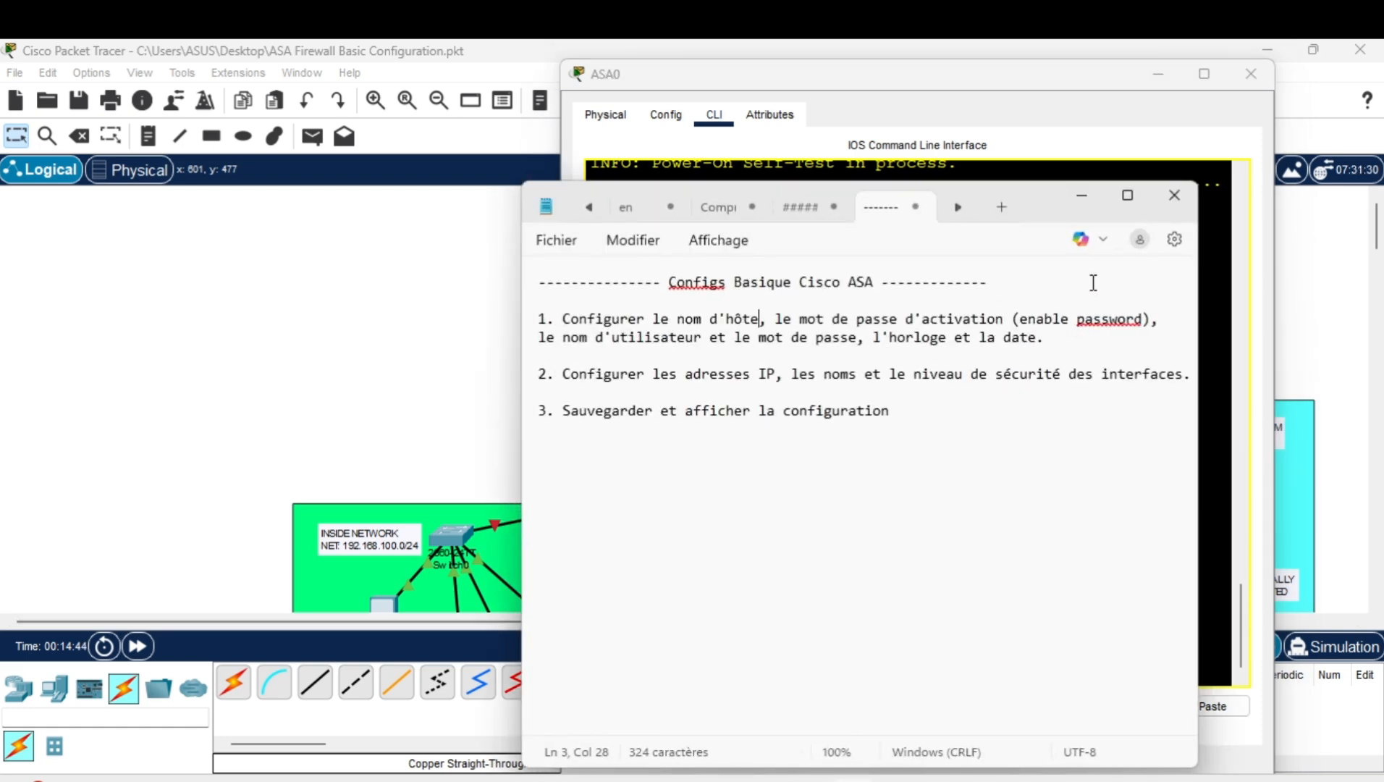
pyautogui.click(1212, 226)
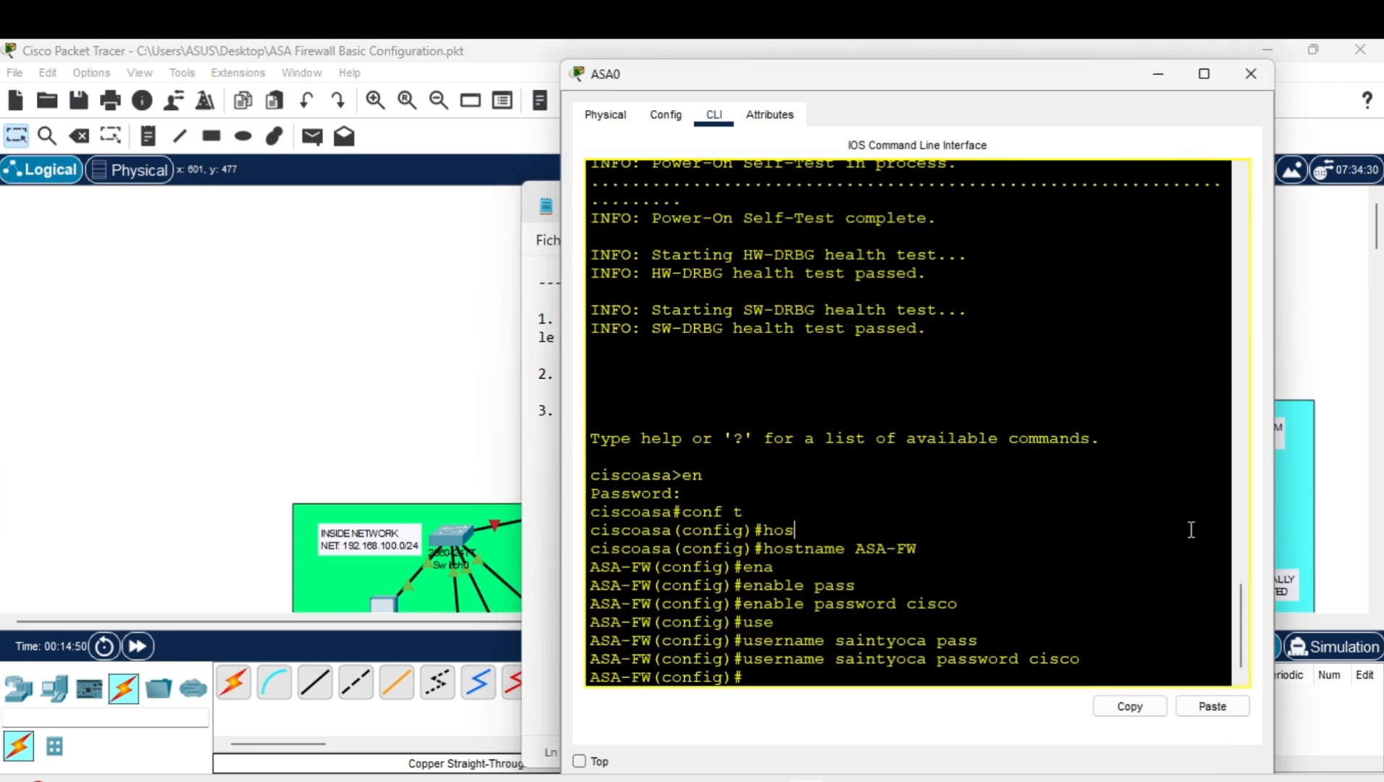
pyautogui.write('clock')
pyautogui.press('Tab')
pyautogui.write('s')
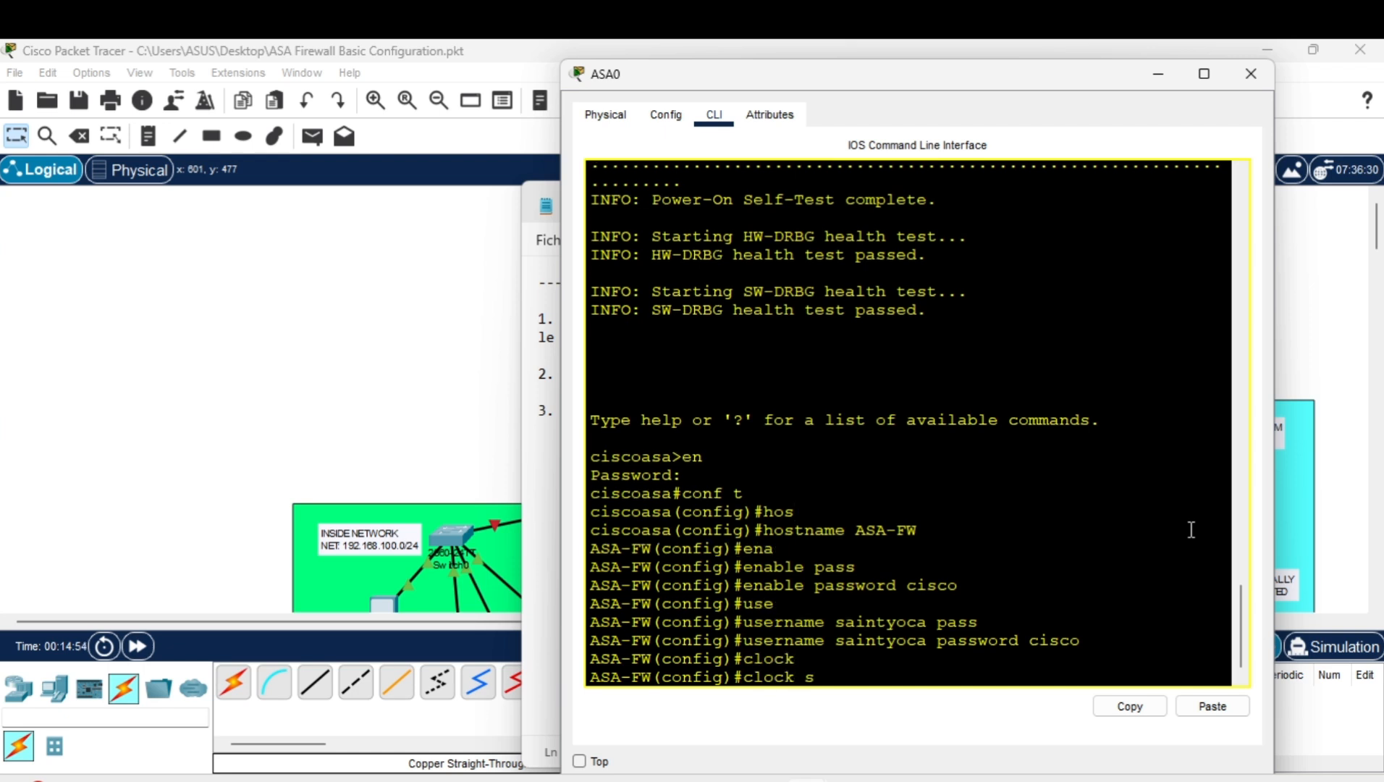
pyautogui.write('et ?')
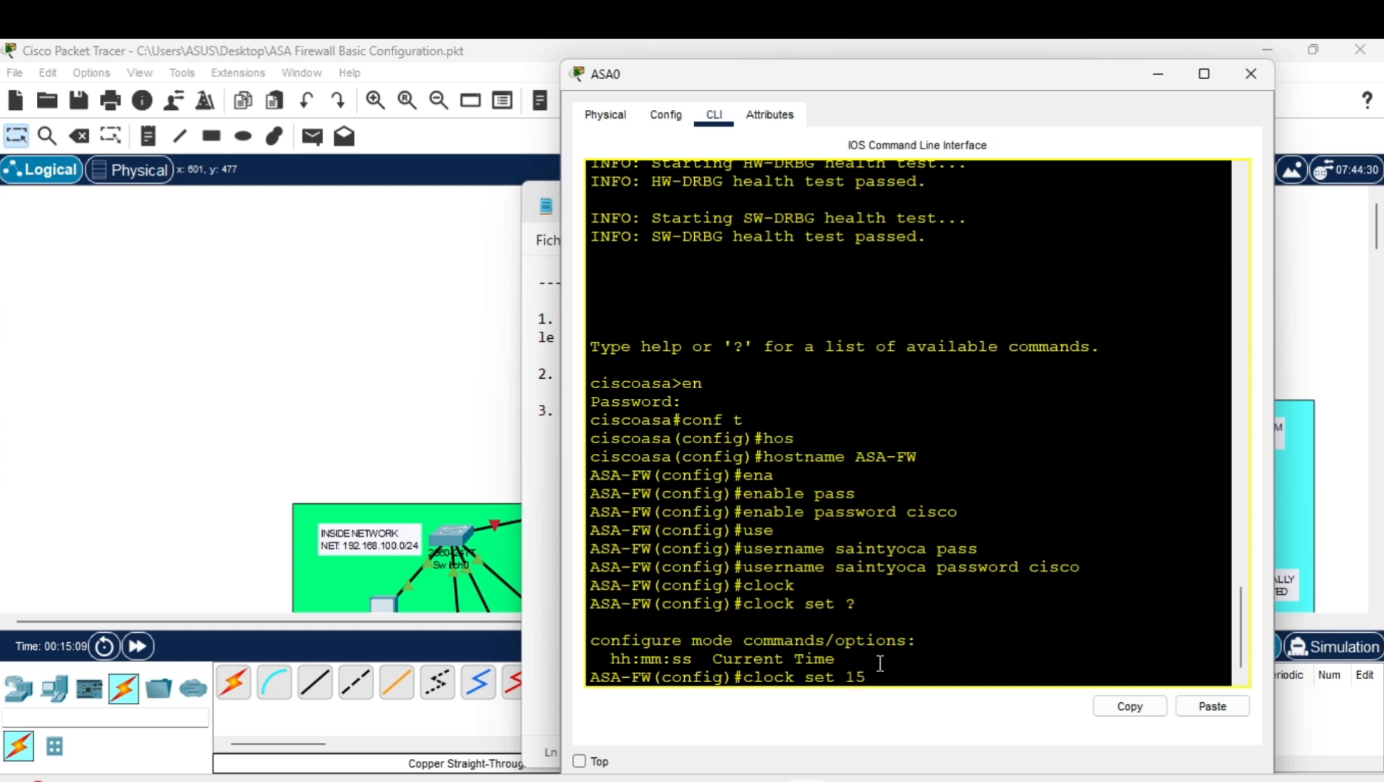
pyautogui.write(':40')
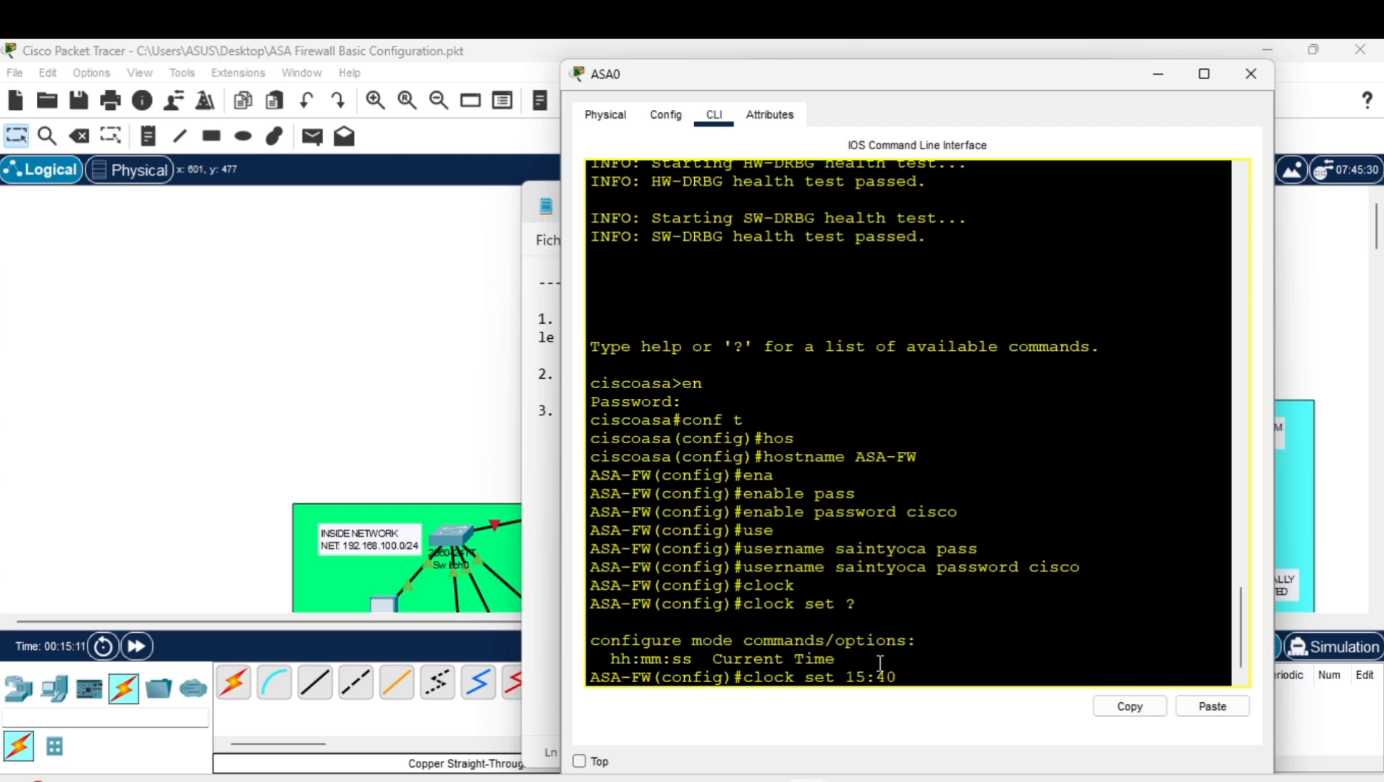
pyautogui.write(':00')
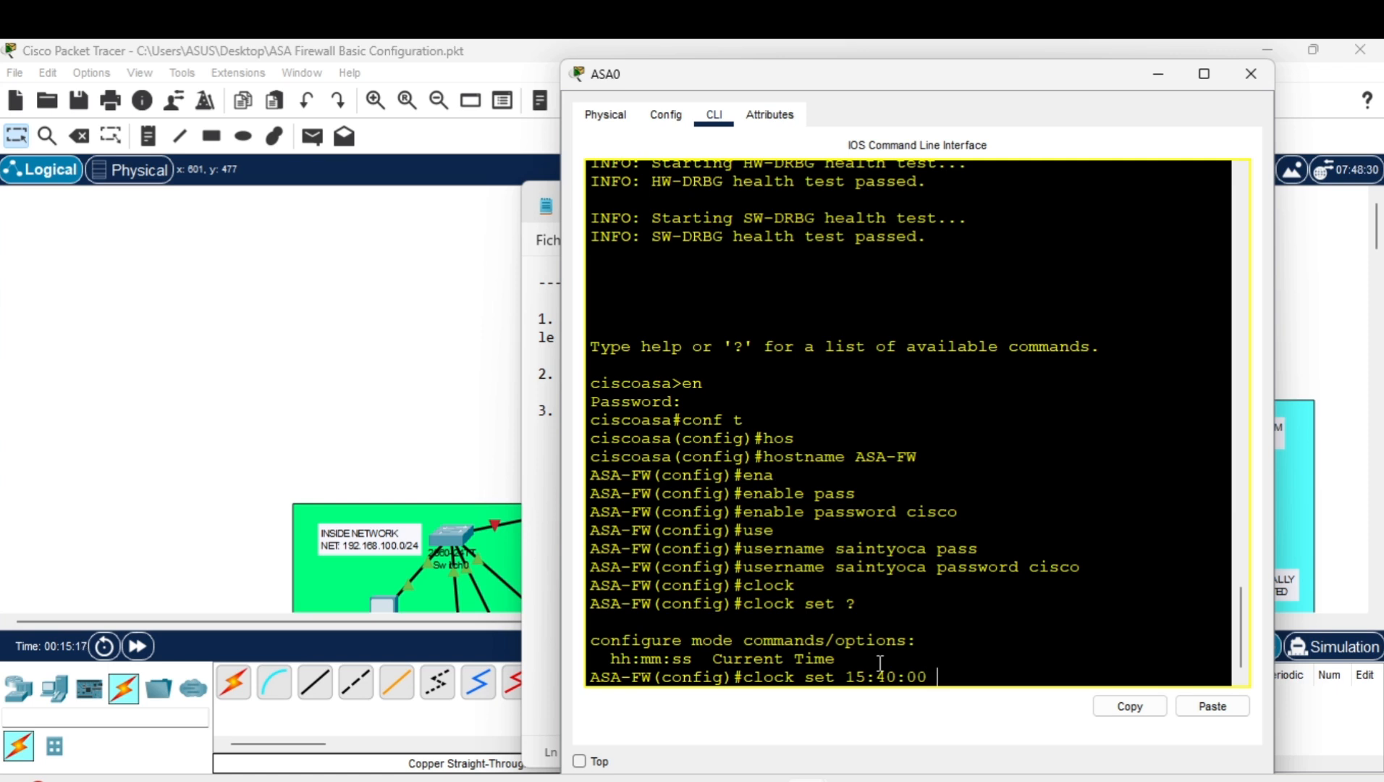
pyautogui.write(' ?')
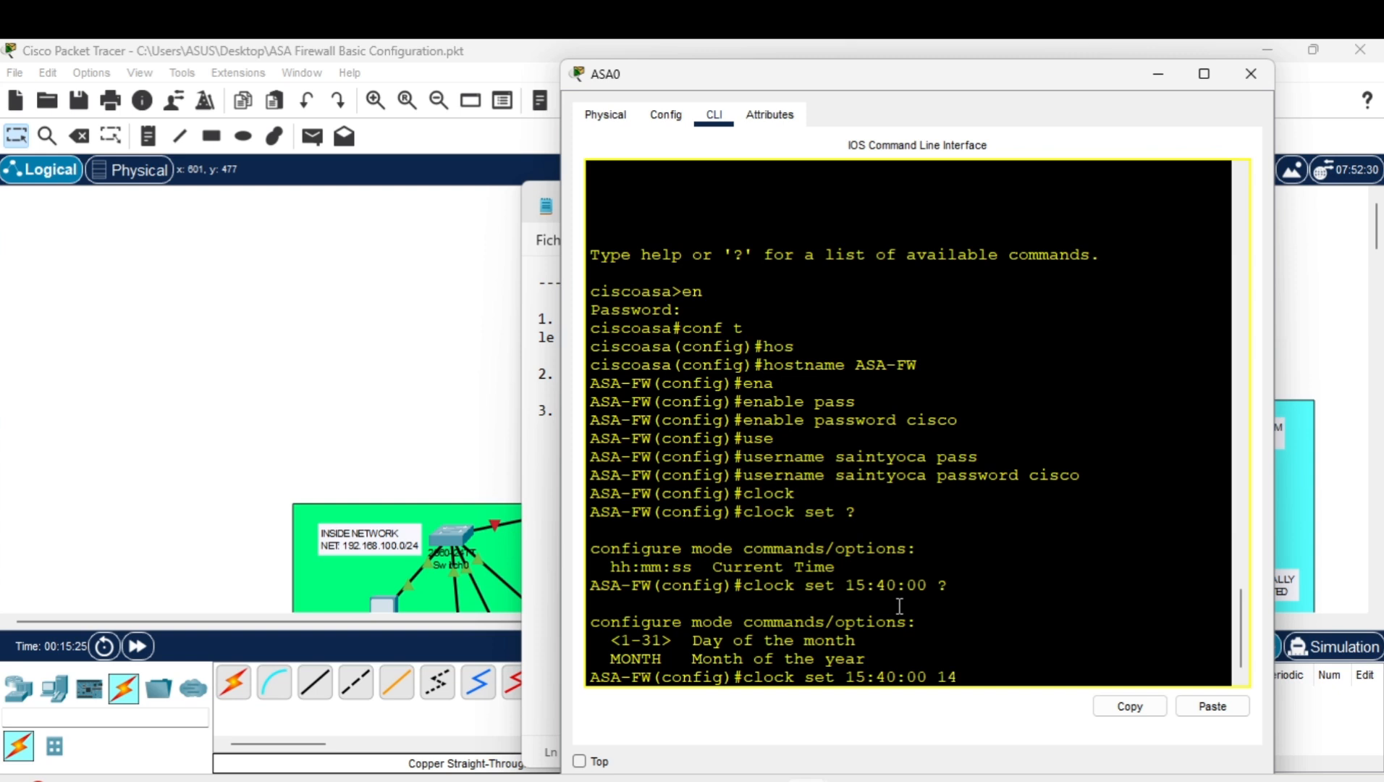
pyautogui.write('july 2025')
pyautogui.press('Return')
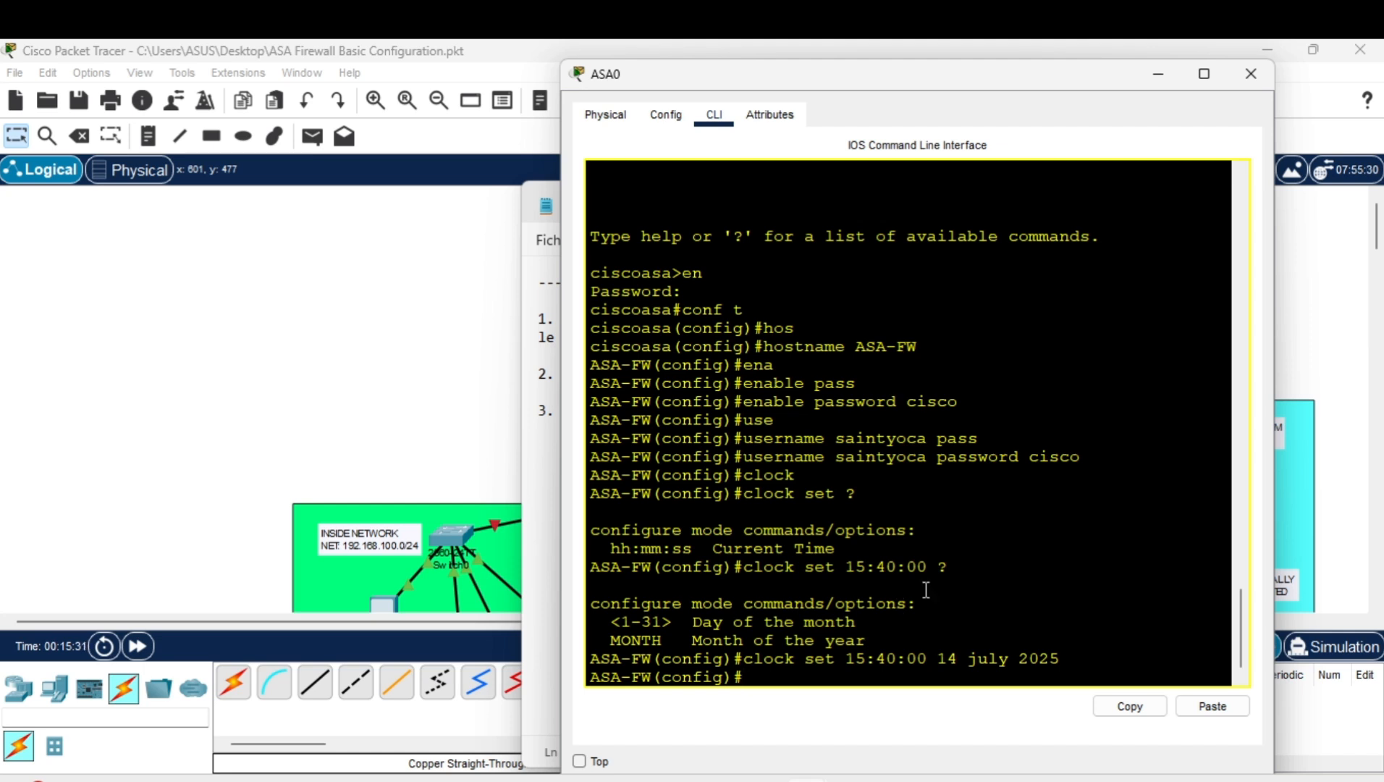
# Consult the notes, then shift the console and pan to show the OUTSIDE network above ASA0.
pyautogui.click(552, 361)
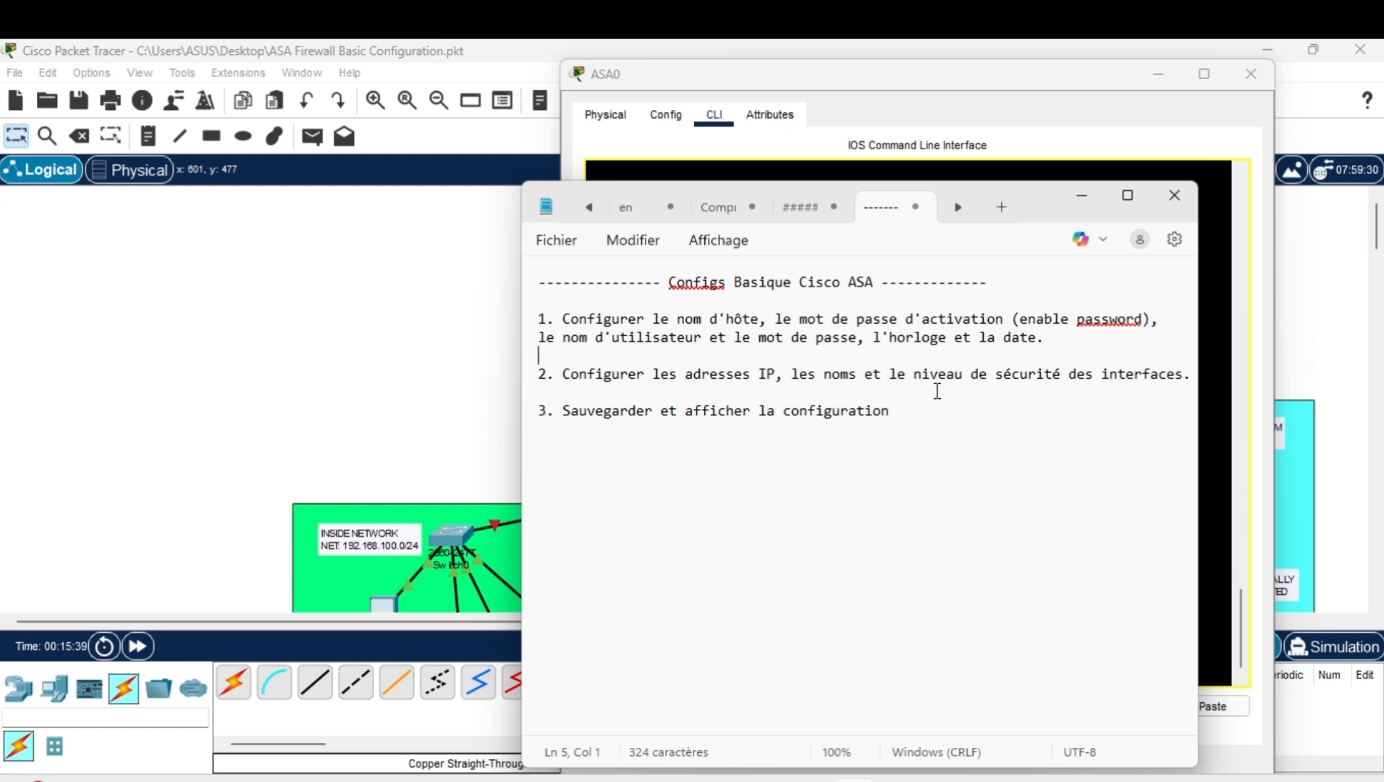
pyautogui.click(1081, 199)
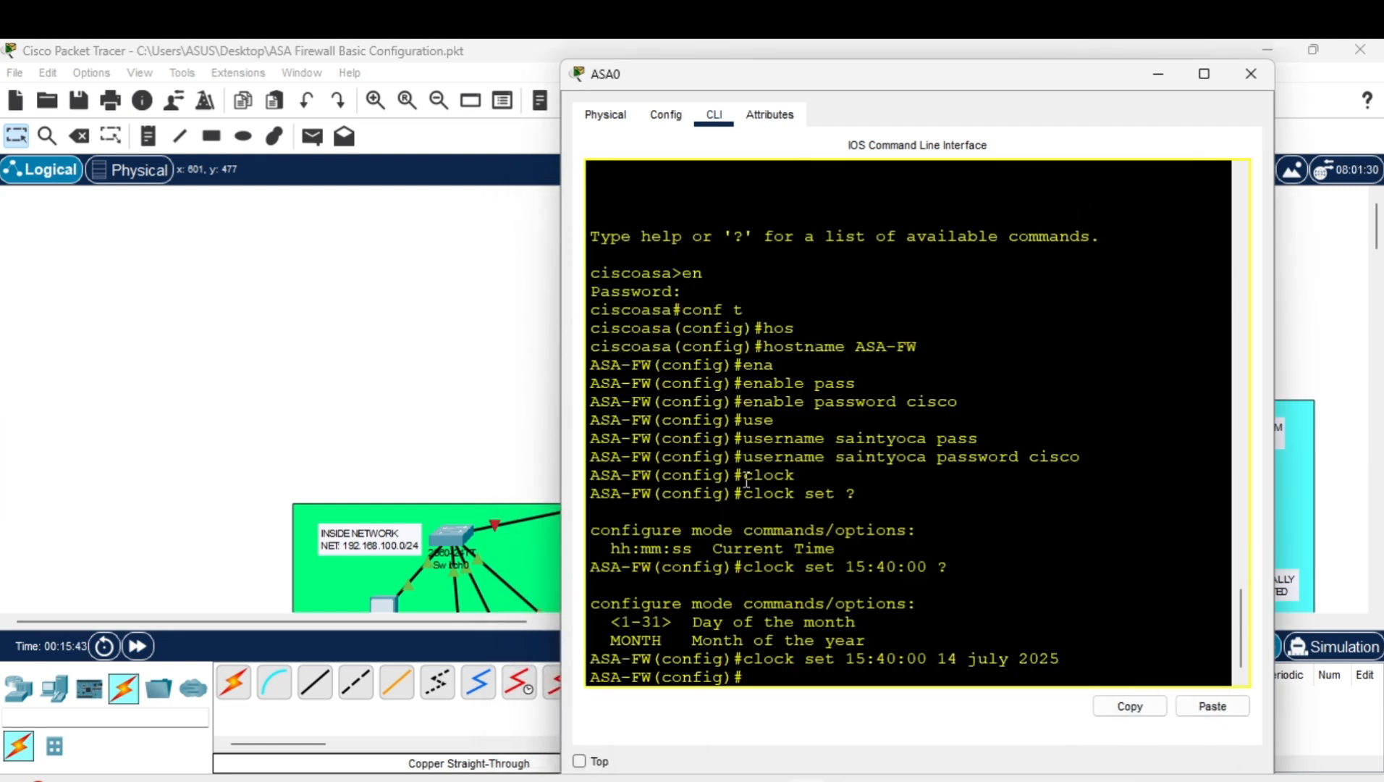
pyautogui.moveTo(873, 78); pyautogui.dragTo(1125, 83)
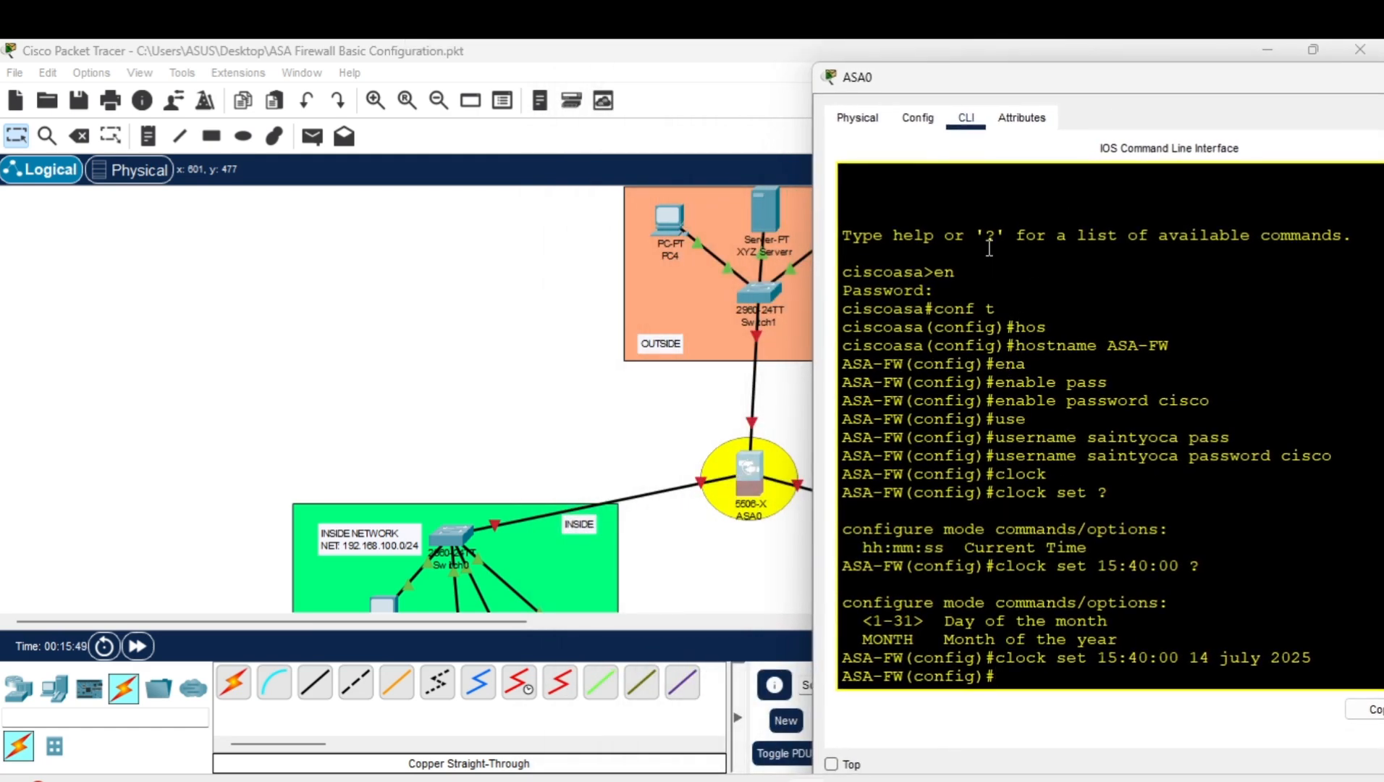
pyautogui.moveTo(989, 83); pyautogui.dragTo(793, 70)
pyautogui.hscroll(5, 418, 415)
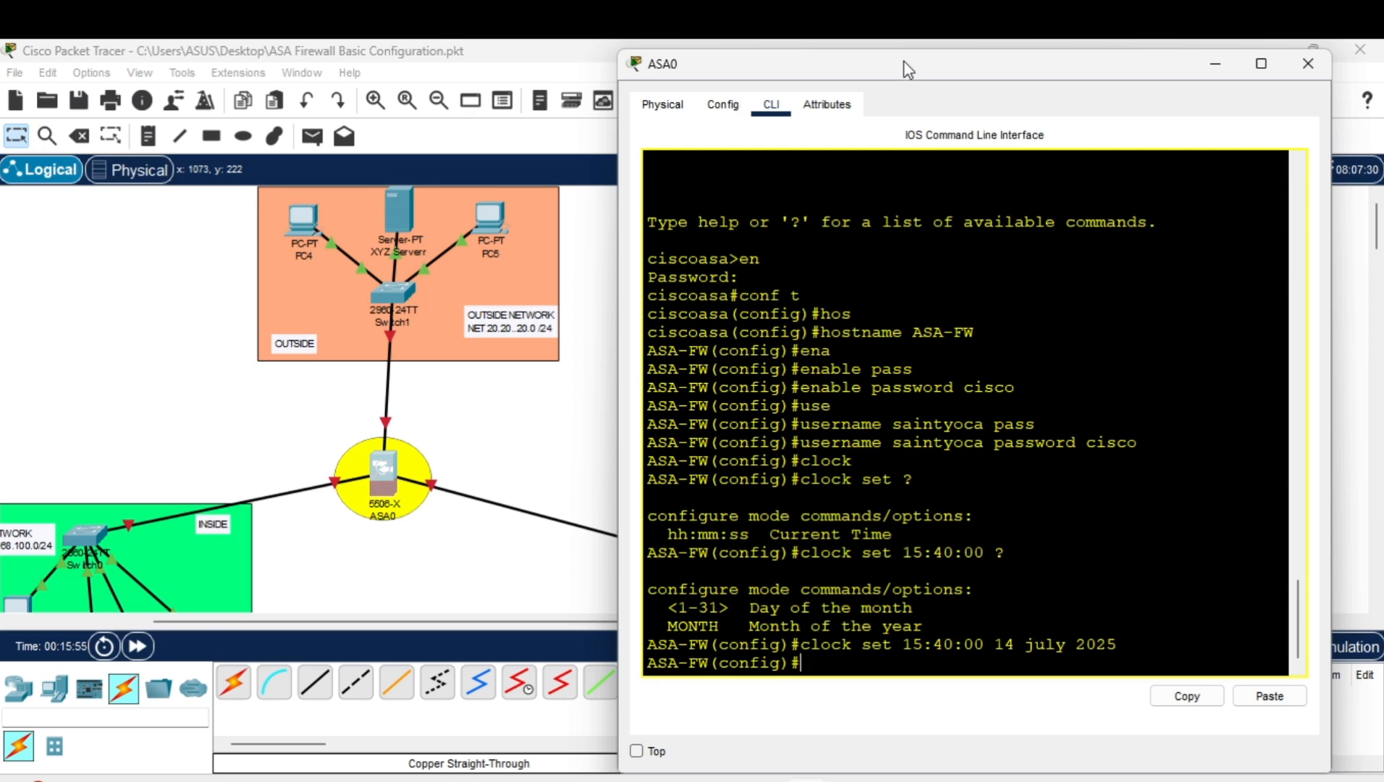
pyautogui.moveTo(905, 69); pyautogui.dragTo(1042, 80)
# Run no shutdown on interfaces gi 1/1, gi 1/2 and gi 1/3.
pyautogui.write('int gi')
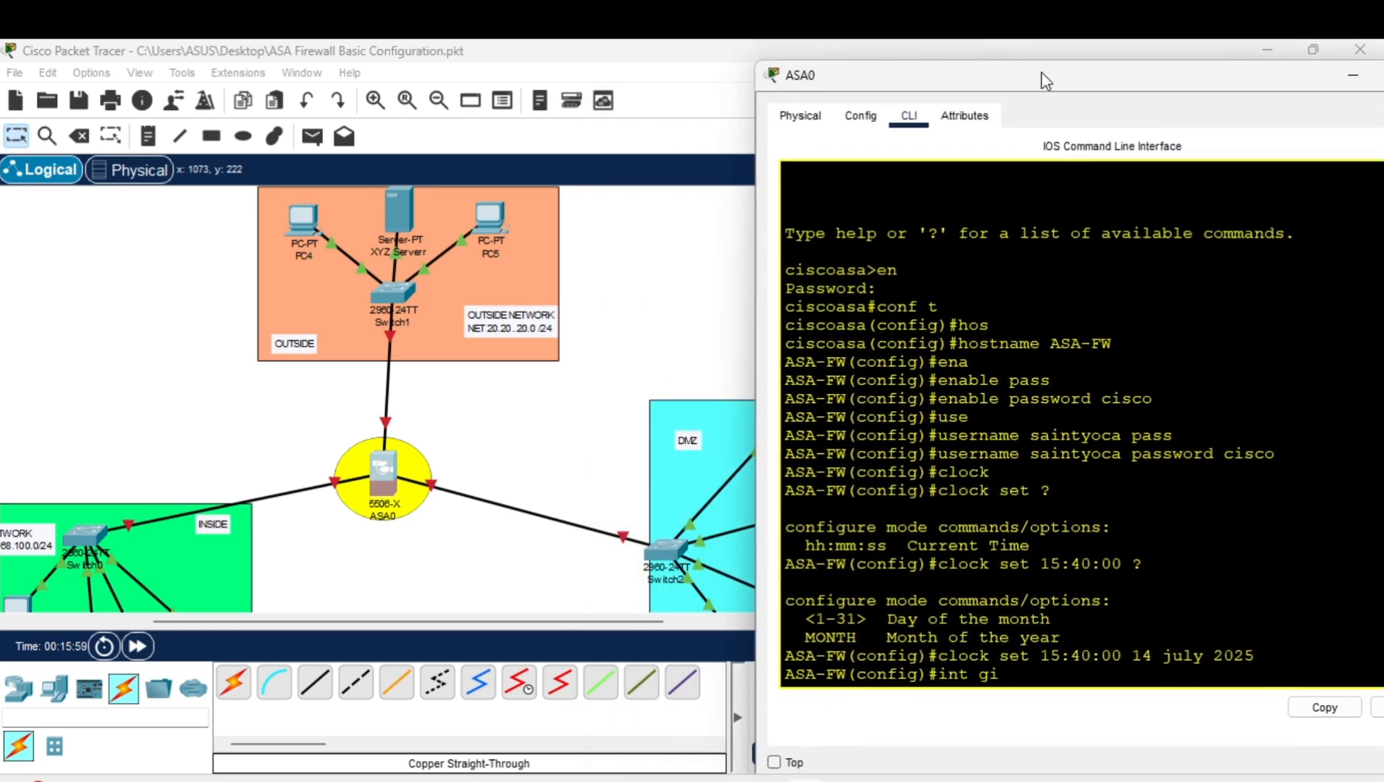
pyautogui.write(' 1/1')
pyautogui.press('Return')
pyautogui.write('no sh')
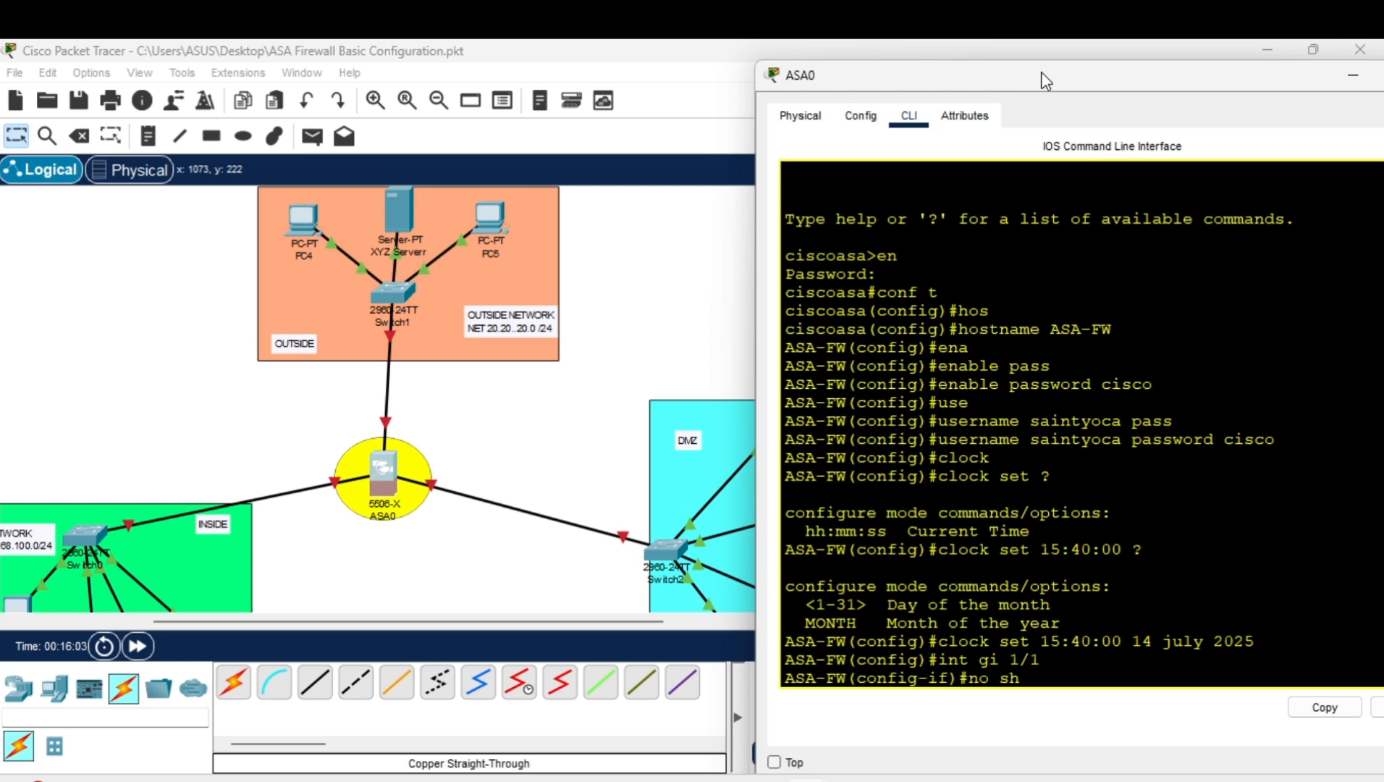
pyautogui.press('Return')
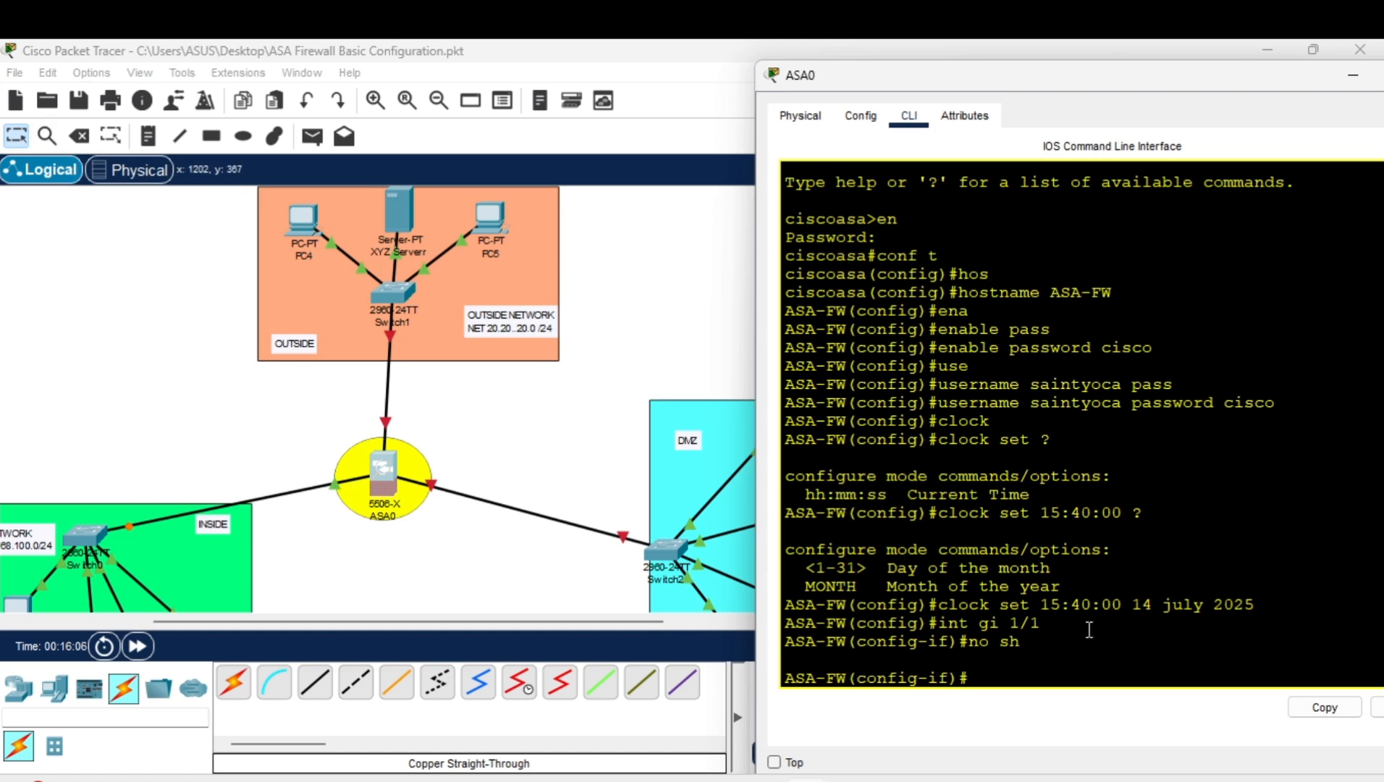
pyautogui.write('int gi 1/2')
pyautogui.press('Return')
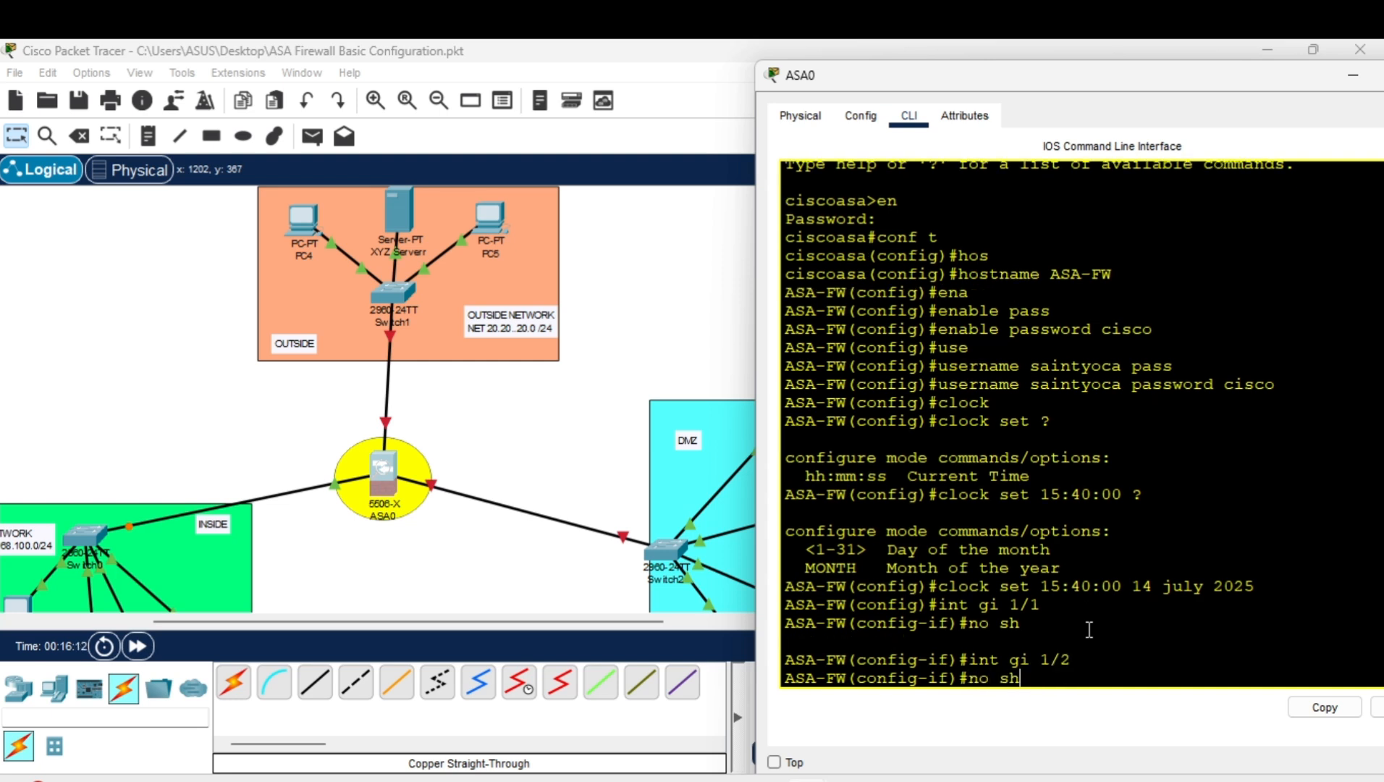
pyautogui.write('no sh')
pyautogui.press('Return')
pyautogui.write('i')
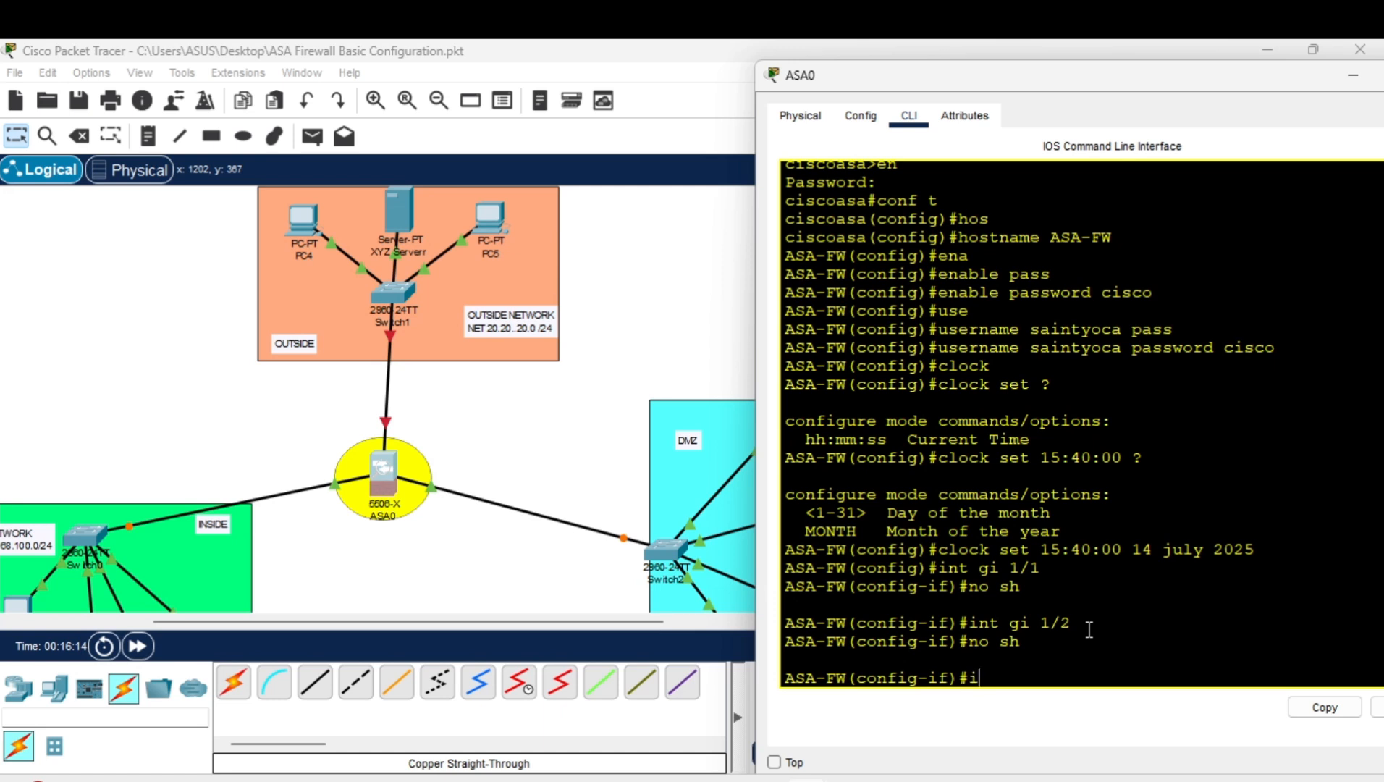
pyautogui.write('nt gi 1/3')
pyautogui.press('Return')
pyautogui.write('no sh')
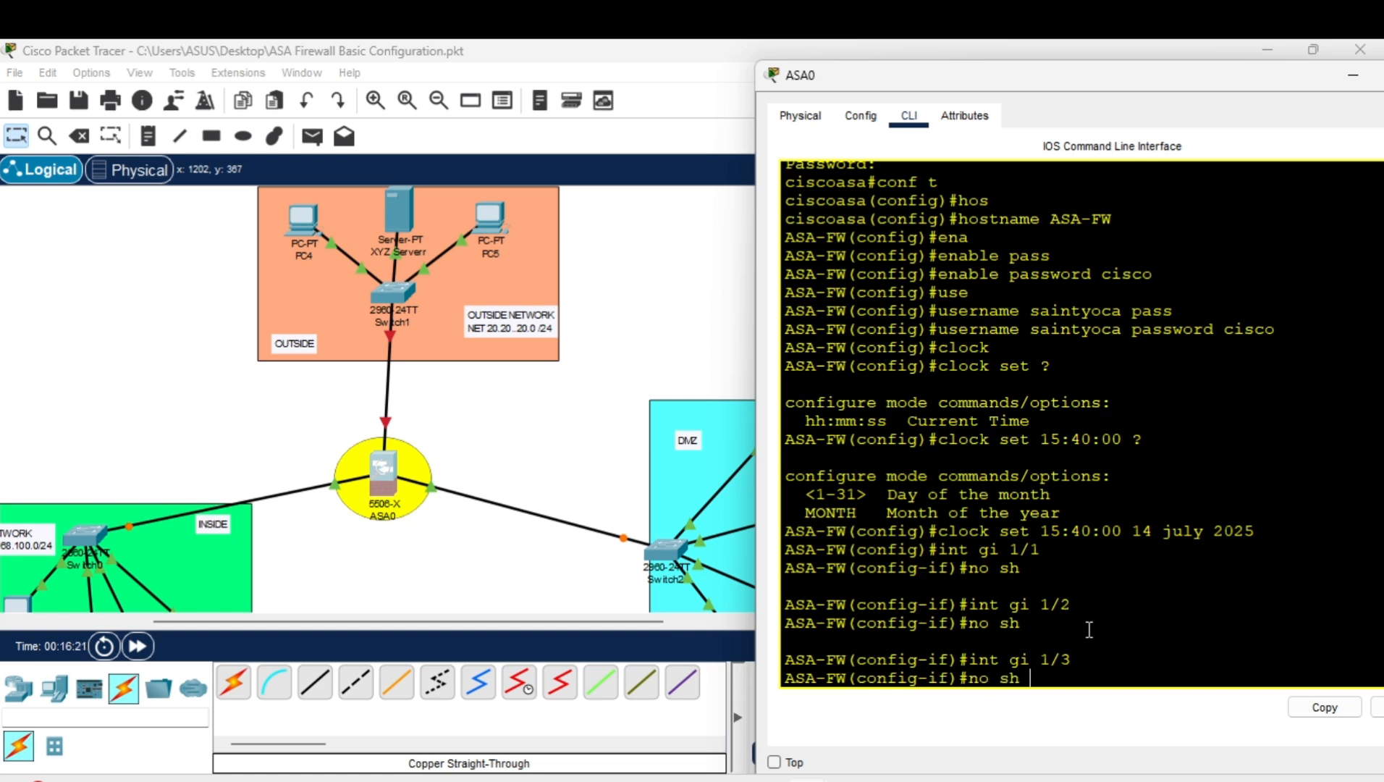
pyautogui.press('Return')
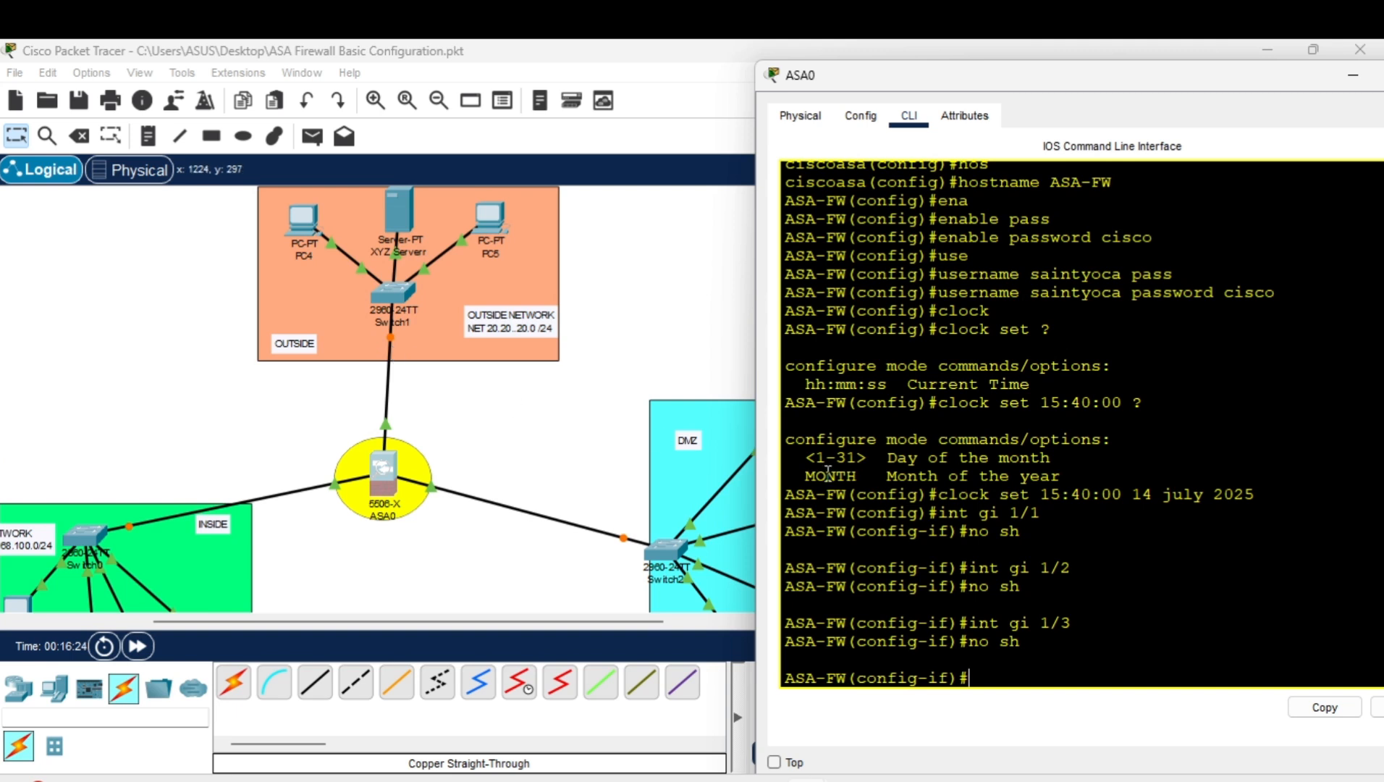
# Bring the topology to the front and scroll around to check ASA0's three network links.
pyautogui.scroll(-1, 1008, 552)
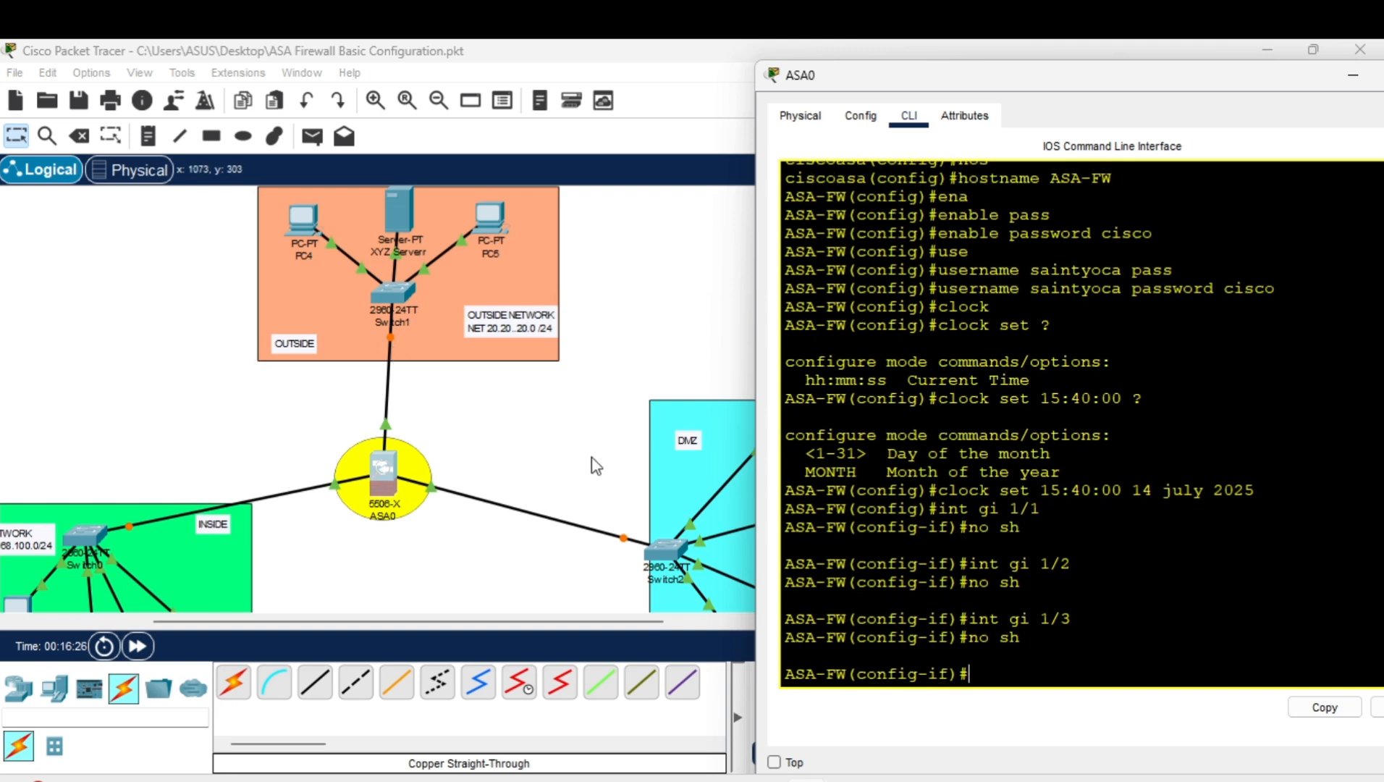
pyautogui.hscroll(2, 543, 456)
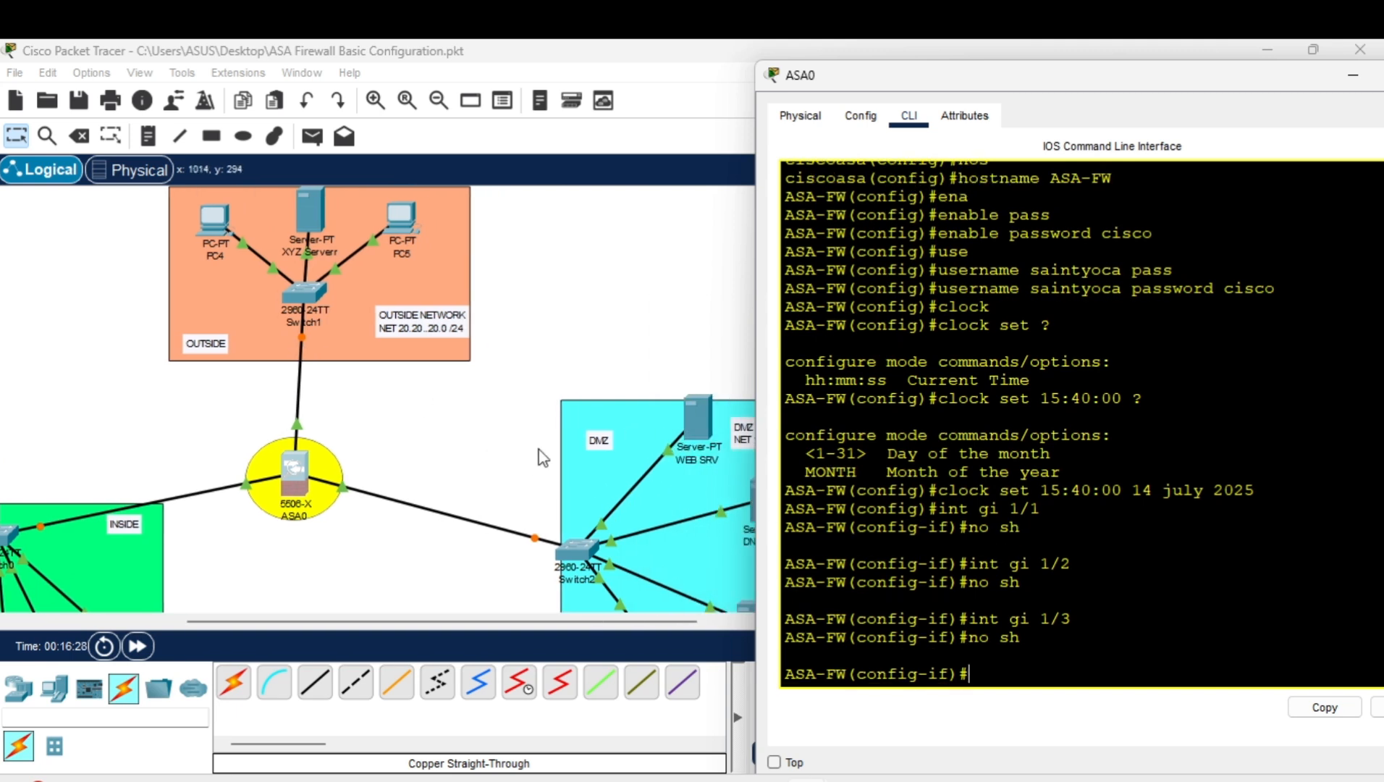
pyautogui.hscroll(3, 542, 456)
pyautogui.hscroll(-10, 542, 456)
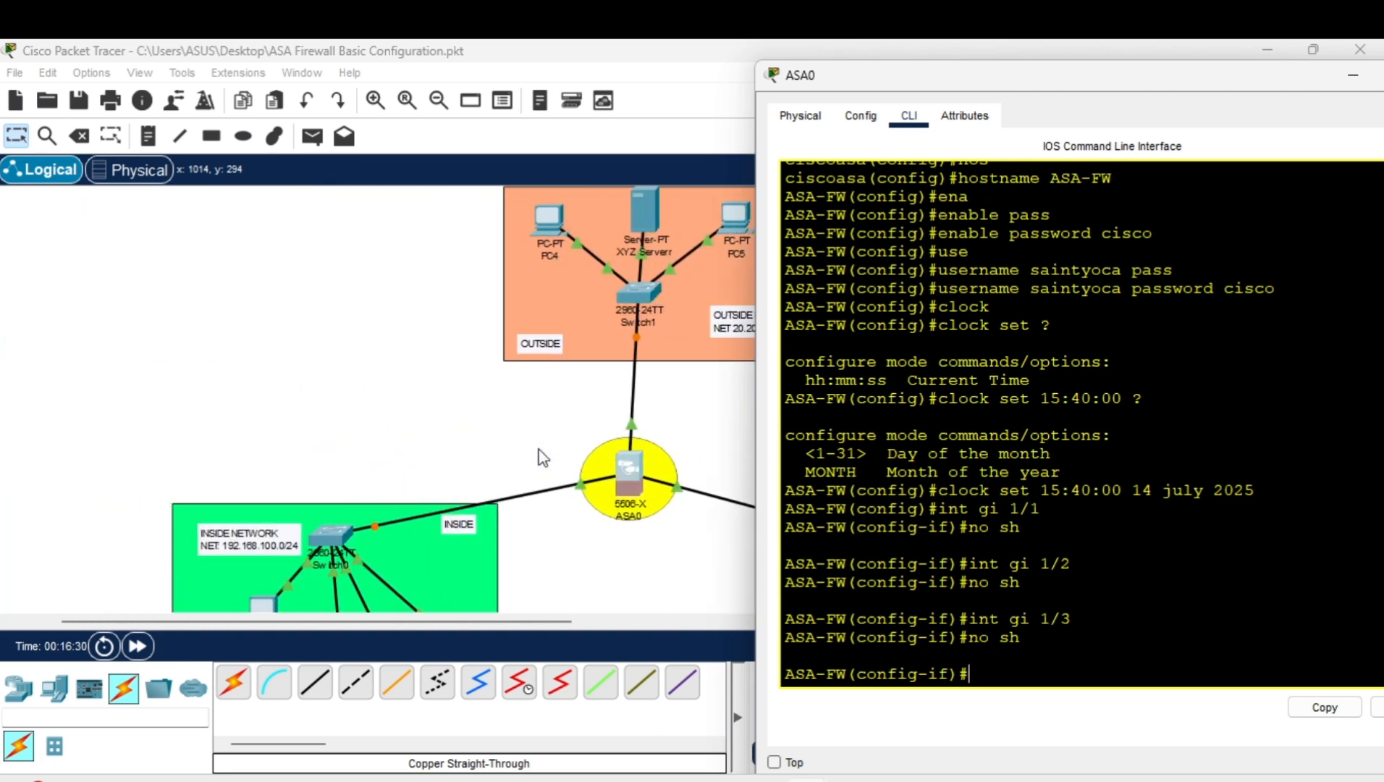
pyautogui.scroll(-3, 576, 463)
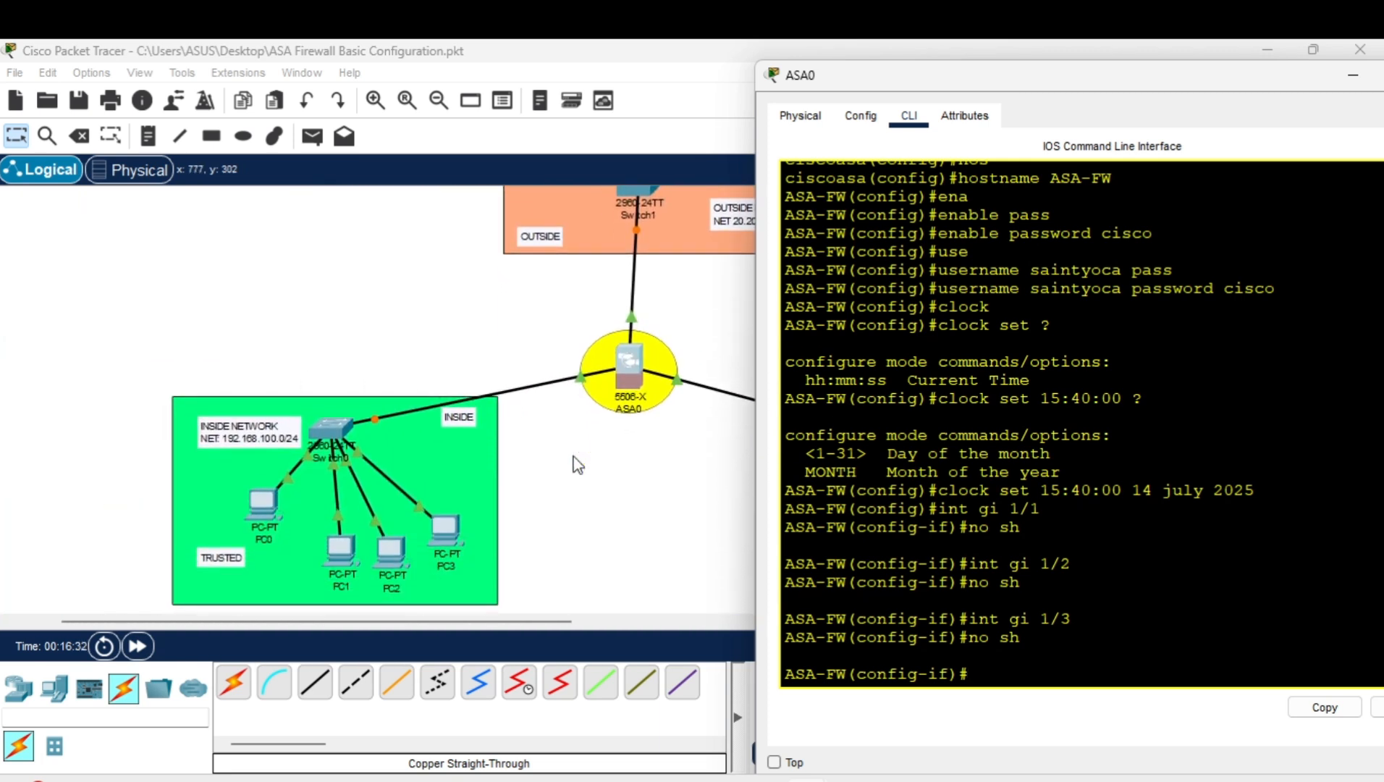
pyautogui.hscroll(15, 379, 520)
pyautogui.click(380, 519)
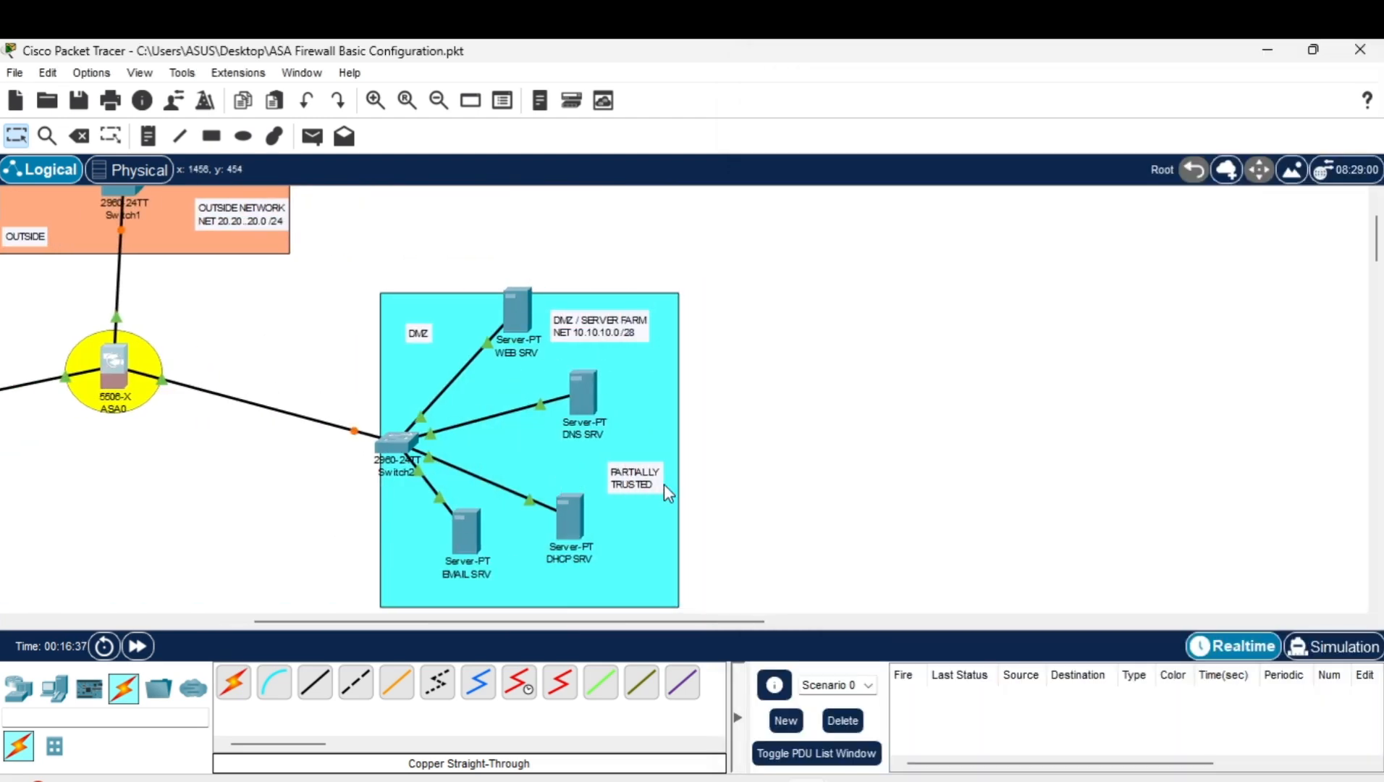
pyautogui.scroll(1, 548, 394)
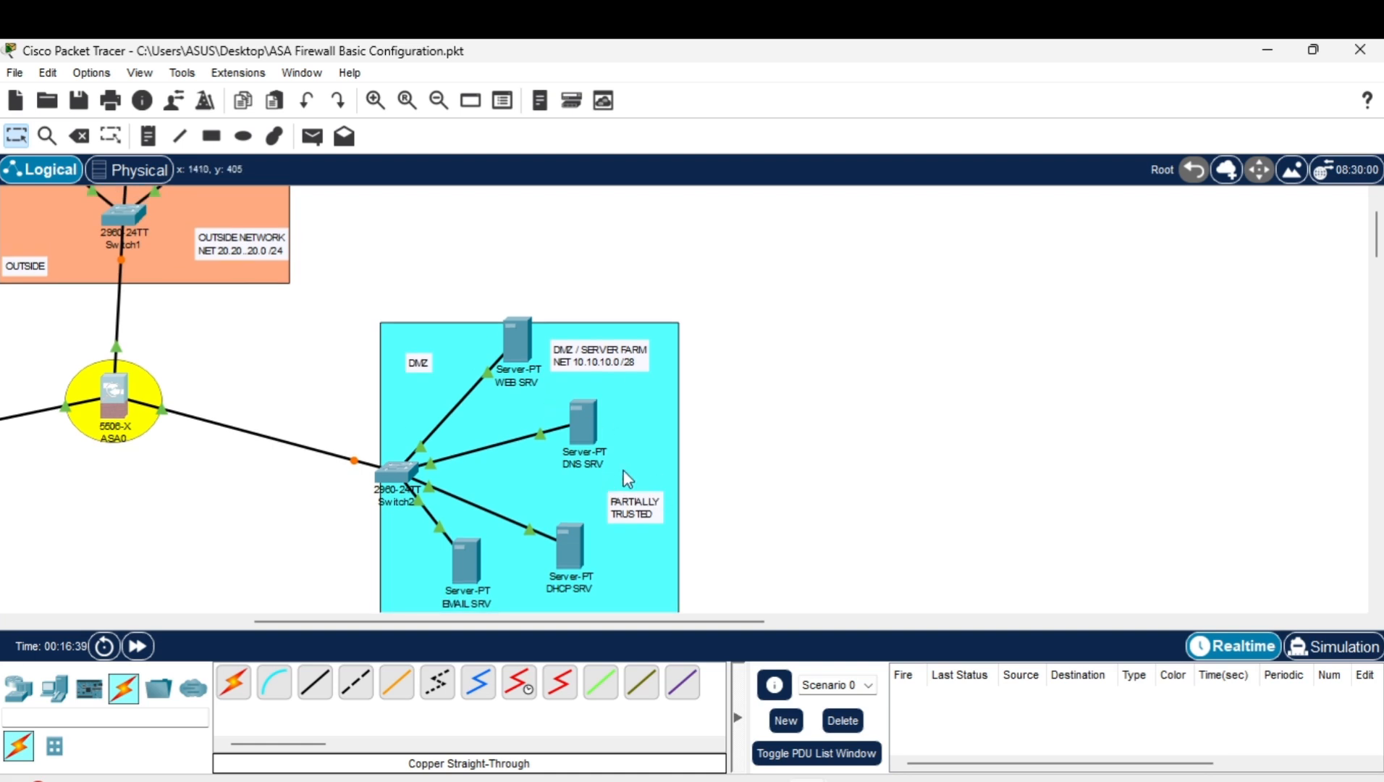
pyautogui.scroll(2, 590, 397)
pyautogui.hscroll(-6, 381, 319)
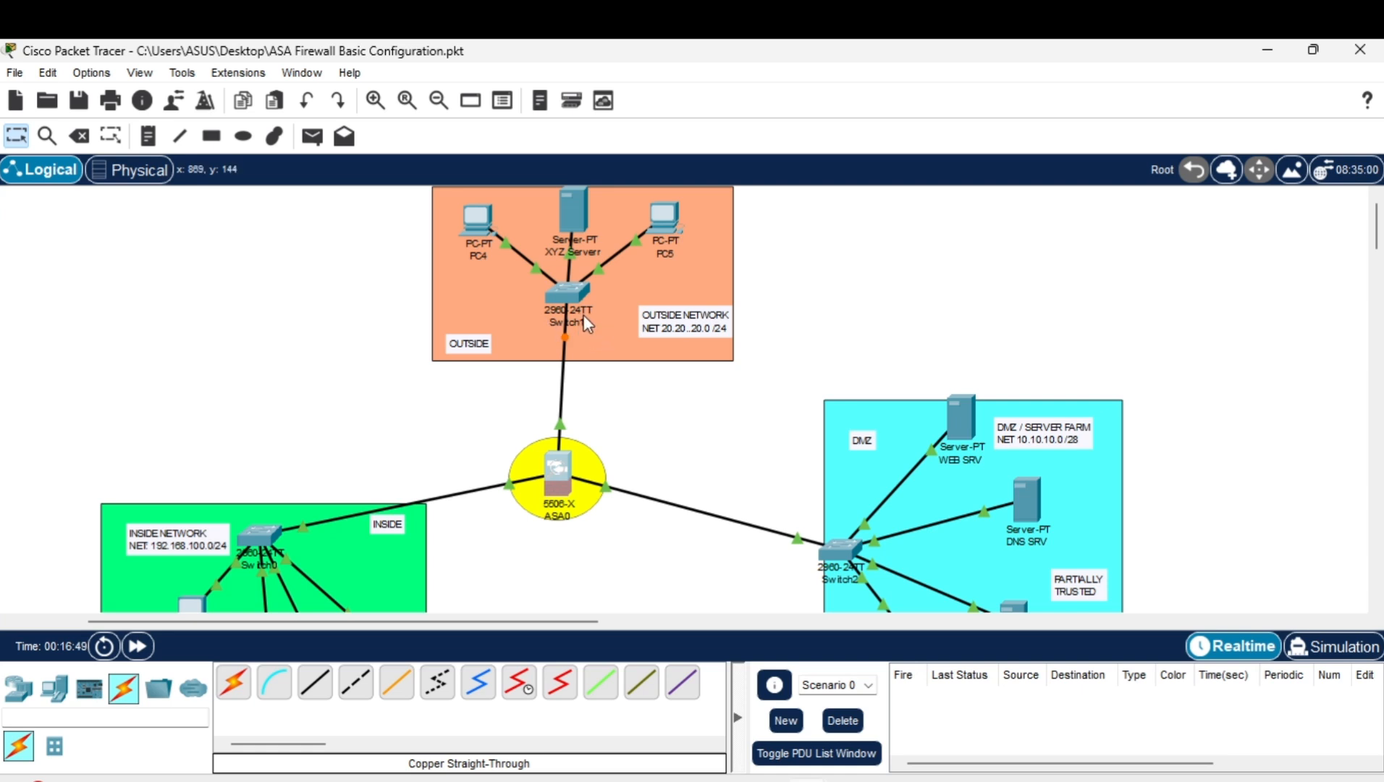
# Reopen ASA0's CLI, glance at the Notepad task list, and type int gi 1/1.
pyautogui.click(556, 464)
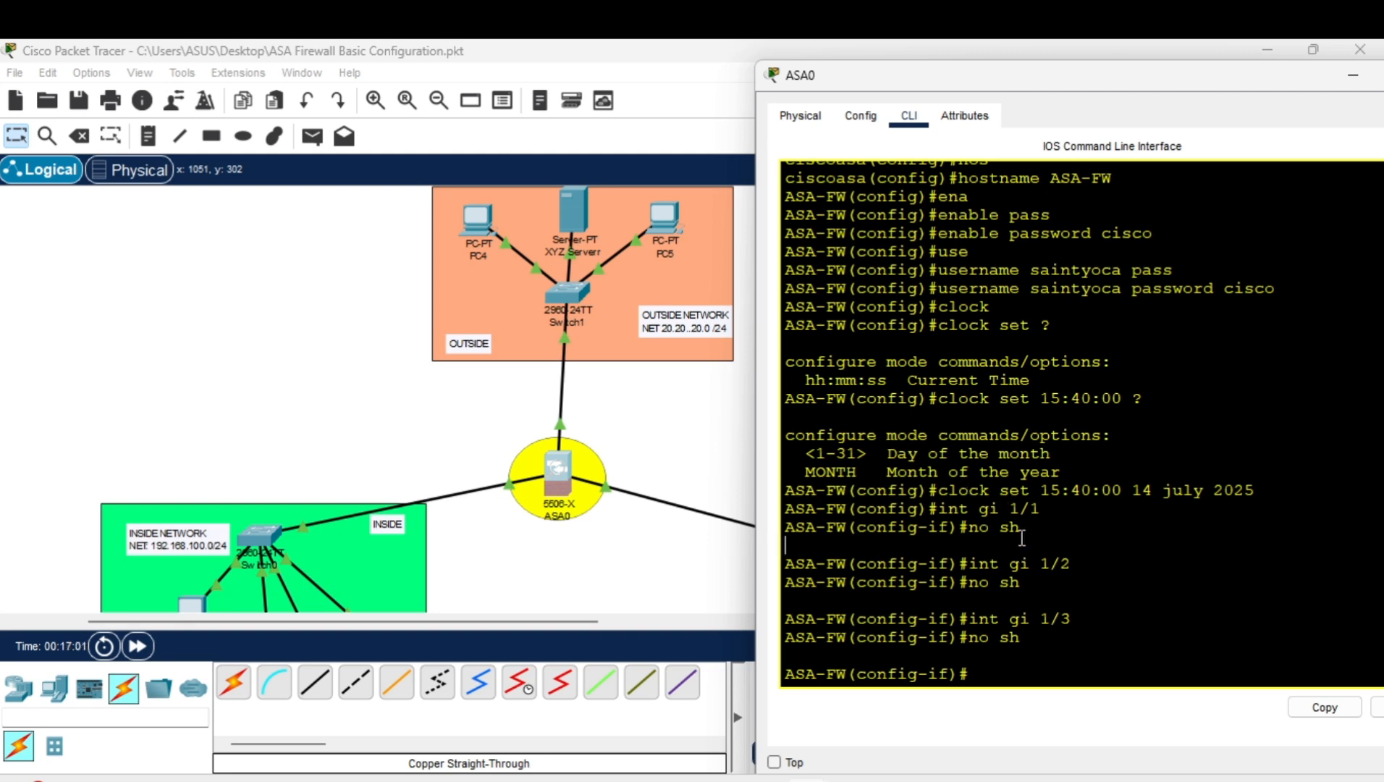
pyautogui.scroll(1, 1042, 570)
pyautogui.scroll(-1, 1027, 586)
pyautogui.press('Return')
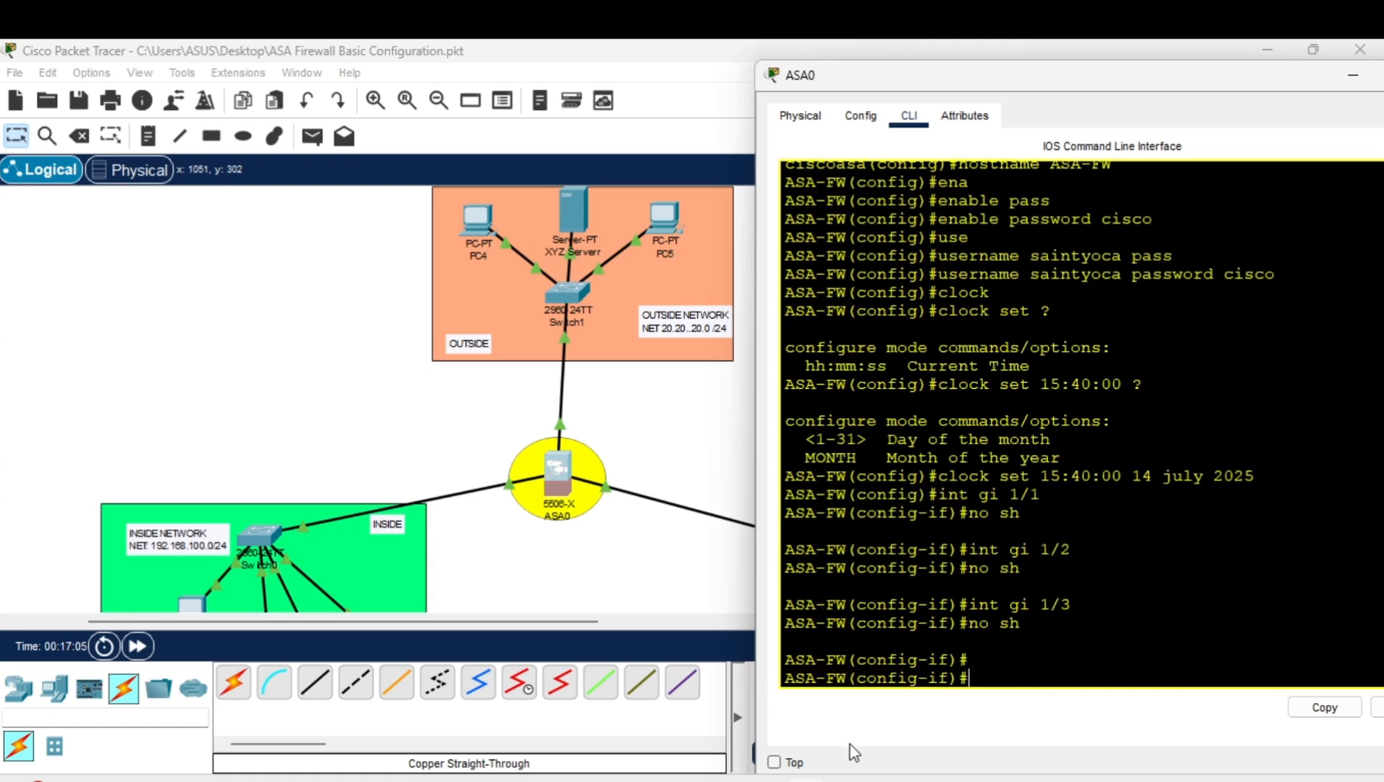
pyautogui.click(853, 780)
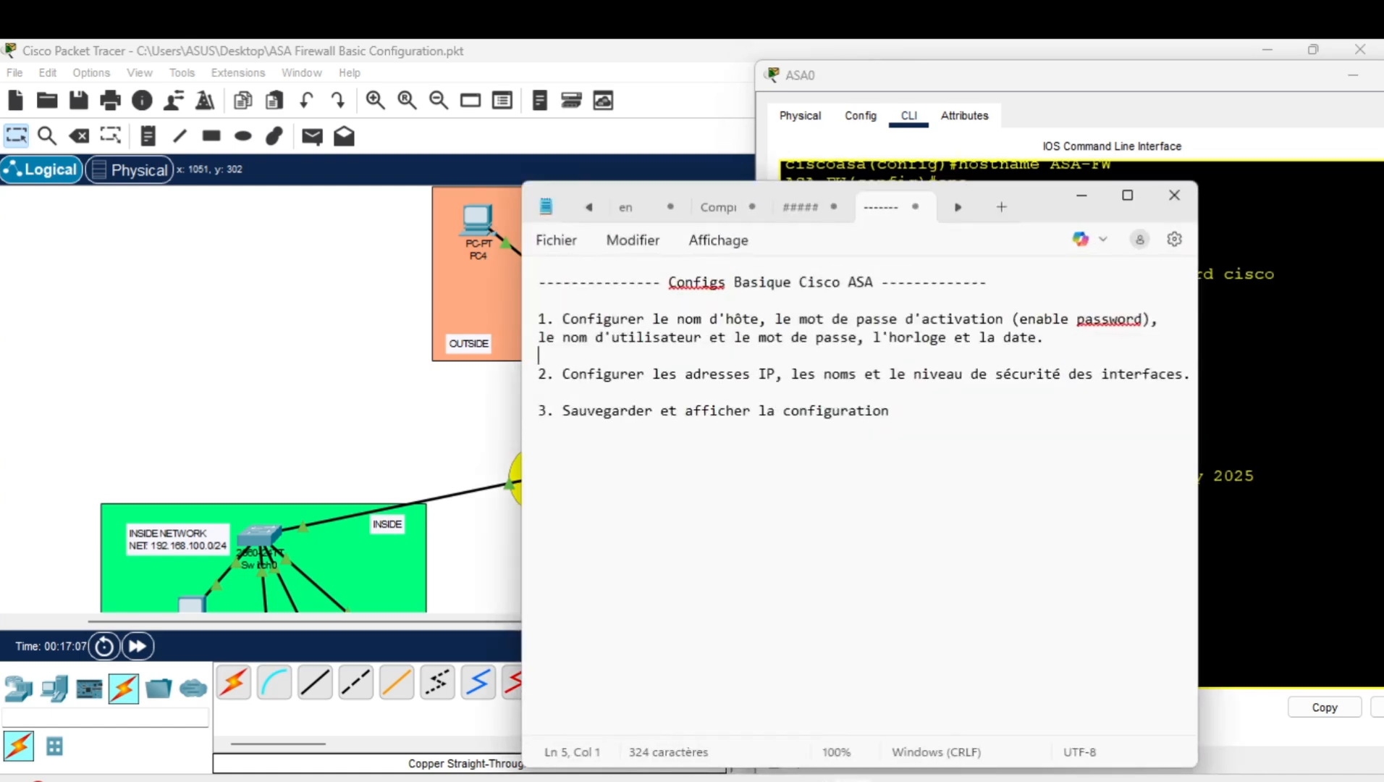
pyautogui.click(853, 780)
pyautogui.write('int')
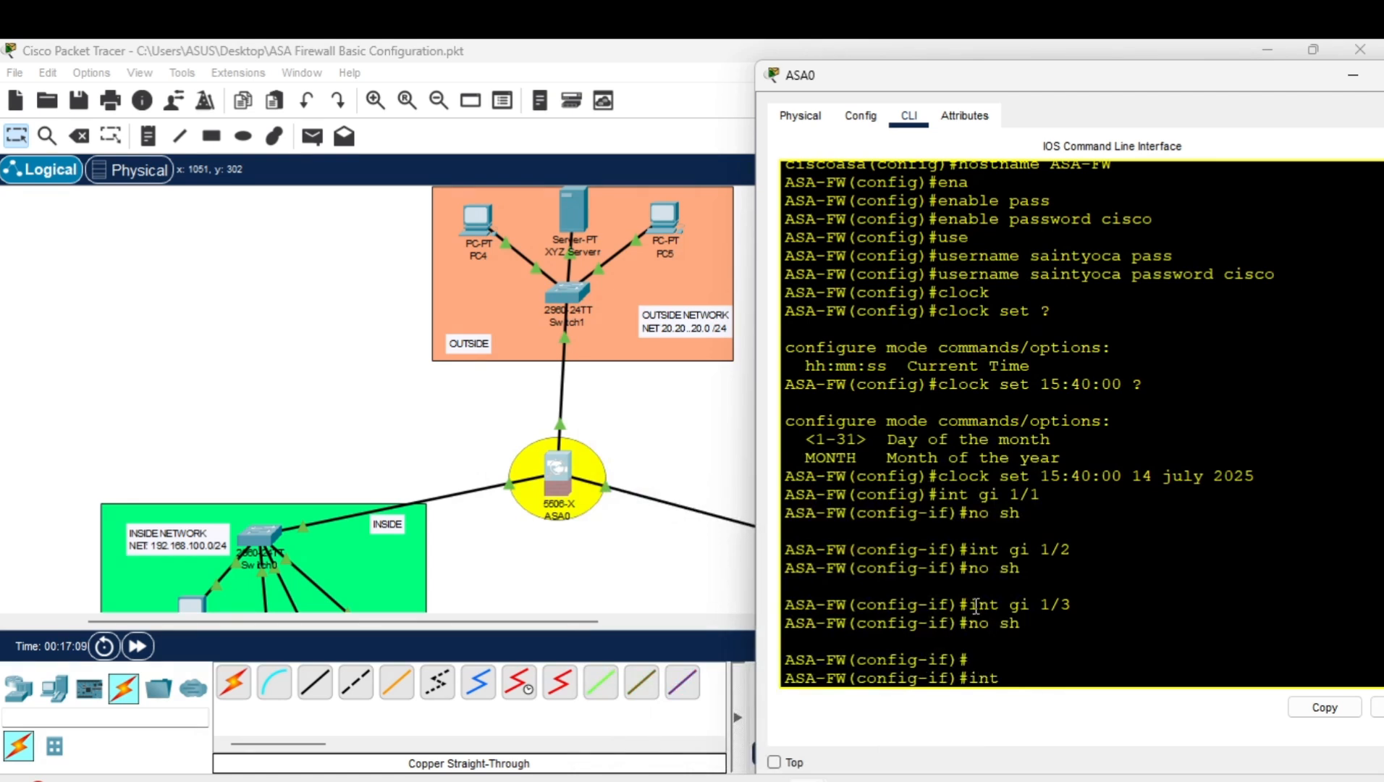
pyautogui.write(' gi')
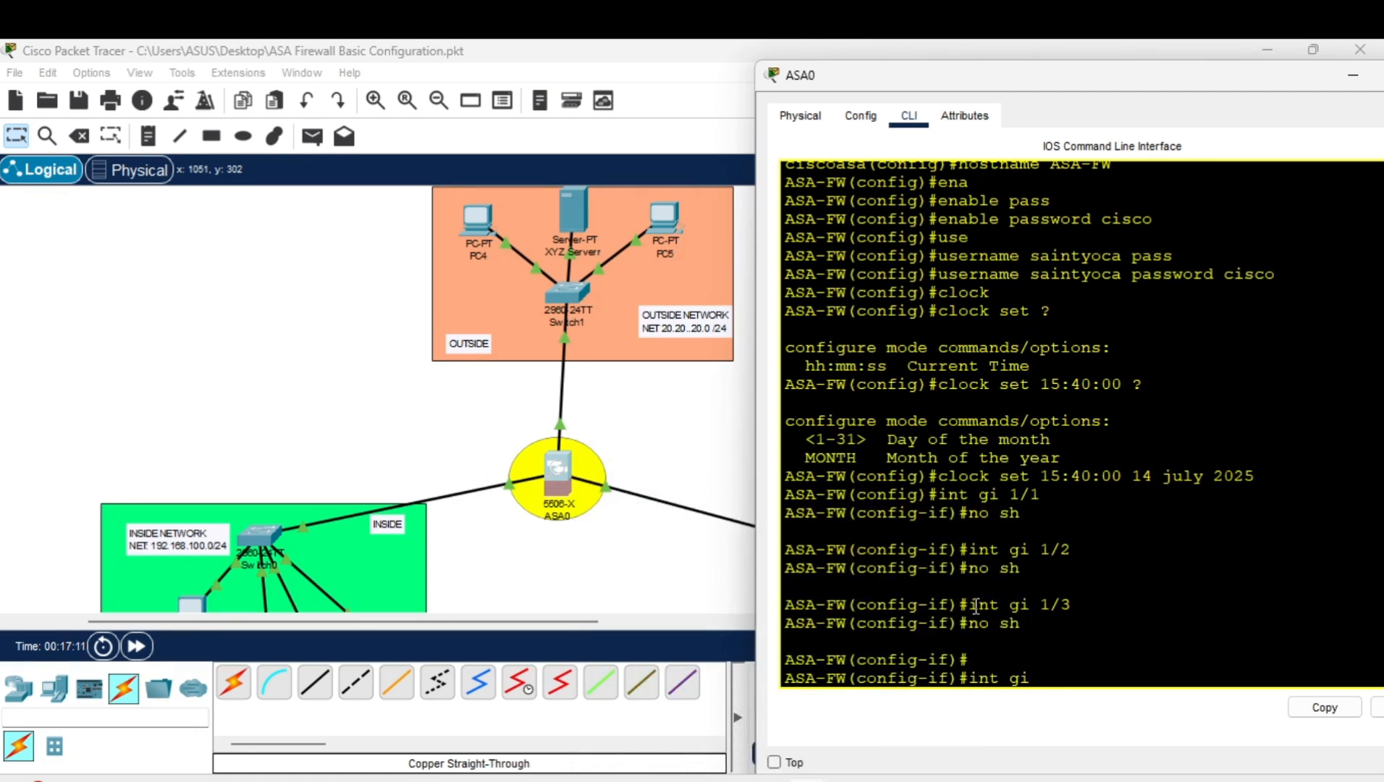
pyautogui.write(' 1/1')
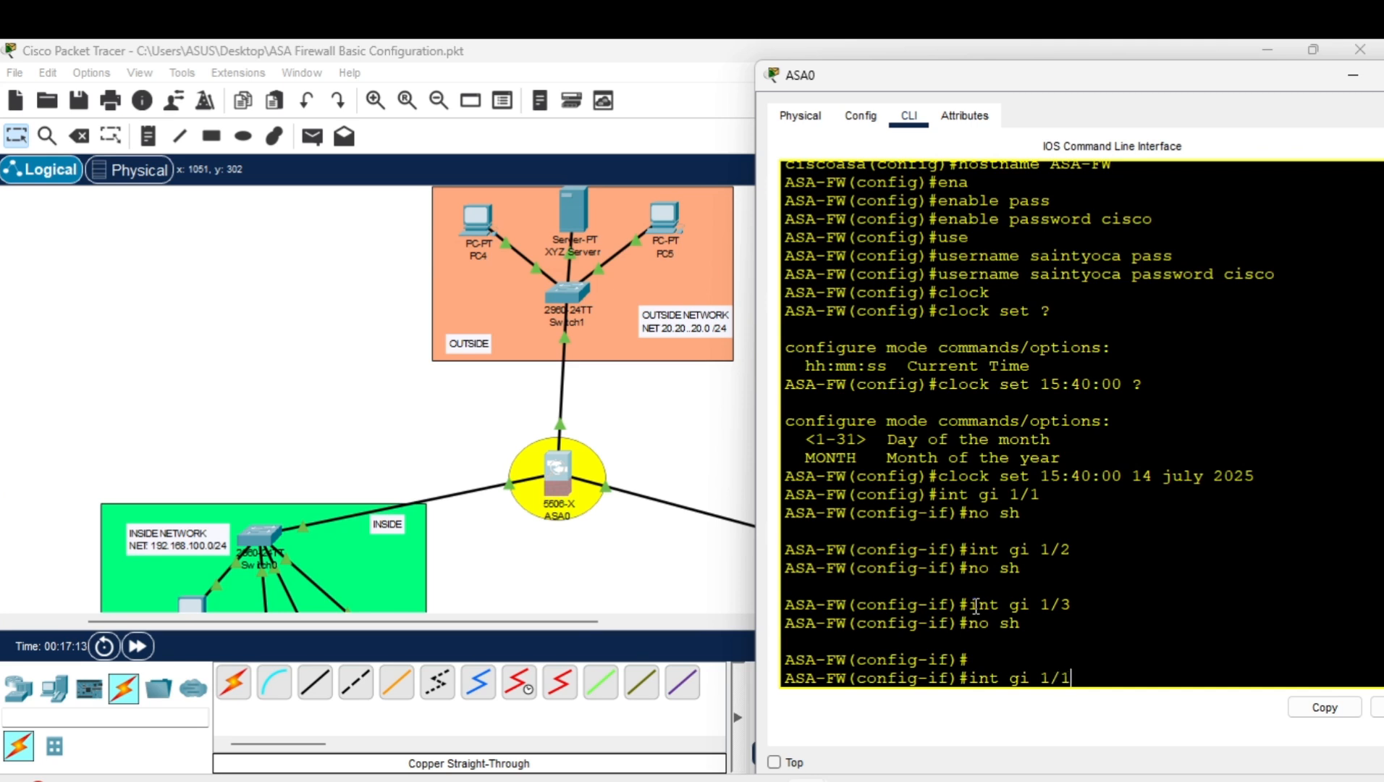
# Address gi 1/1 as 192.168.100.1 255.255.255.0 and begin the nameif command.
pyautogui.press('Return')
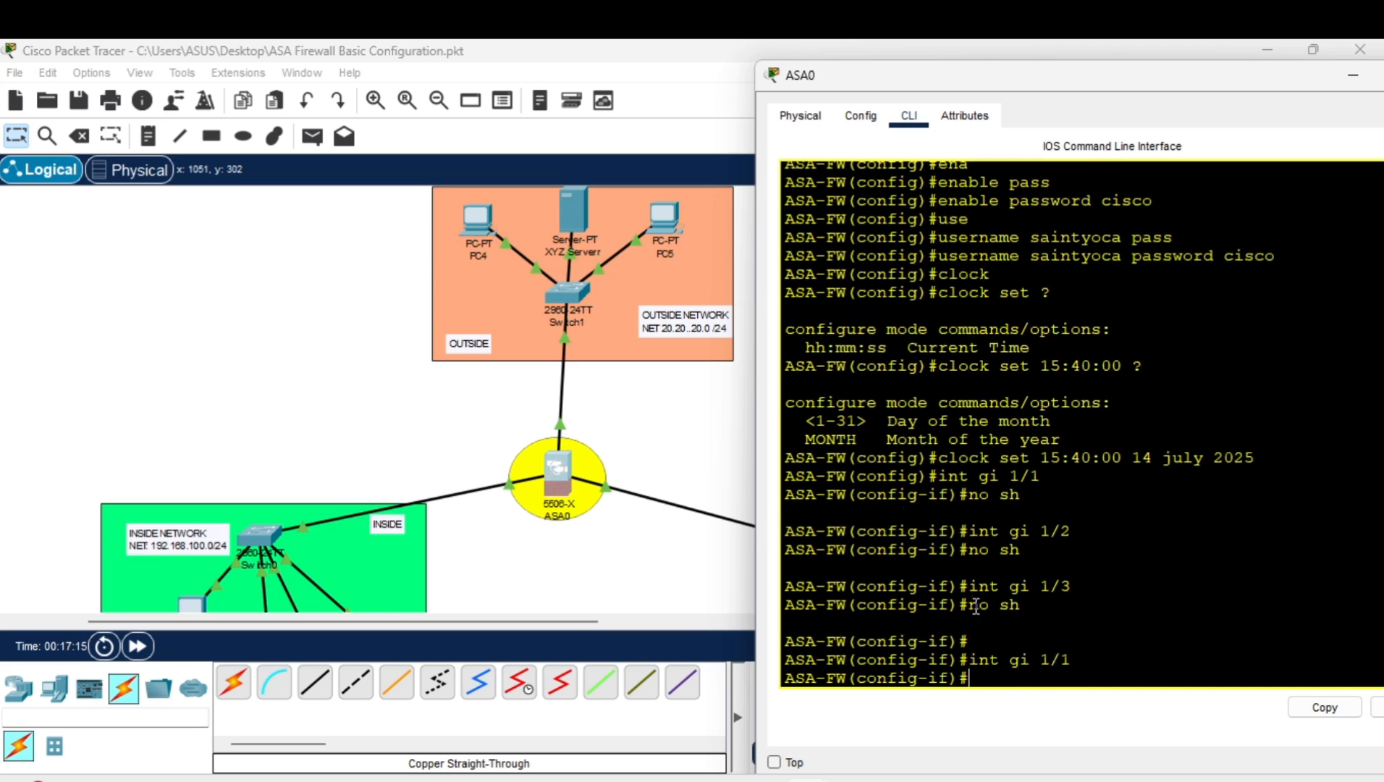
pyautogui.write('ip add')
pyautogui.press('Tab')
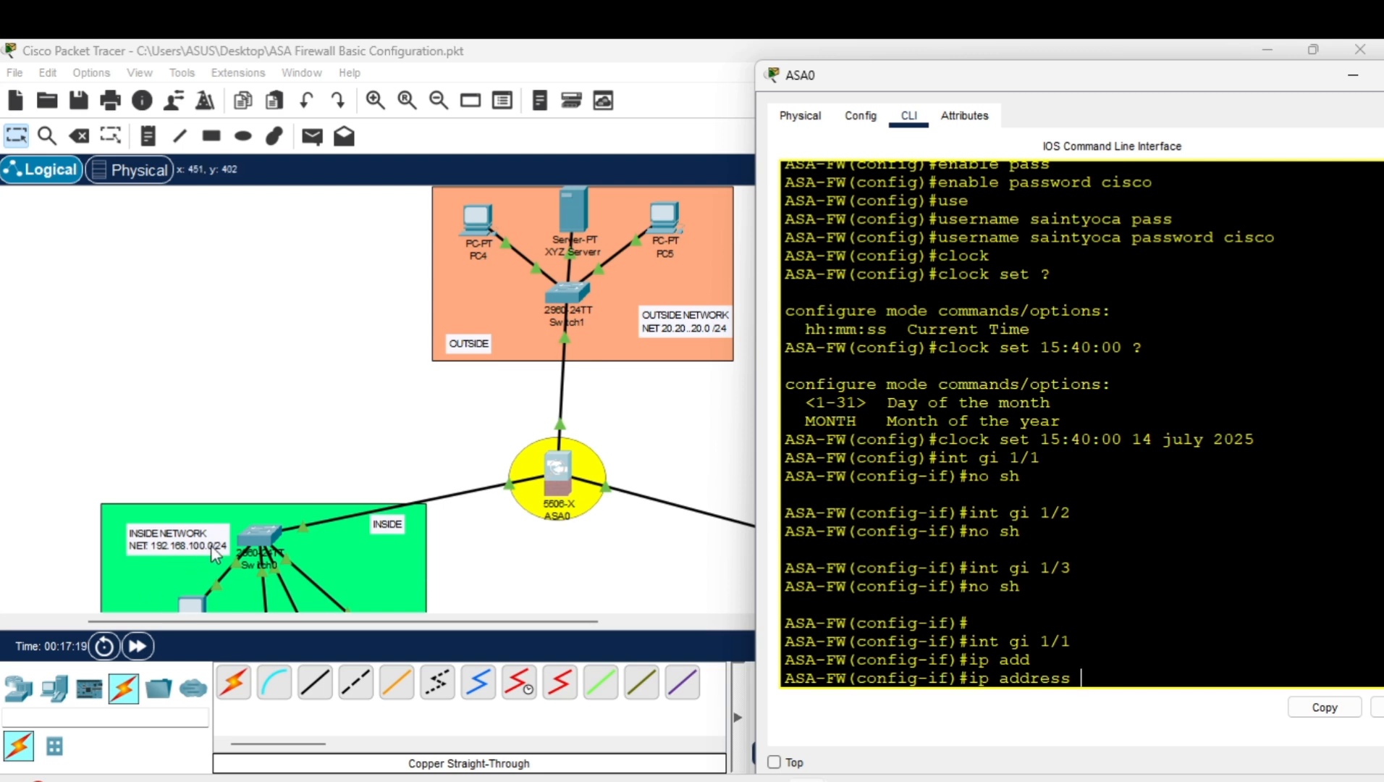
pyautogui.write('192')
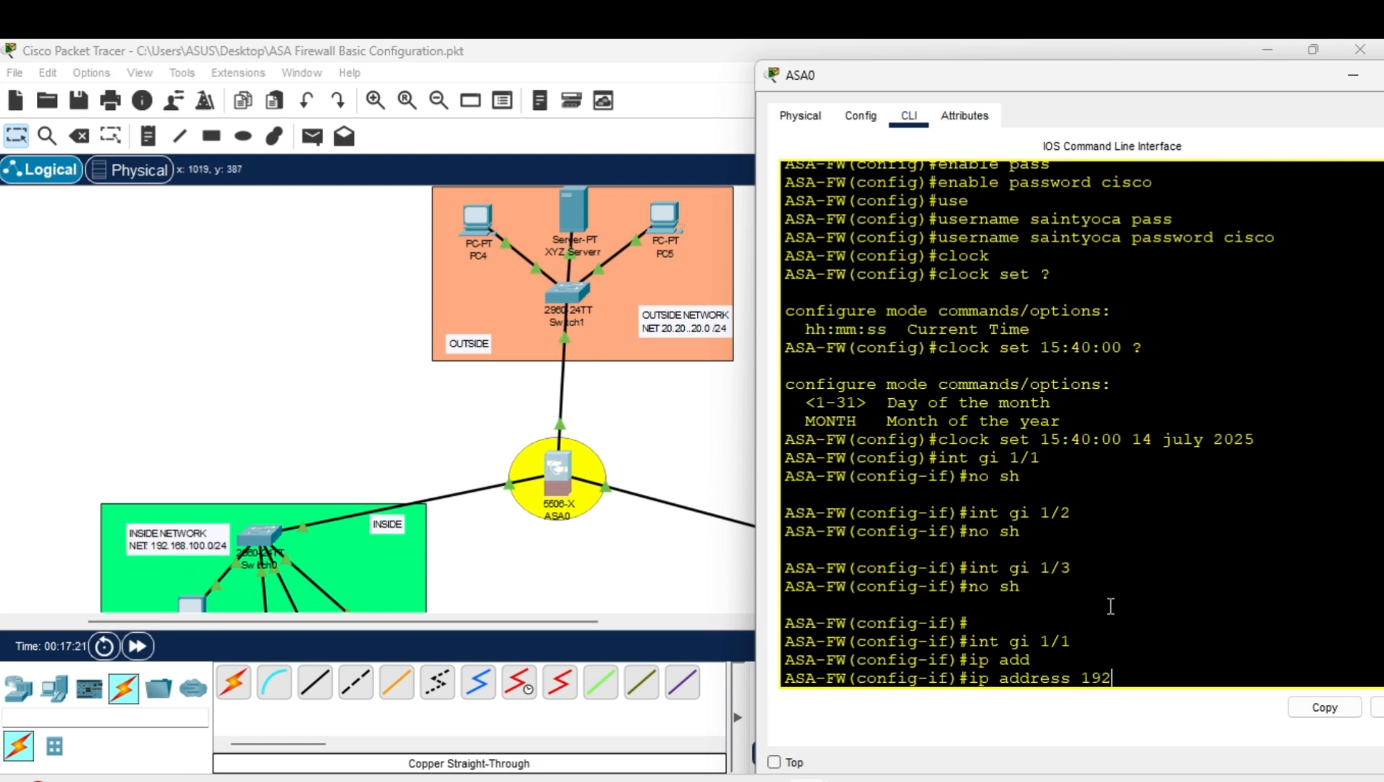
pyautogui.write('.168')
pyautogui.write('.100.1 255.')
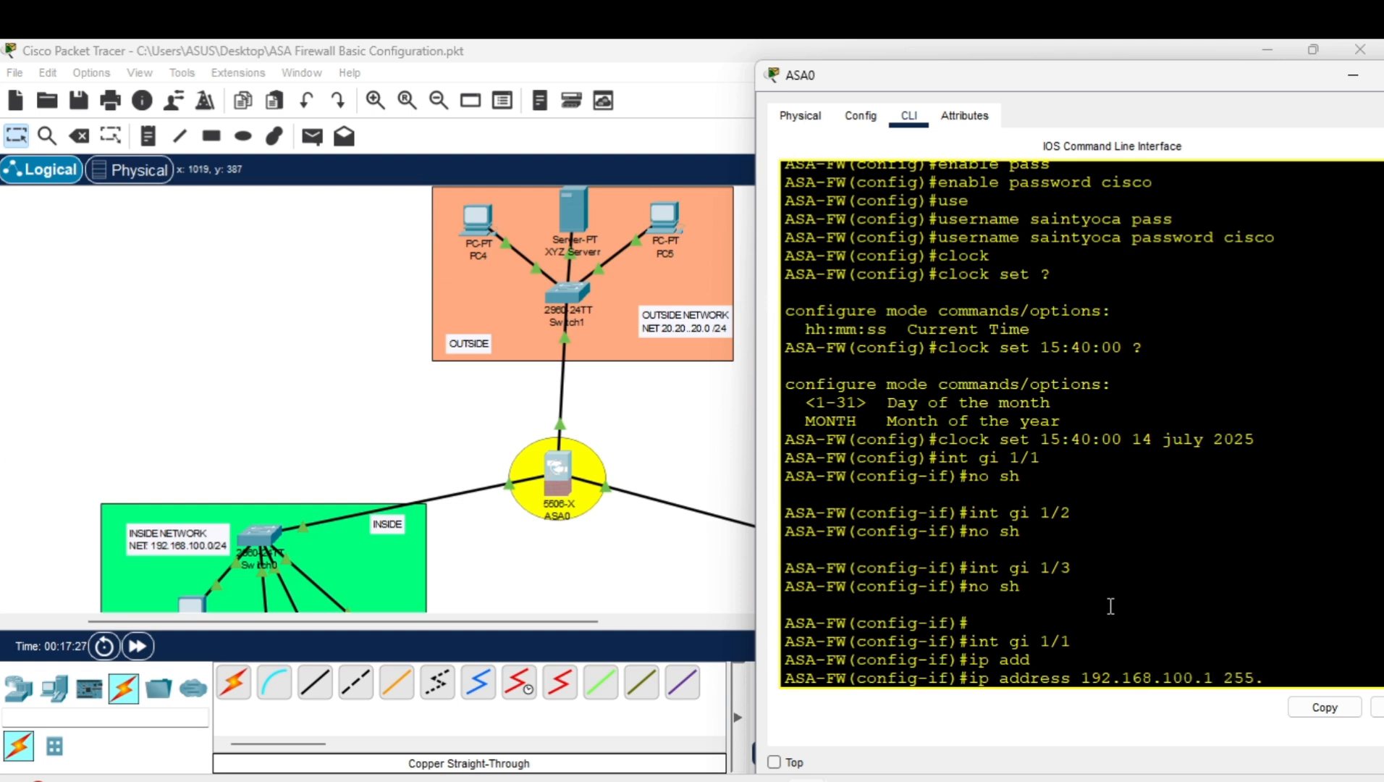
pyautogui.write('255.255.0')
pyautogui.press('Return')
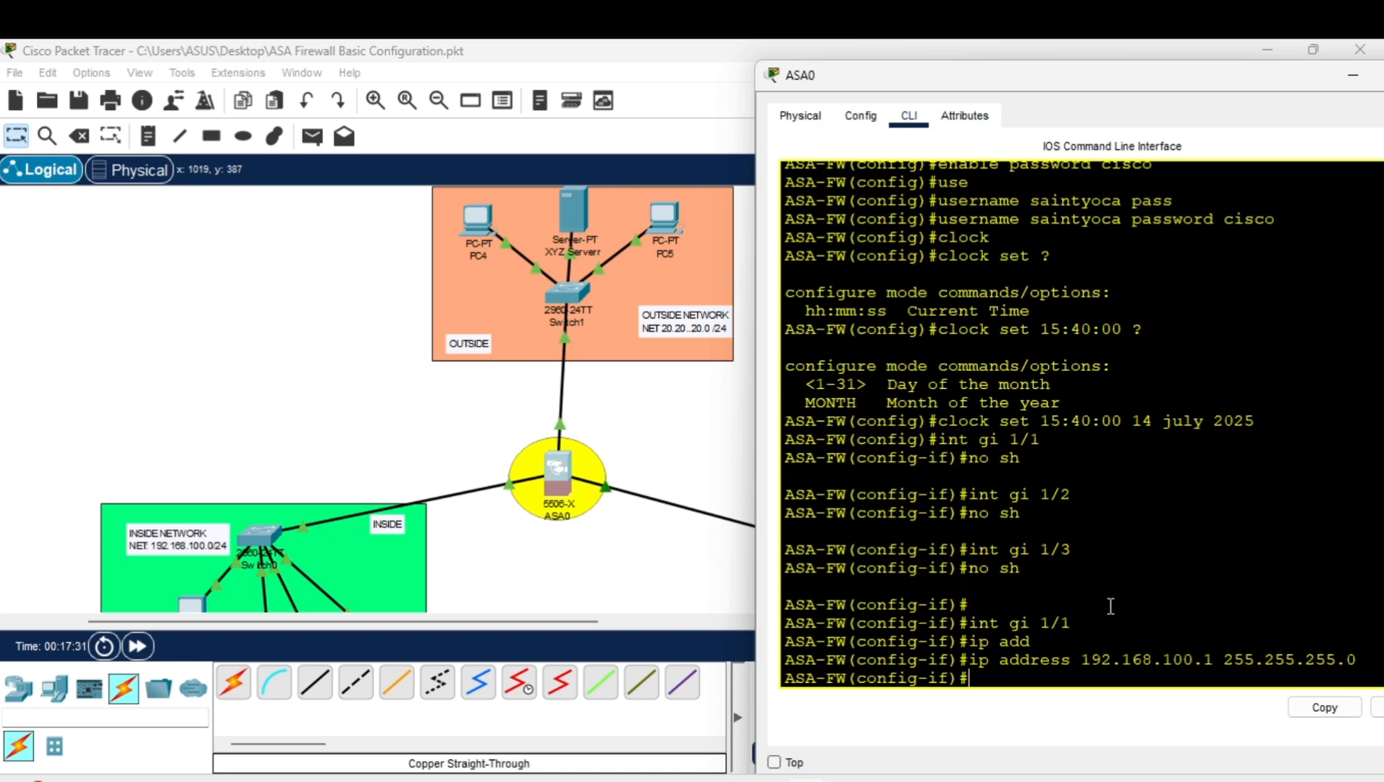
pyautogui.moveTo(1026, 76); pyautogui.dragTo(941, 79)
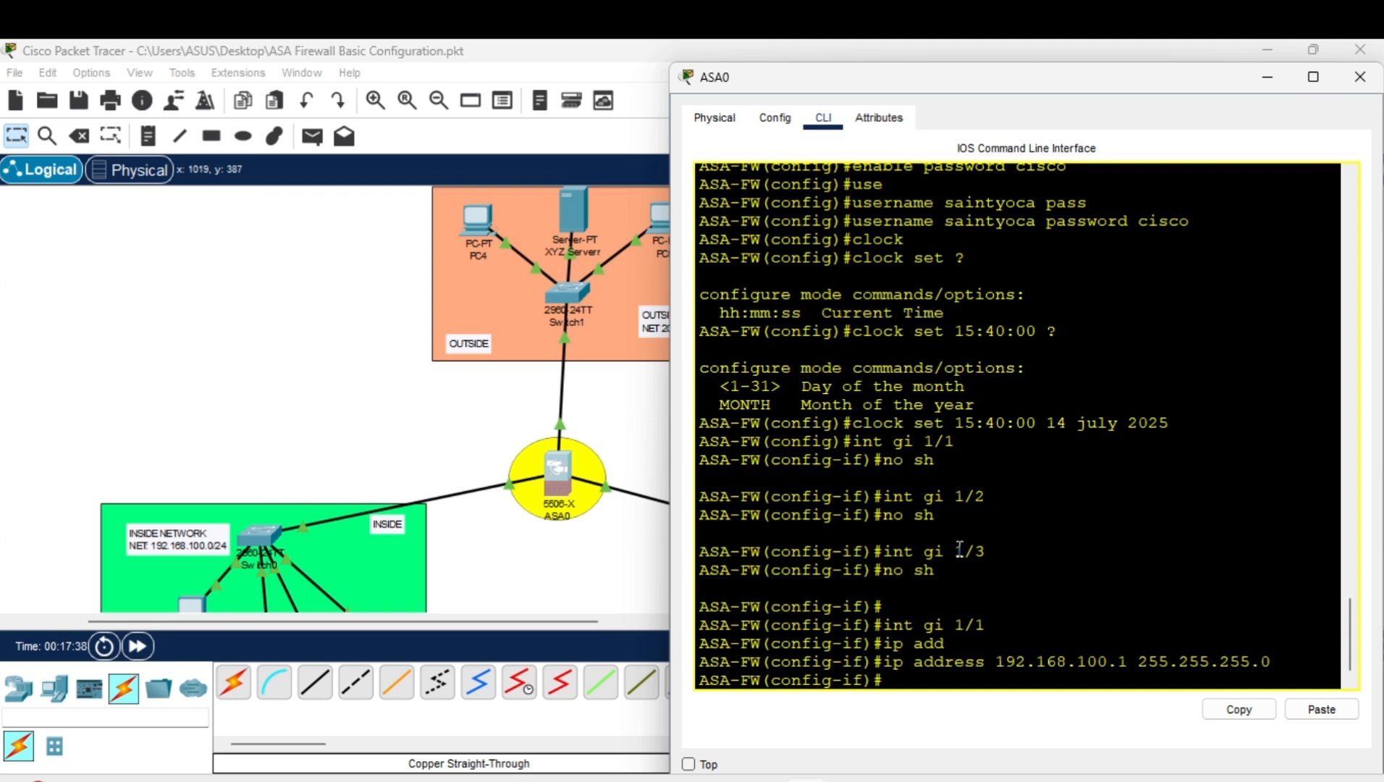
pyautogui.write('na')
pyautogui.press('Tab')
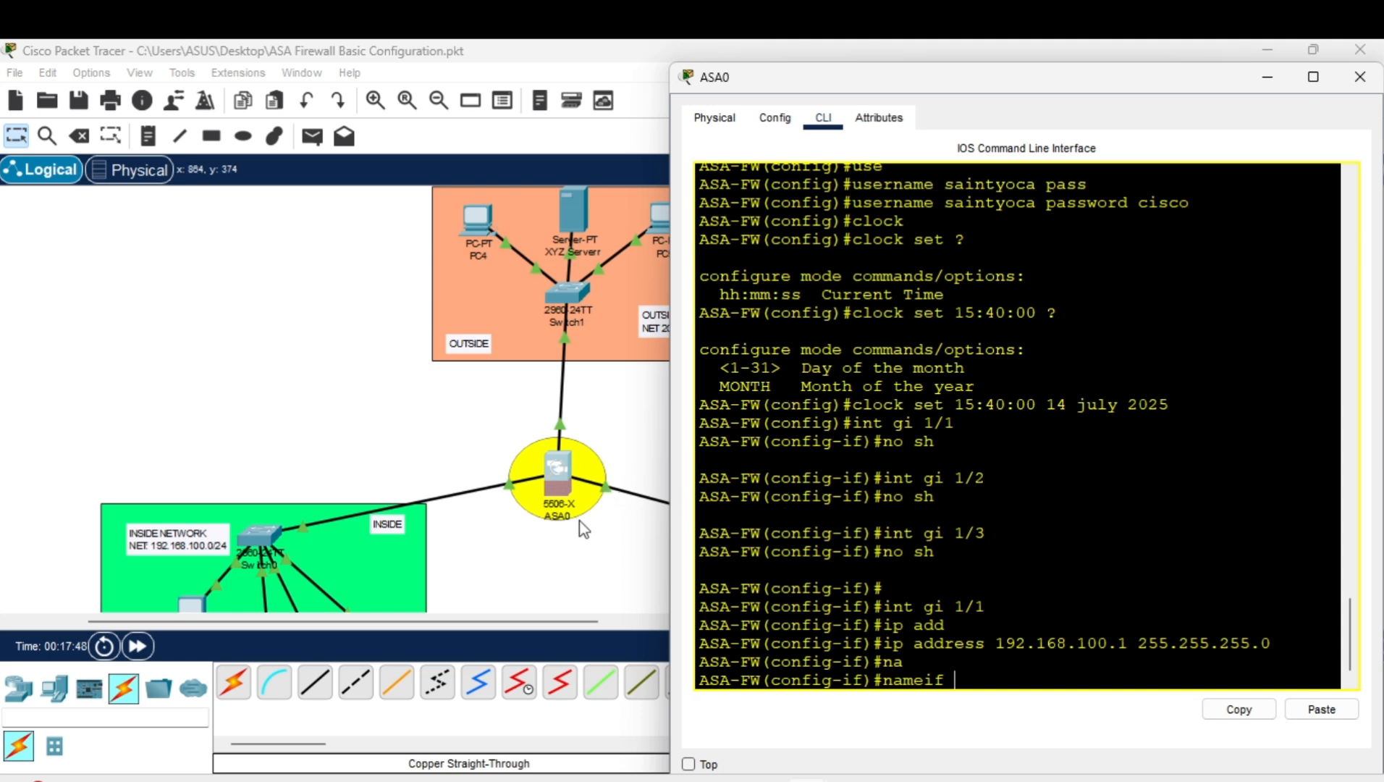
# Name interface gi 1/1 INSIDE.
pyautogui.write('INSIDE')
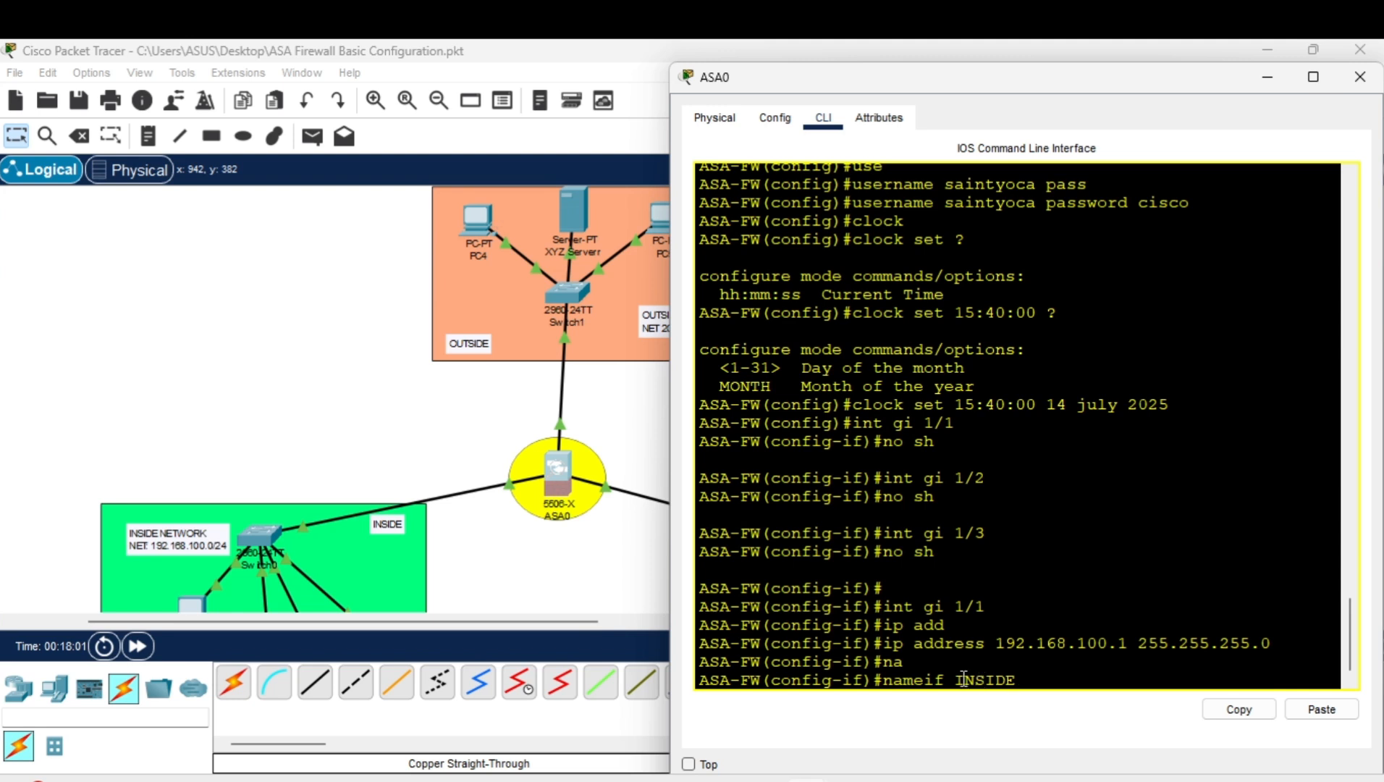
pyautogui.moveTo(954, 679); pyautogui.dragTo(1017, 679)
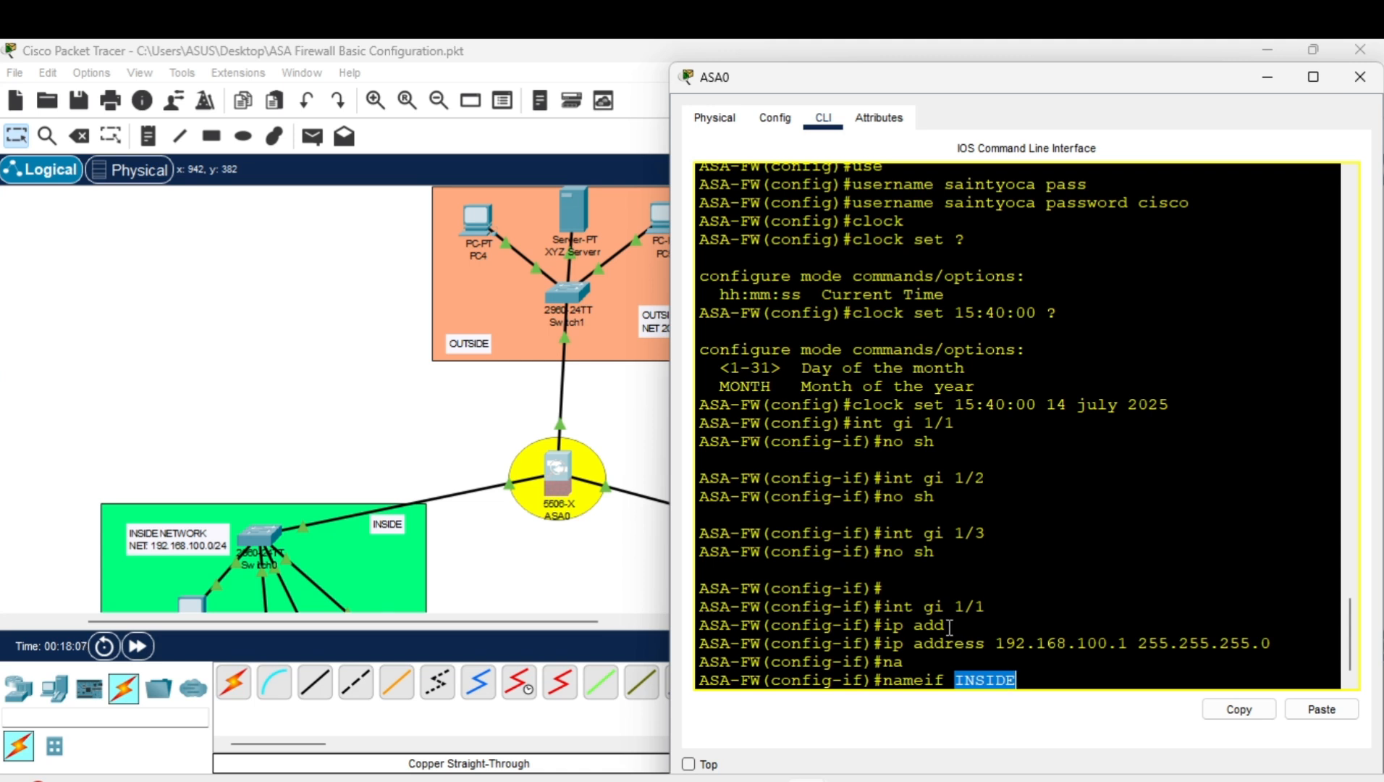
pyautogui.press('Return')
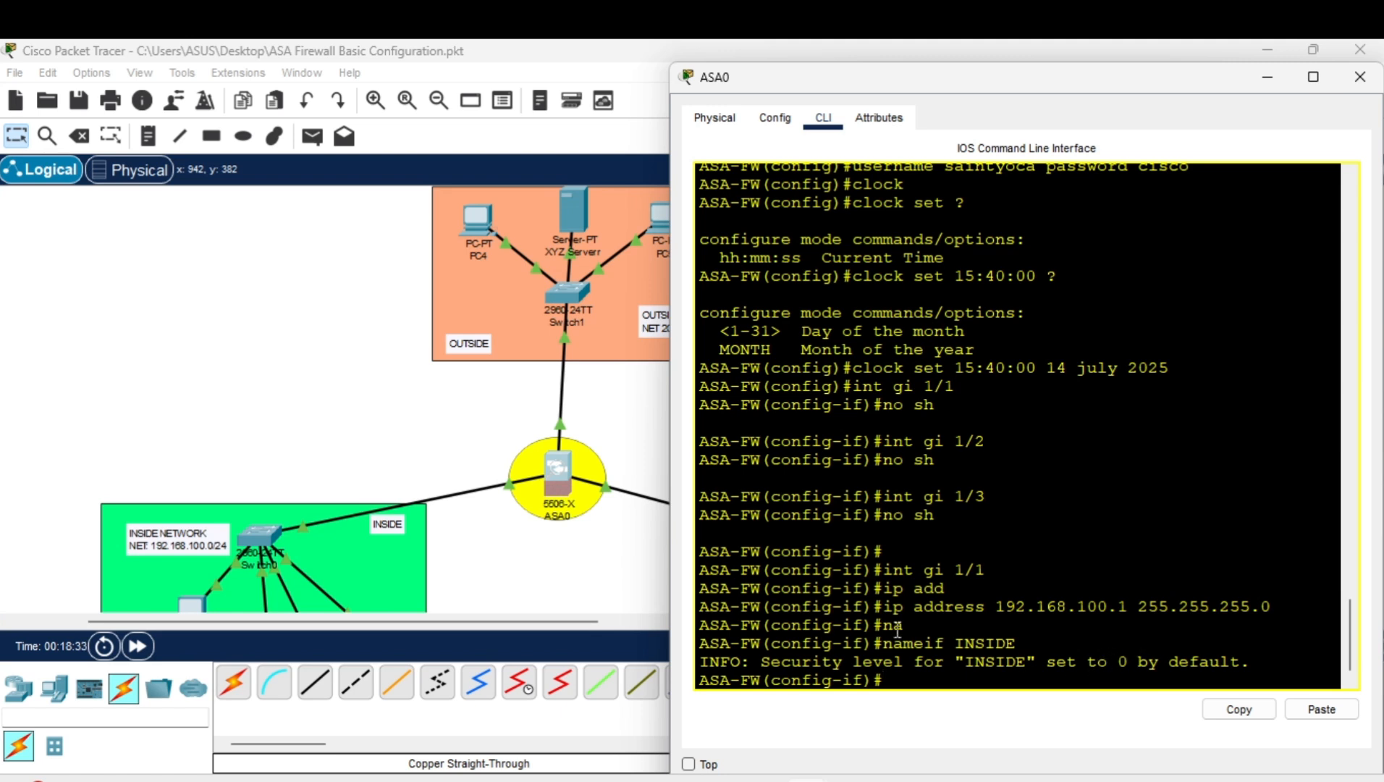
pyautogui.scroll(-2, 379, 505)
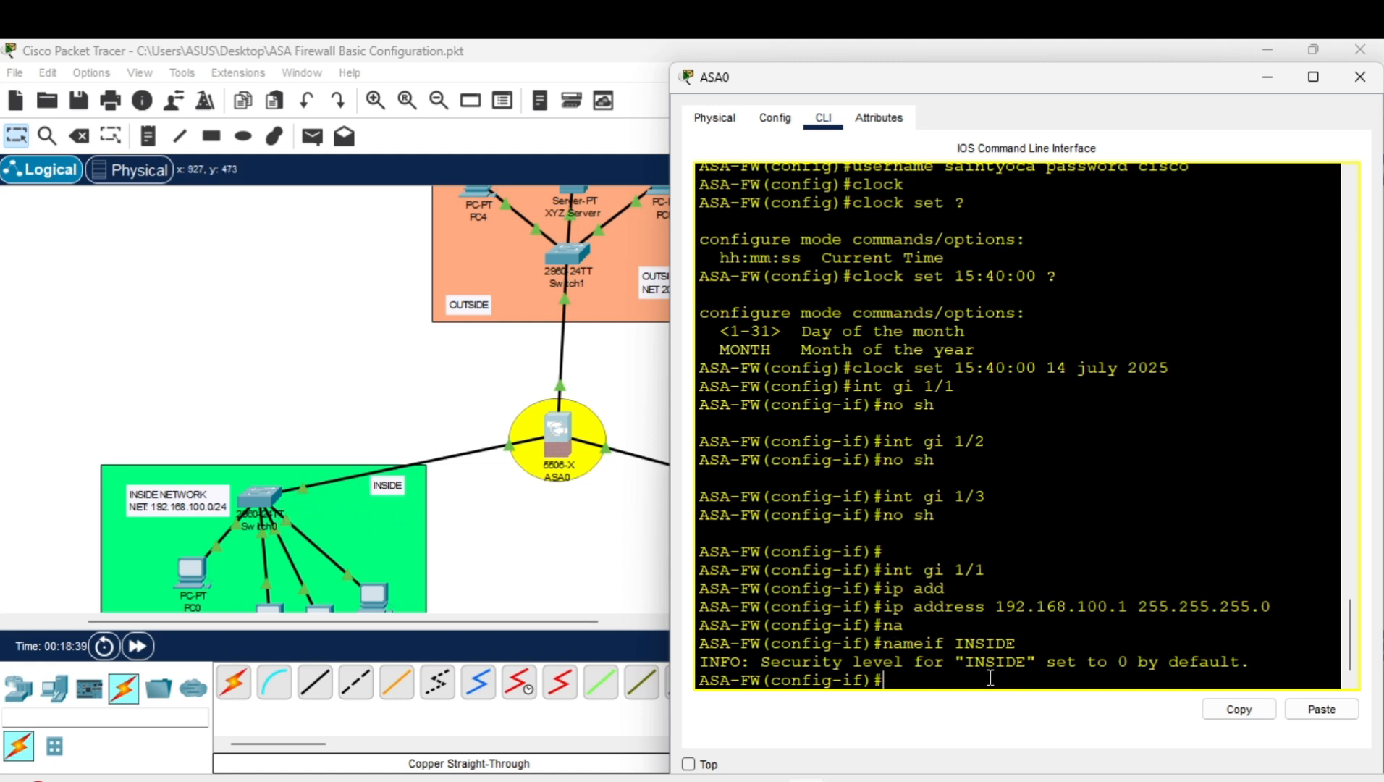
# Give the INSIDE interface security level 100.
pyautogui.write('secu')
pyautogui.press('Tab')
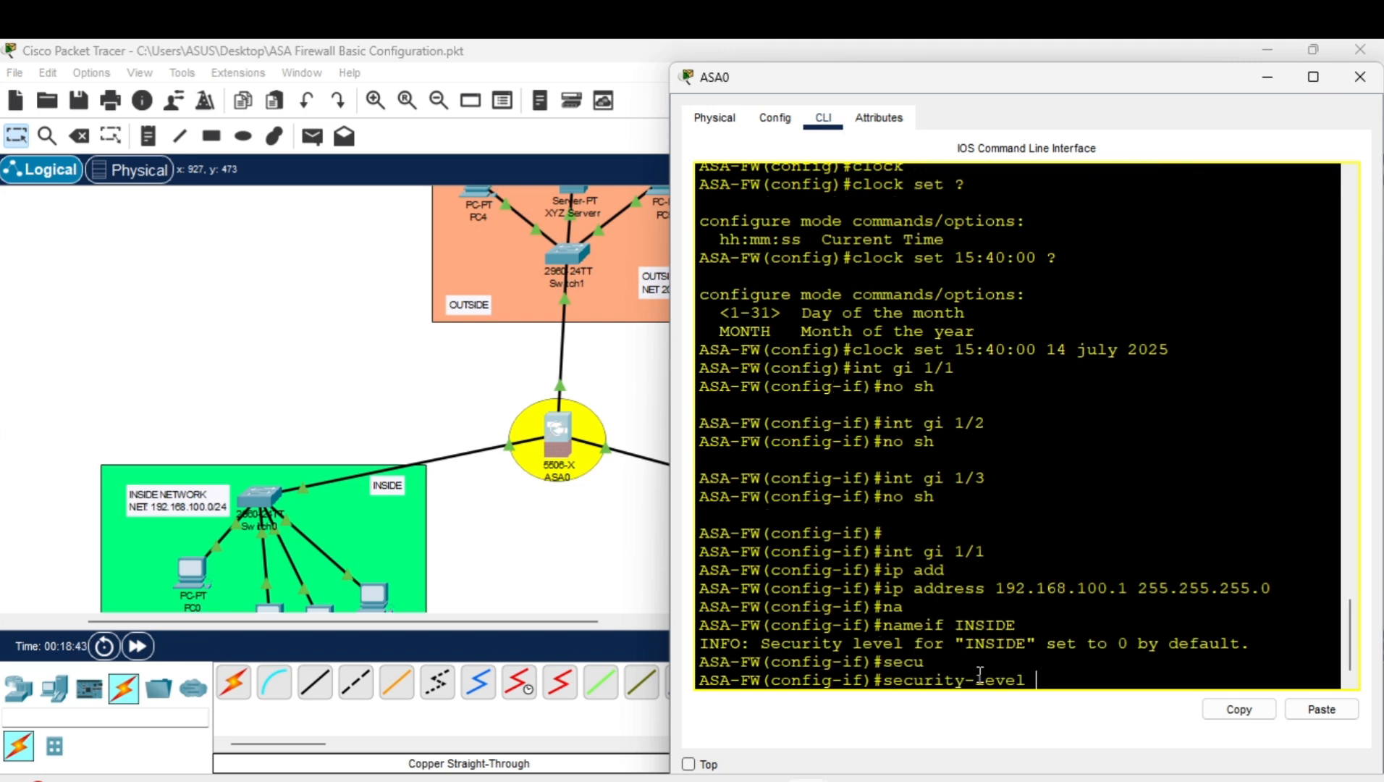
pyautogui.write('100')
pyautogui.press('Return')
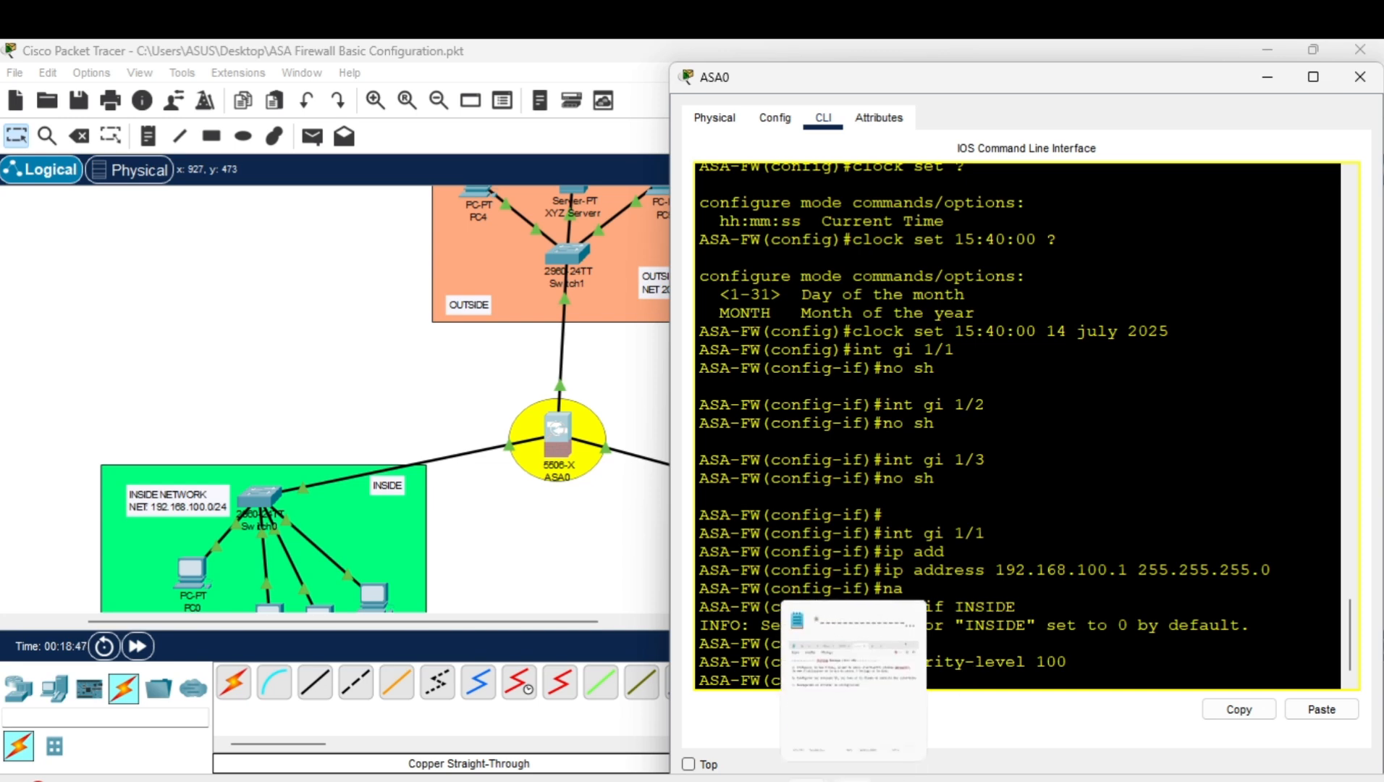
pyautogui.moveTo(854, 767)
pyautogui.moveTo(857, 682)
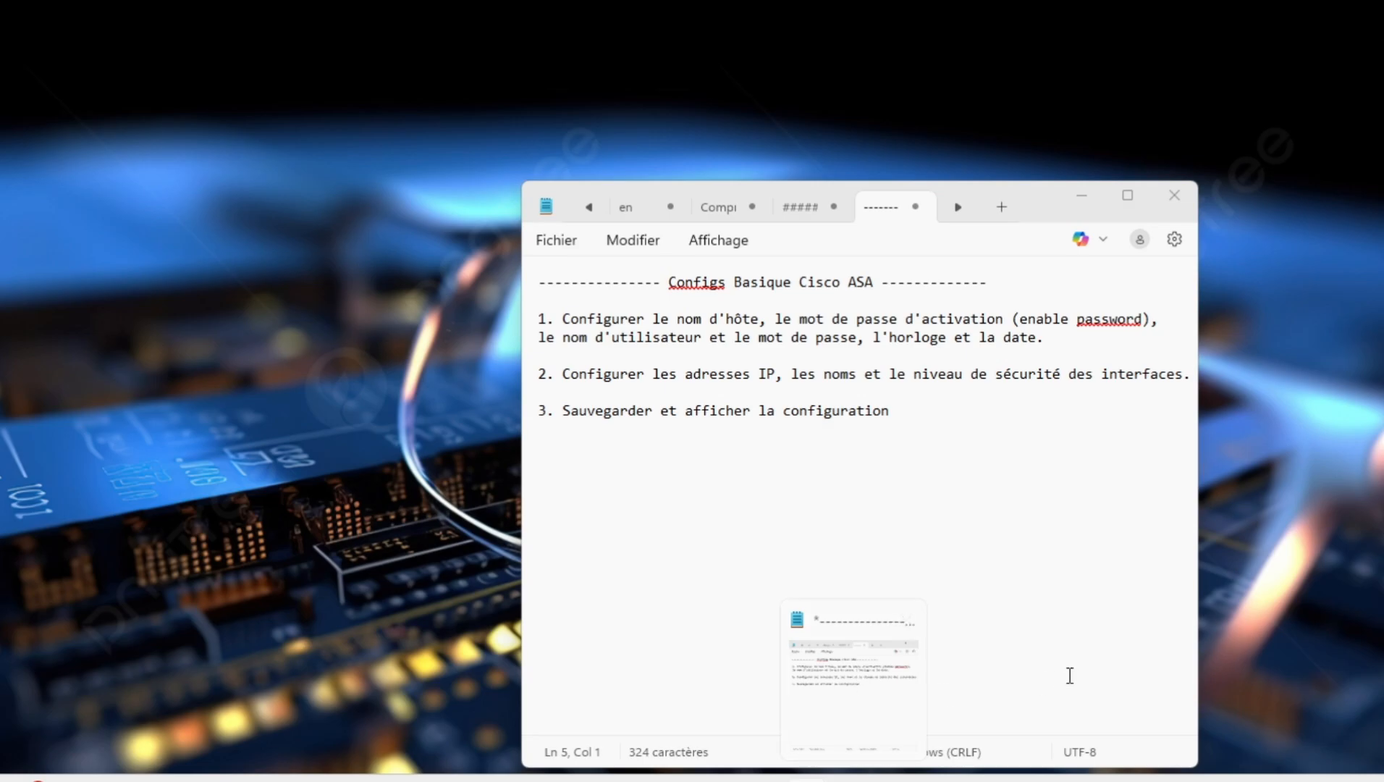
# Enter interface gig 1/2 and assign it IP 10.10.10.1 with mask 255.255.255.240.
pyautogui.write('int')
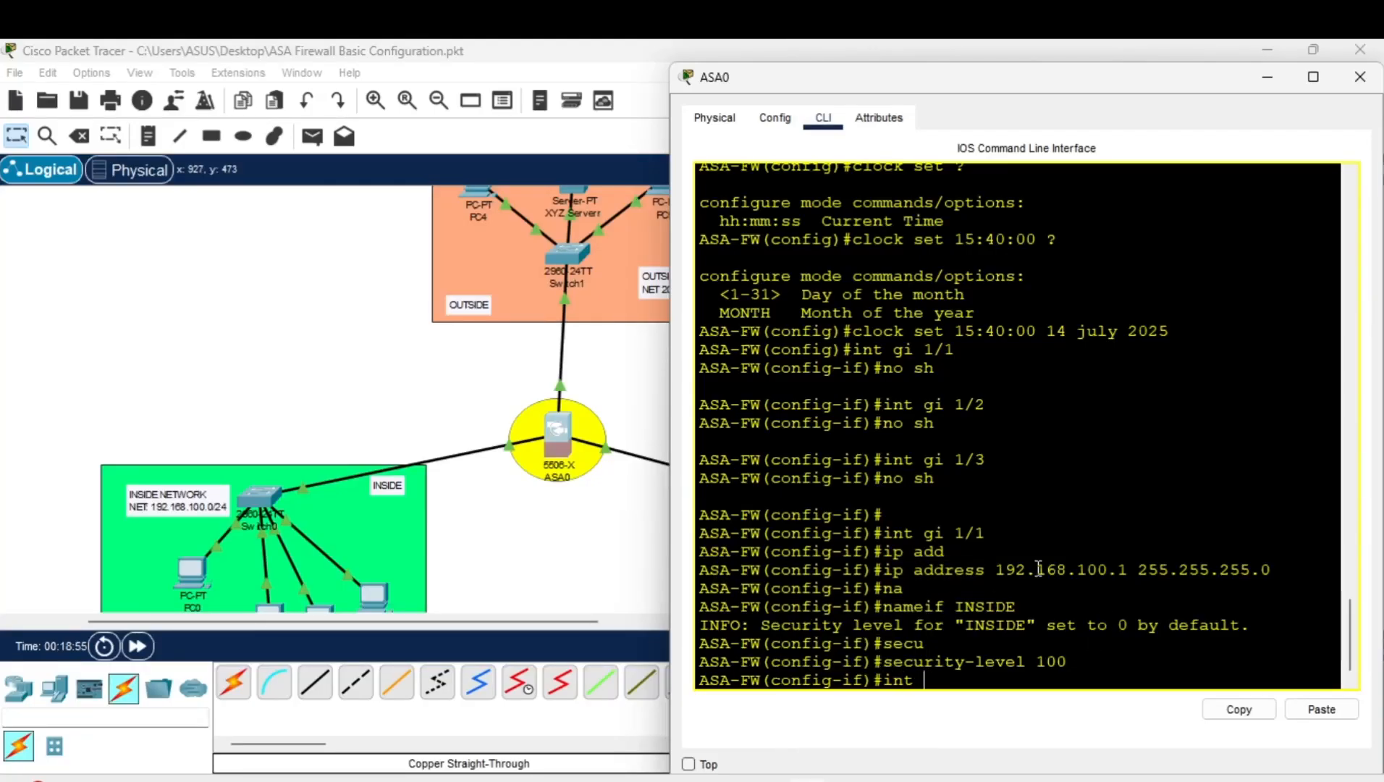
pyautogui.write(' gig ')
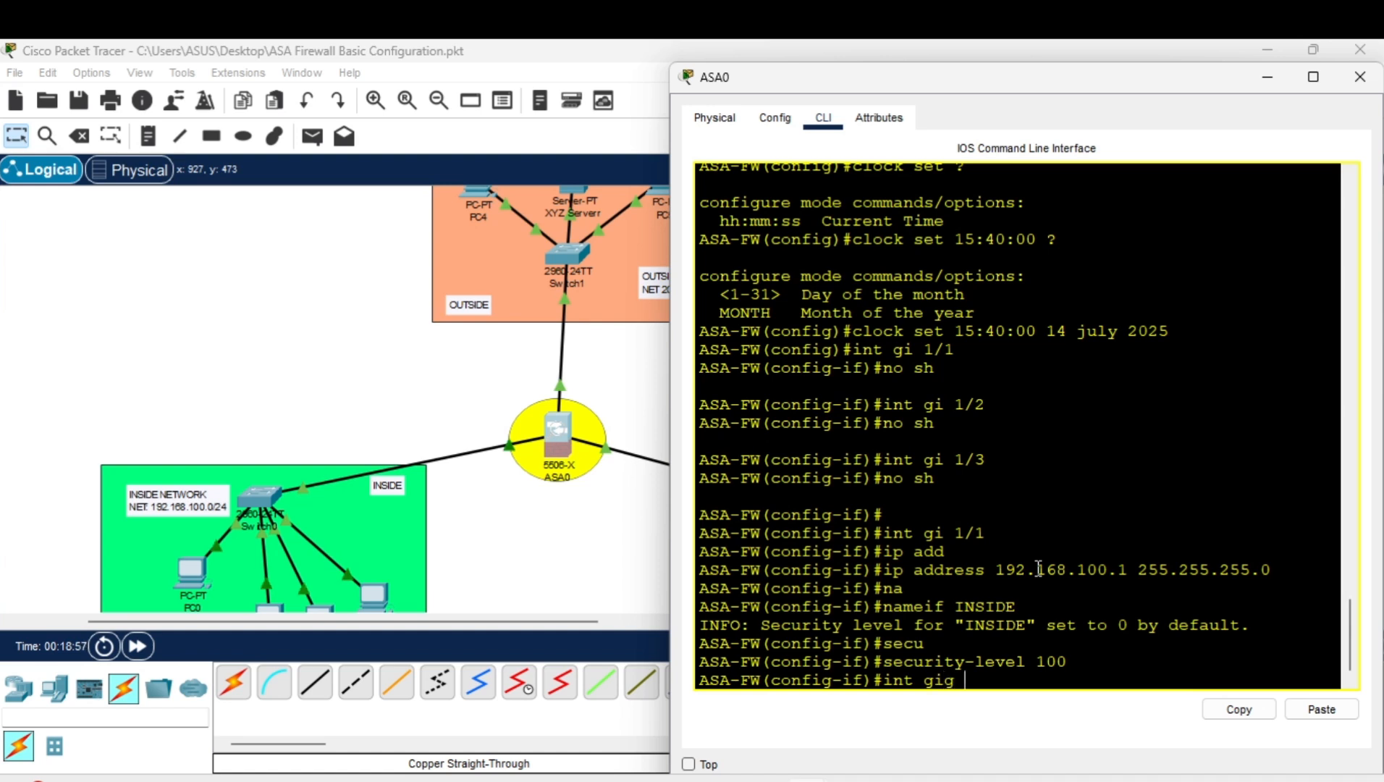
pyautogui.write('1/2')
pyautogui.press('Return')
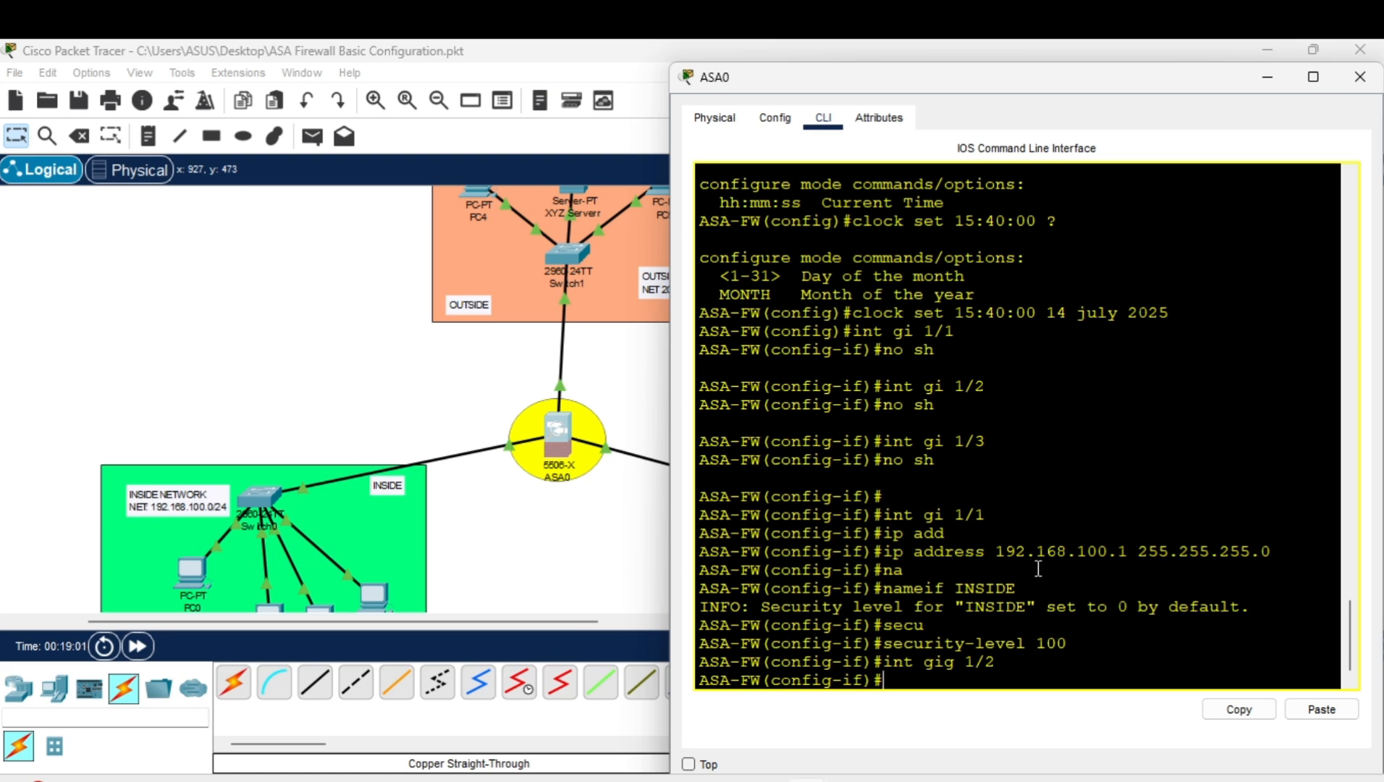
pyautogui.write('ip')
pyautogui.moveTo(1031, 85); pyautogui.dragTo(340, 114)
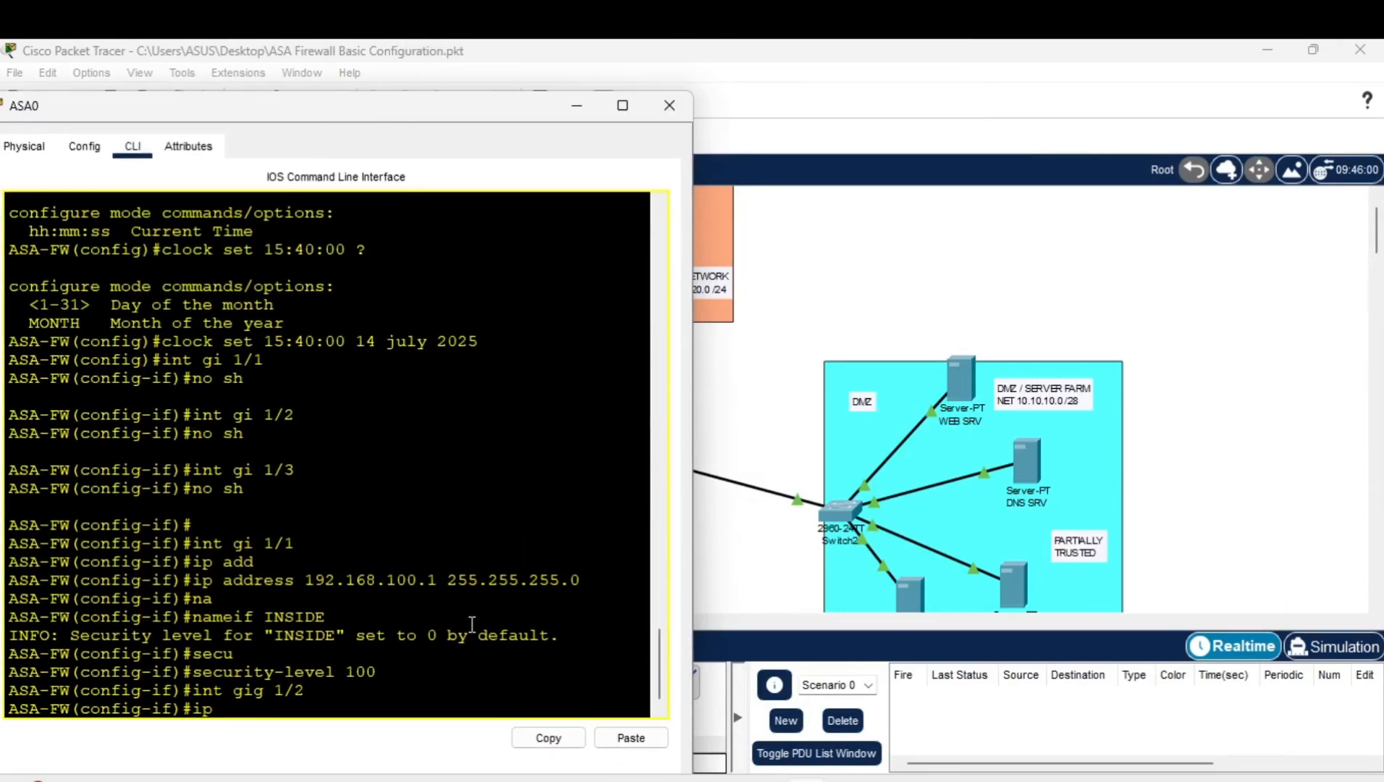
pyautogui.write('add')
pyautogui.press('Tab')
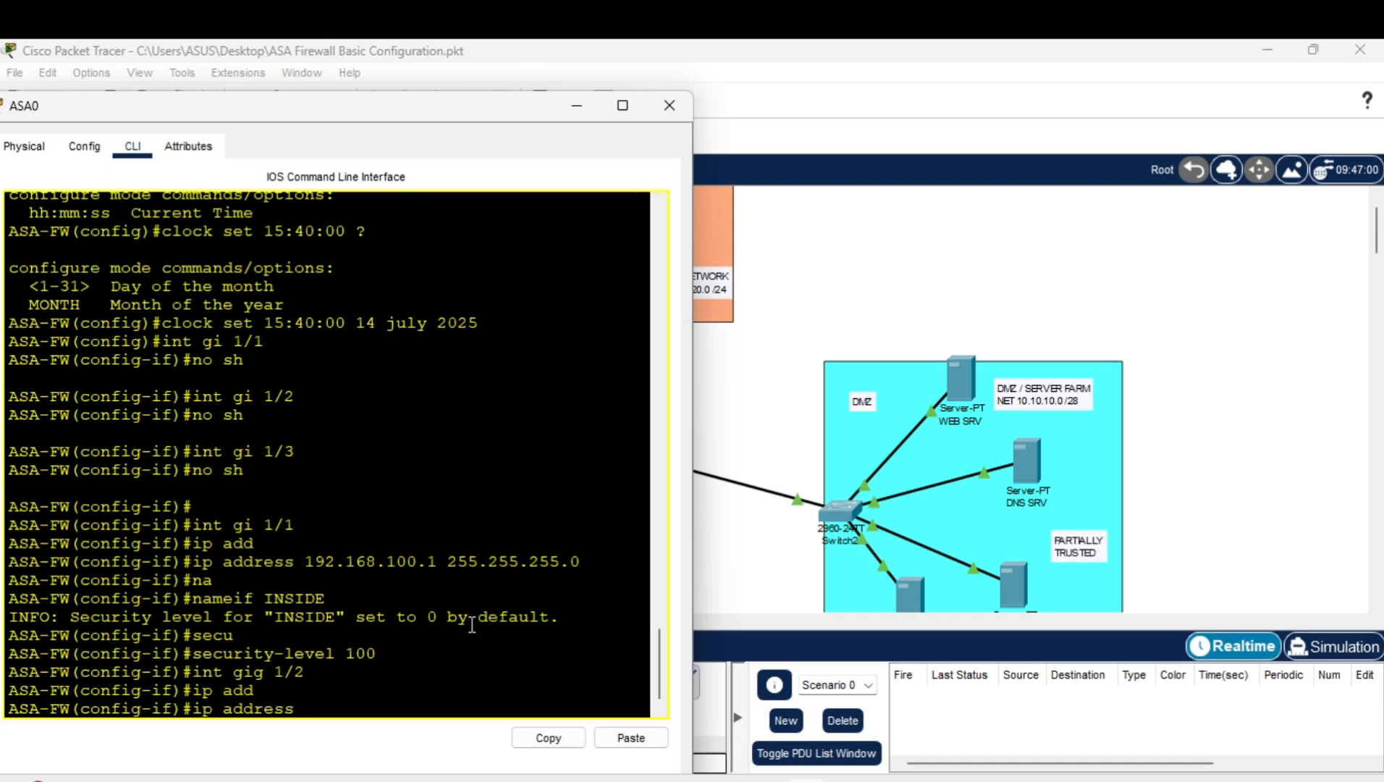
pyautogui.write('10.10.10.1 255.255.2')
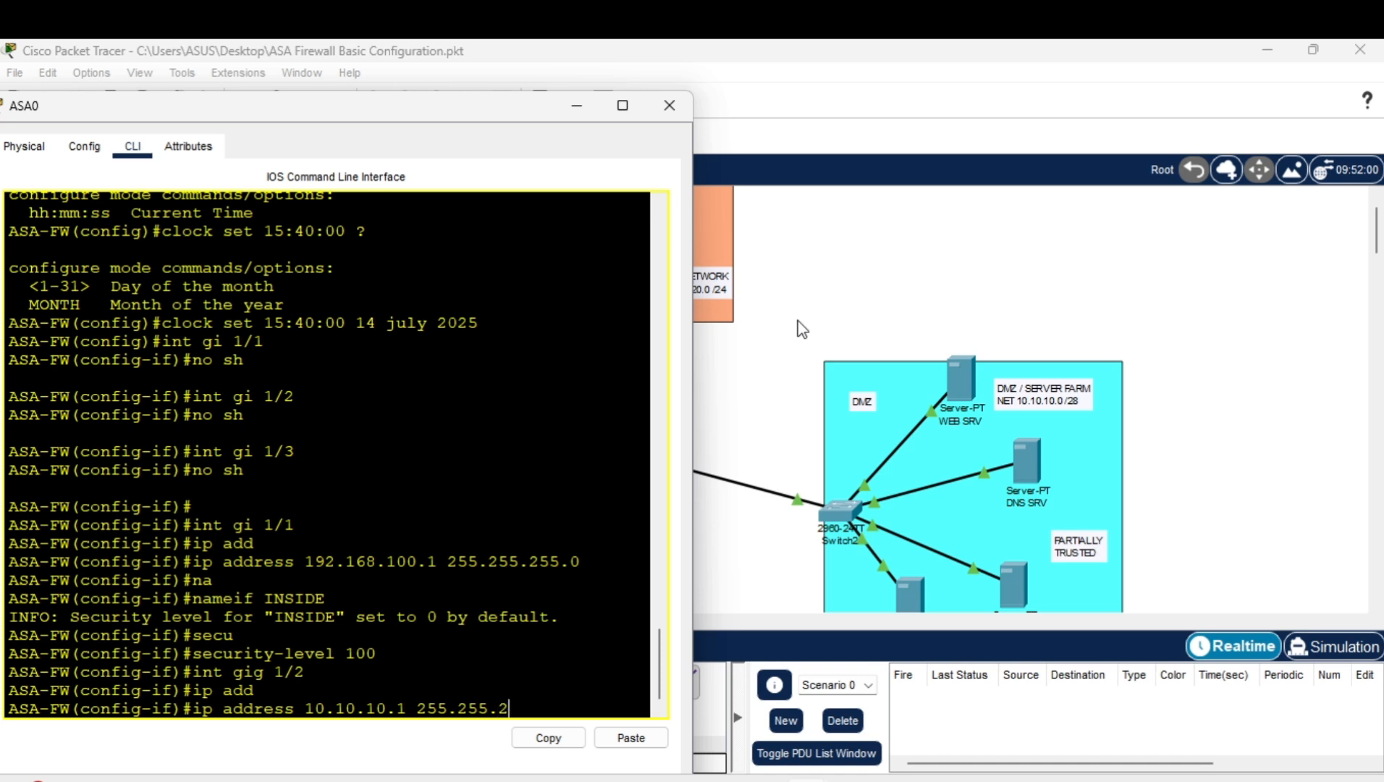
pyautogui.write('55.240')
pyautogui.press('Return')
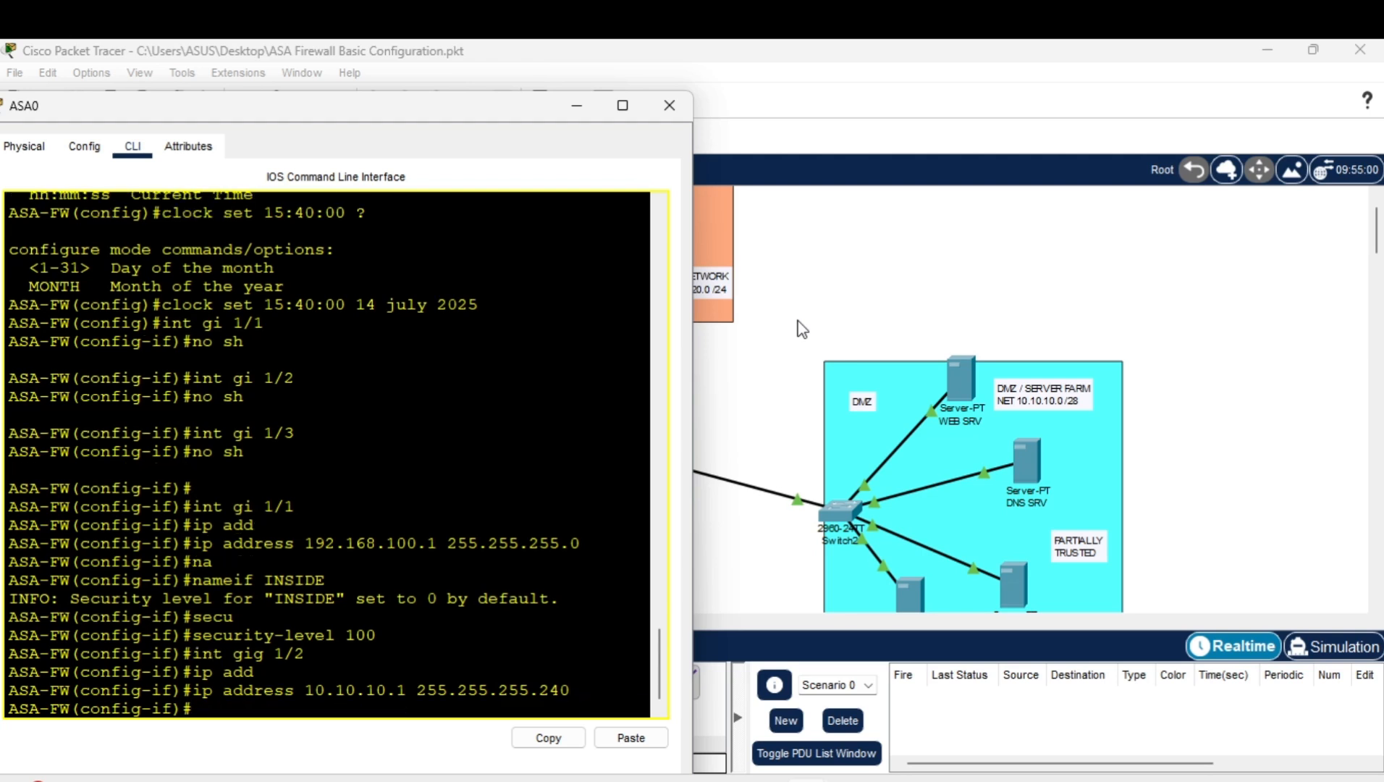
# Name interface gig 1/2 DMZ with the nameif command.
pyautogui.write('name')
pyautogui.press('Tab')
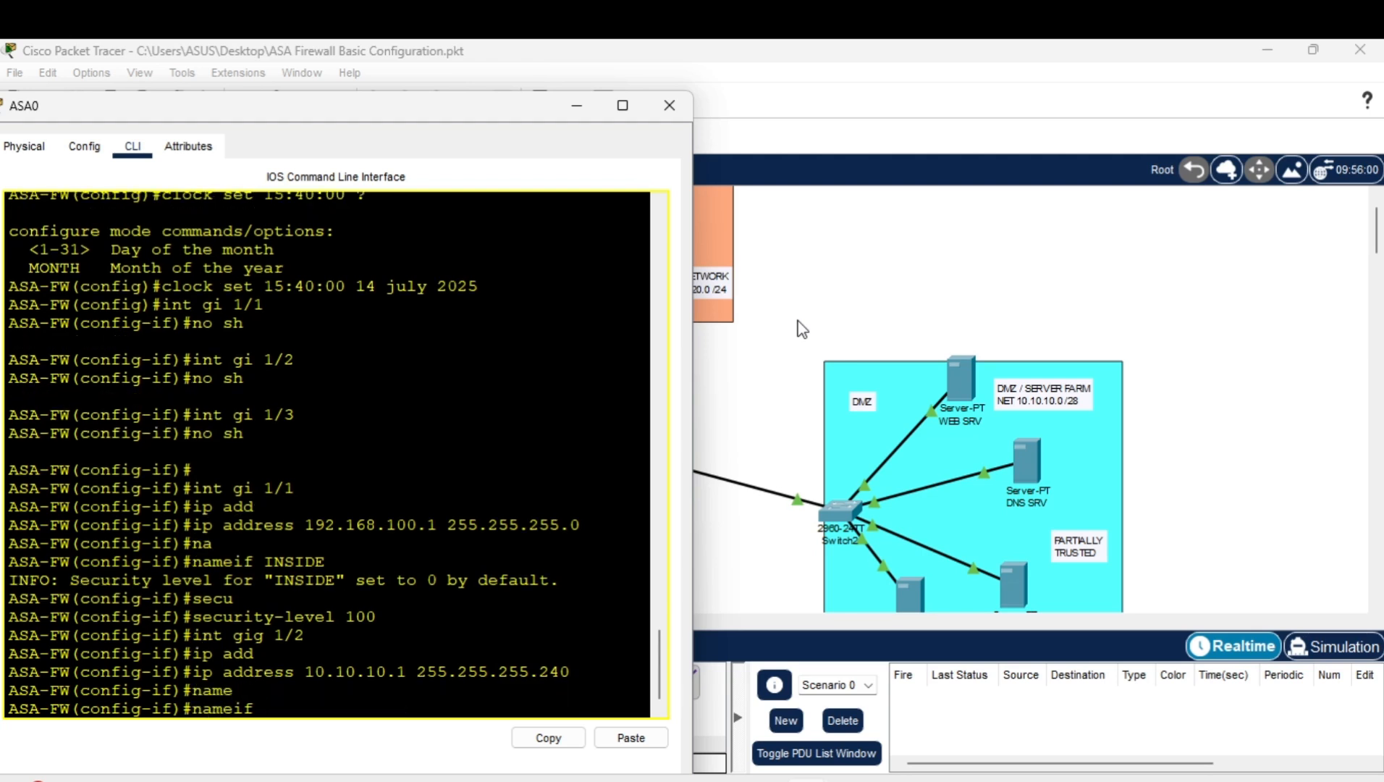
pyautogui.write('DMZ')
pyautogui.press('Return')
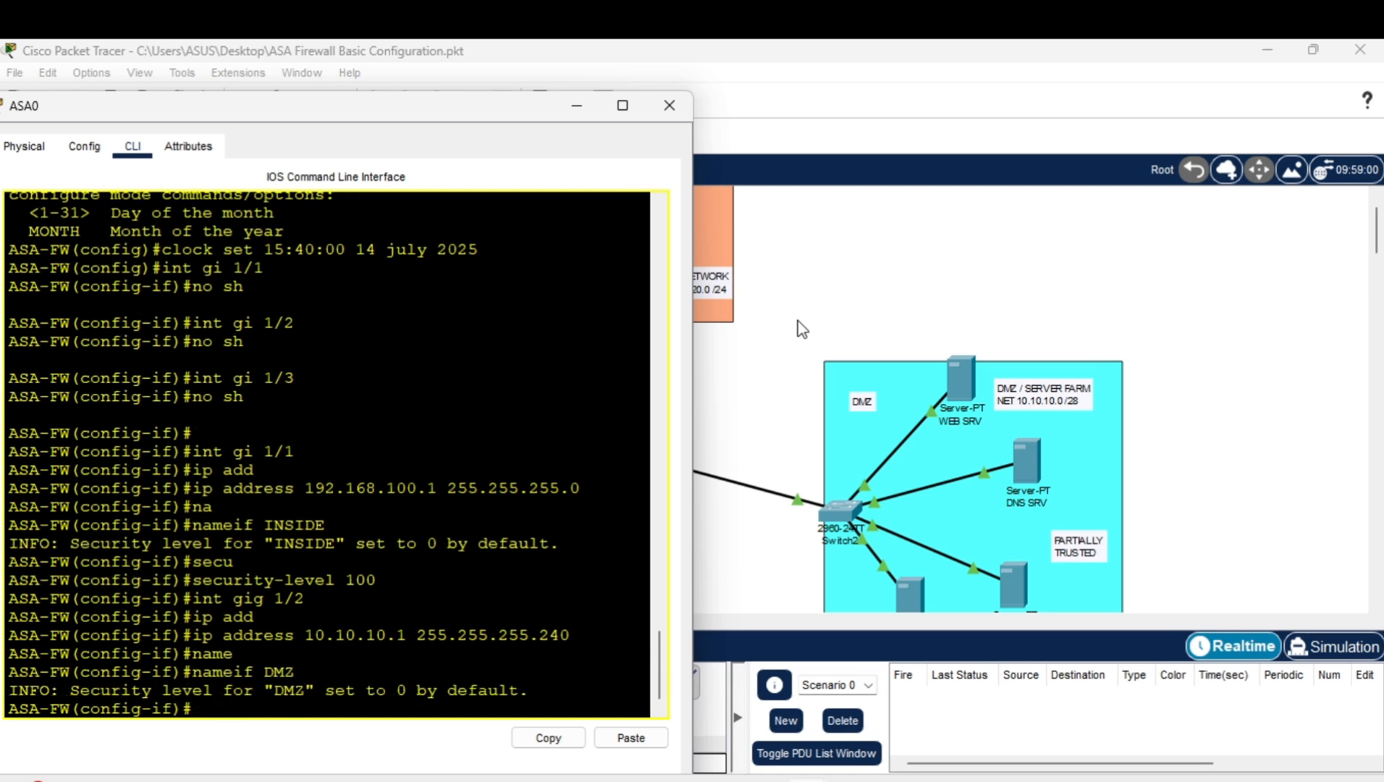
# Set the DMZ interface security level to 70.
pyautogui.write('sec')
pyautogui.press('Tab')
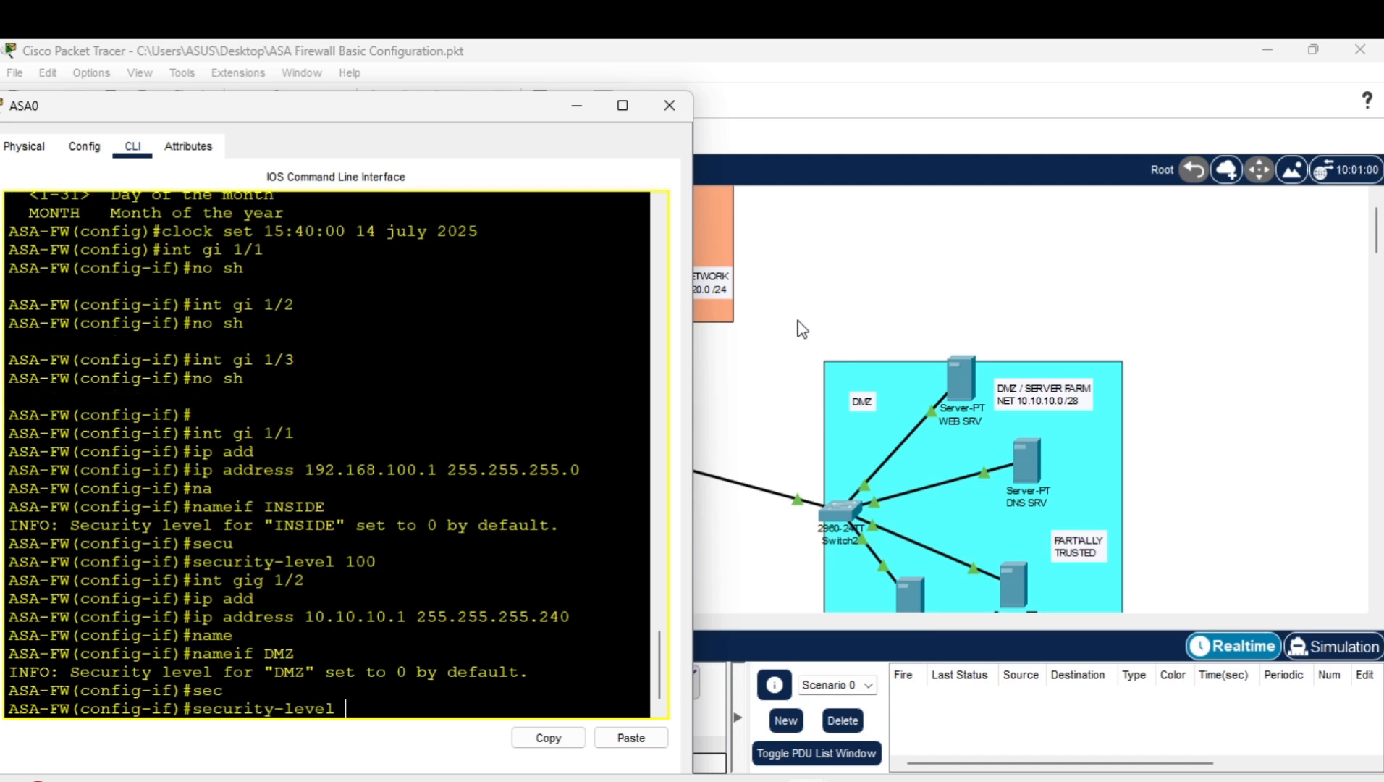
pyautogui.write('70')
pyautogui.press('Return')
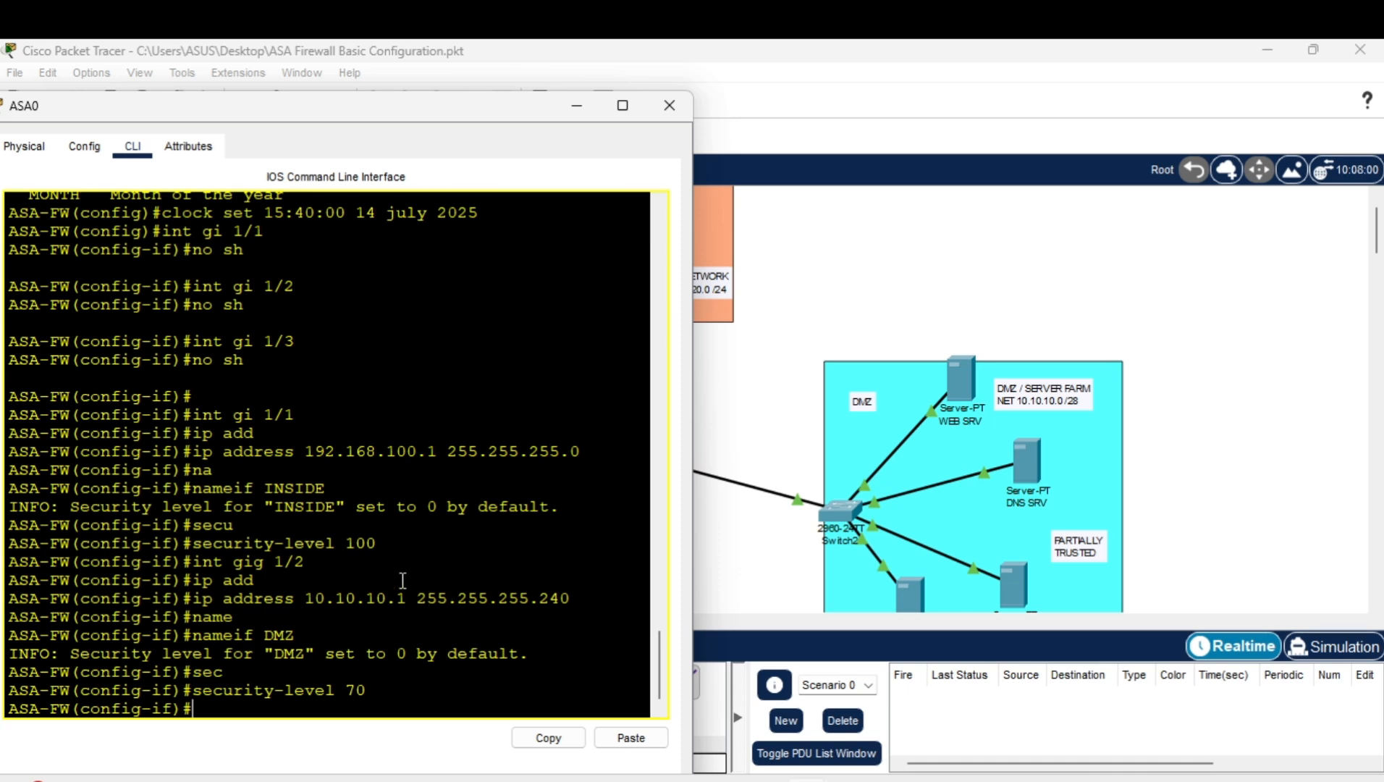
pyautogui.scroll(-1, 424, 571)
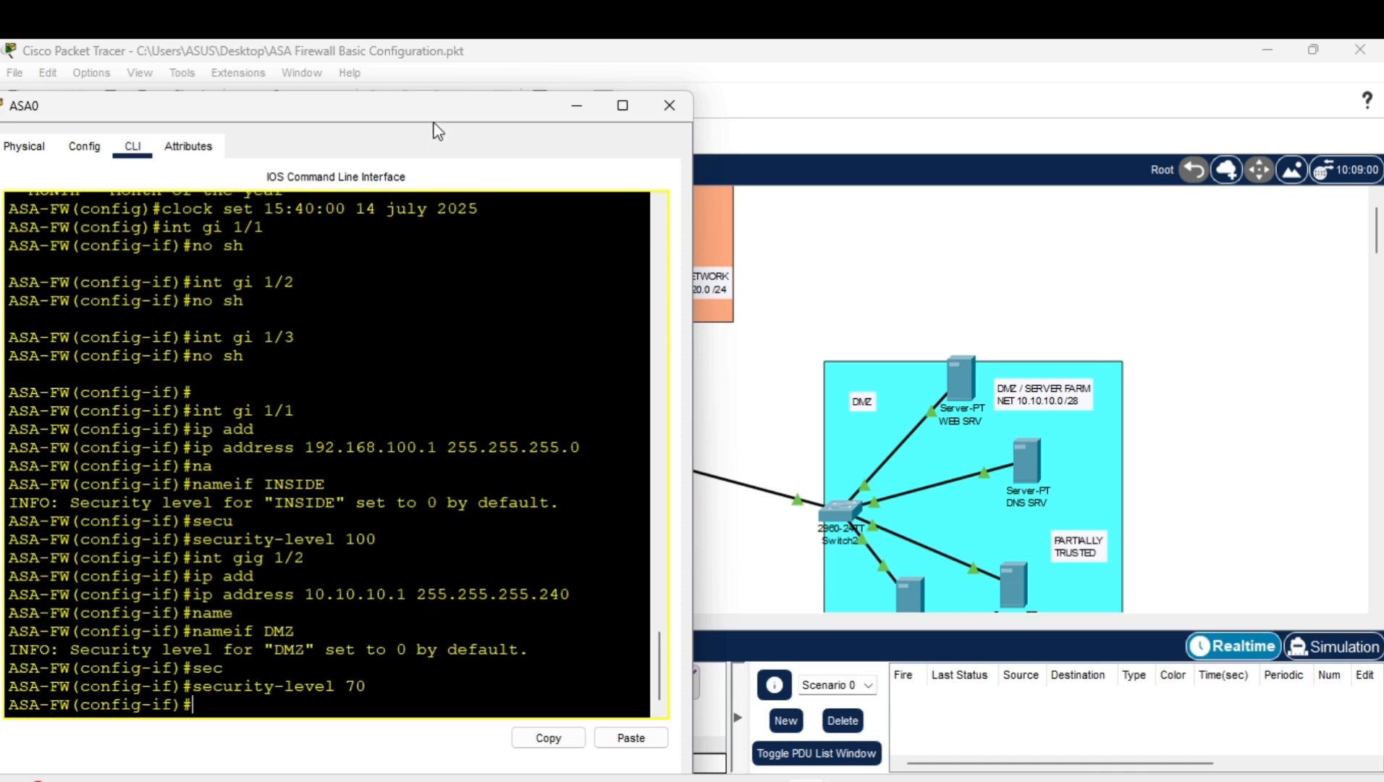
# Move the console aside to expose the topology and enter interface gi 1/3.
pyautogui.moveTo(446, 108); pyautogui.dragTo(1072, 168)
pyautogui.scroll(1, 529, 313)
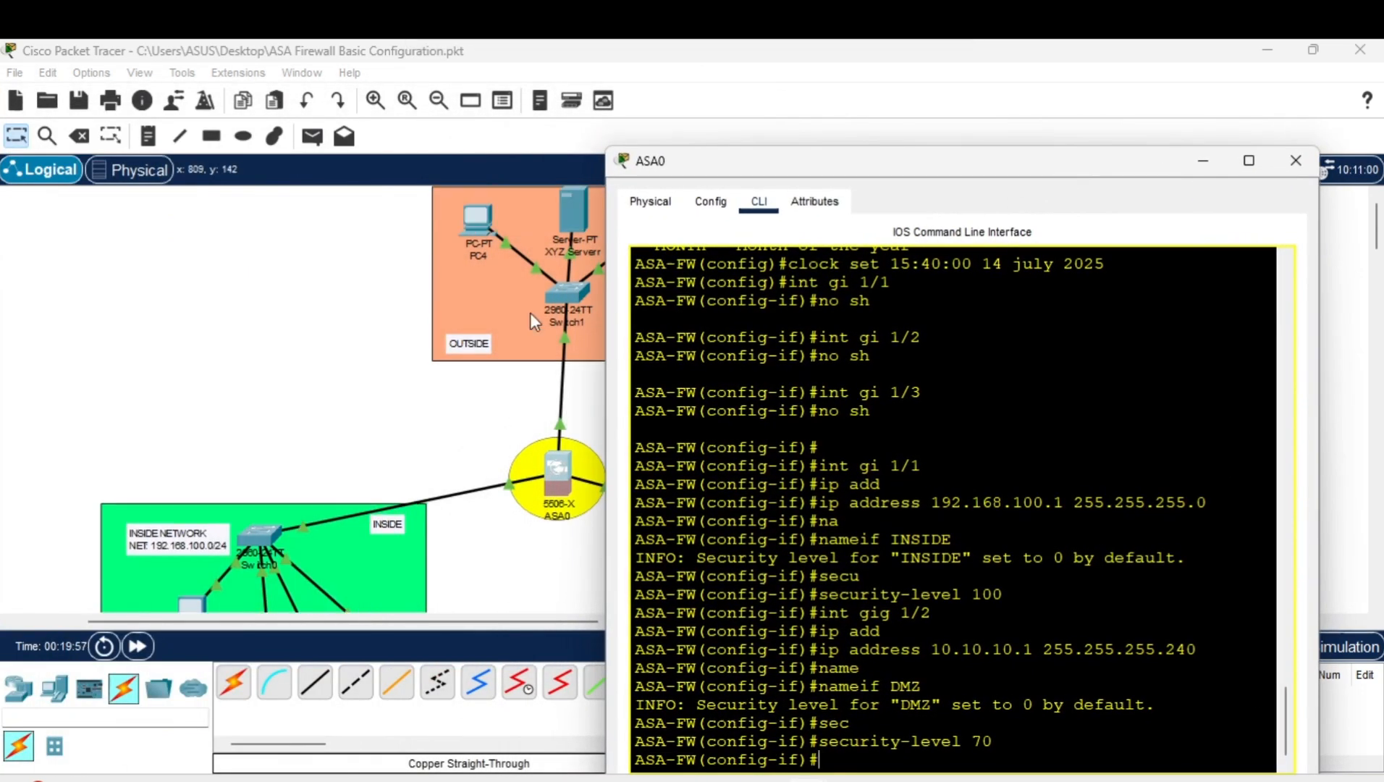
pyautogui.moveTo(796, 171); pyautogui.dragTo(922, 151)
pyautogui.write('int')
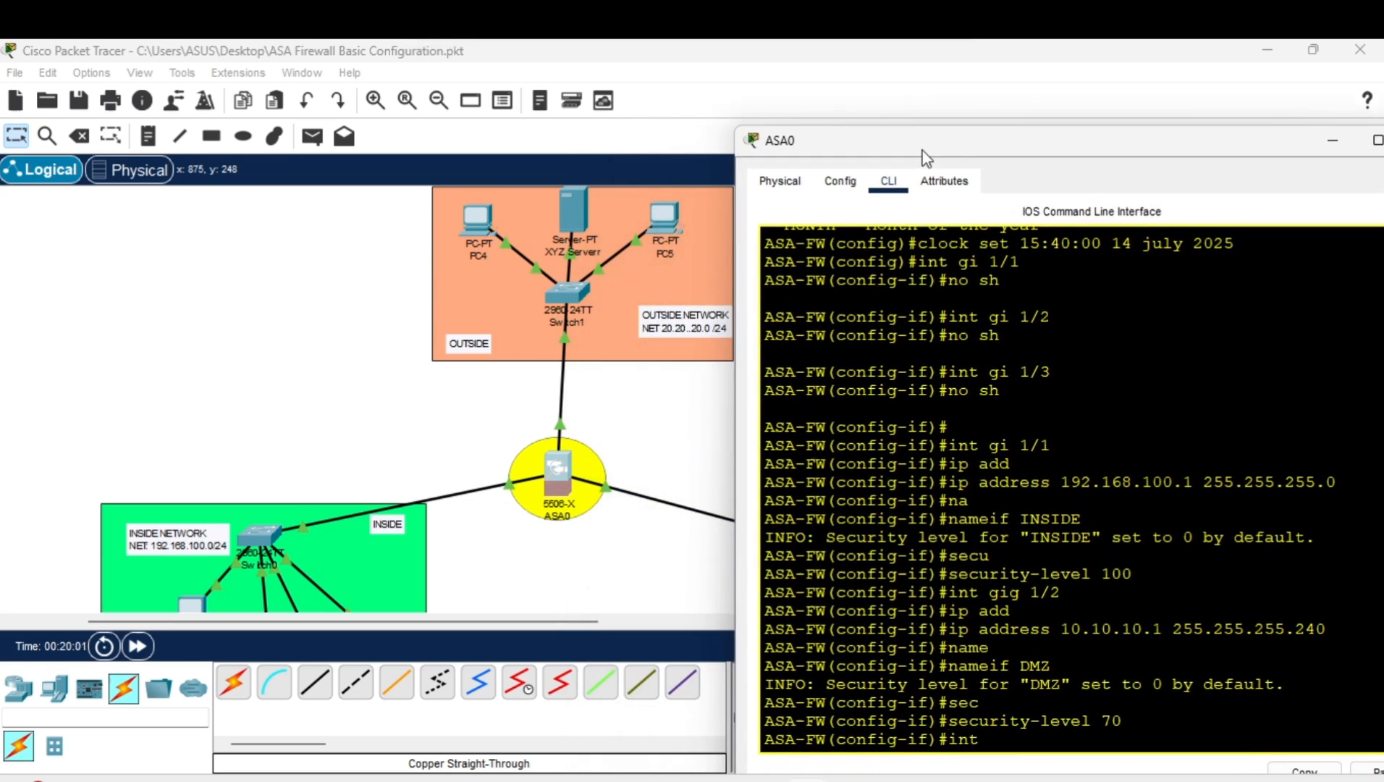
pyautogui.write(' gi 1/3')
pyautogui.press('Return')
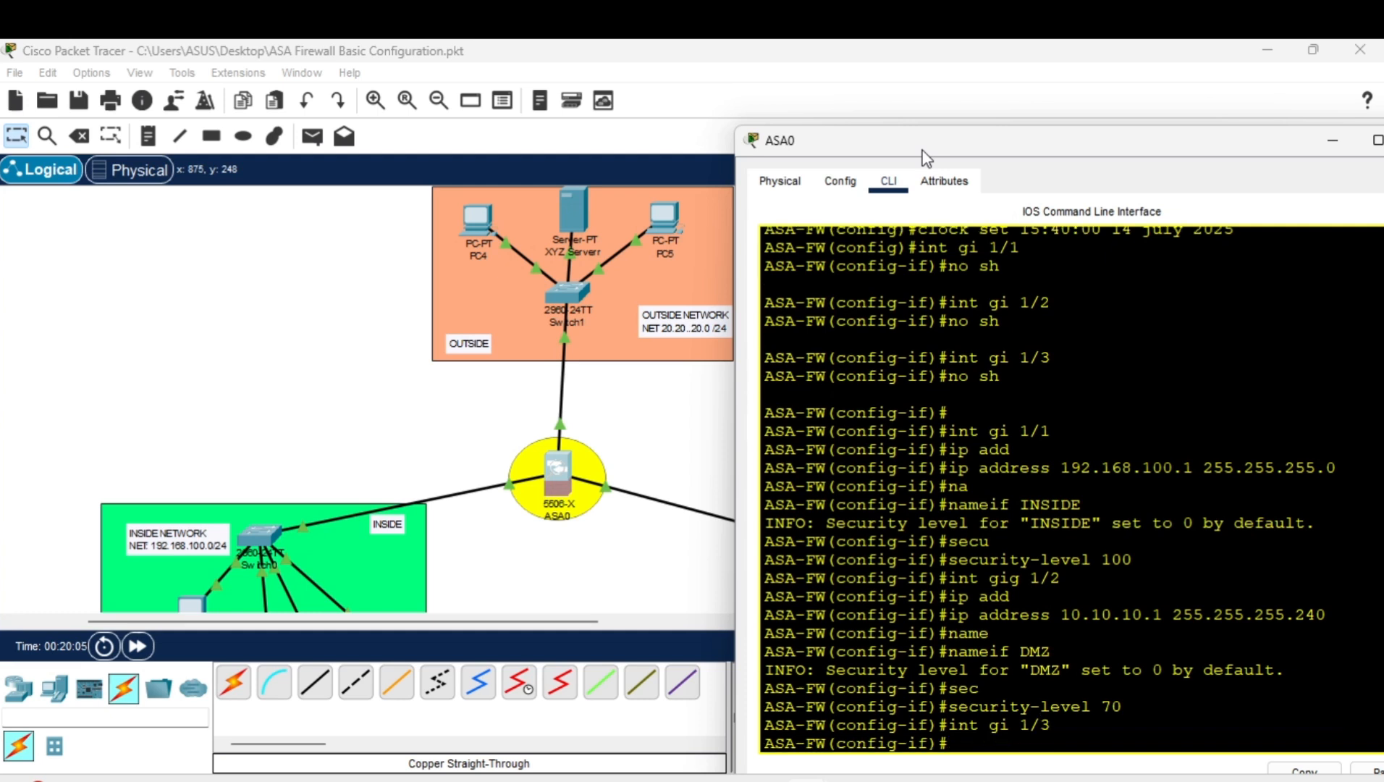
# Assign gi 1/3 address 20.20.20.1 255.255.255.0, correcting a mistyped extra octet.
pyautogui.write('ip add 20.20.')
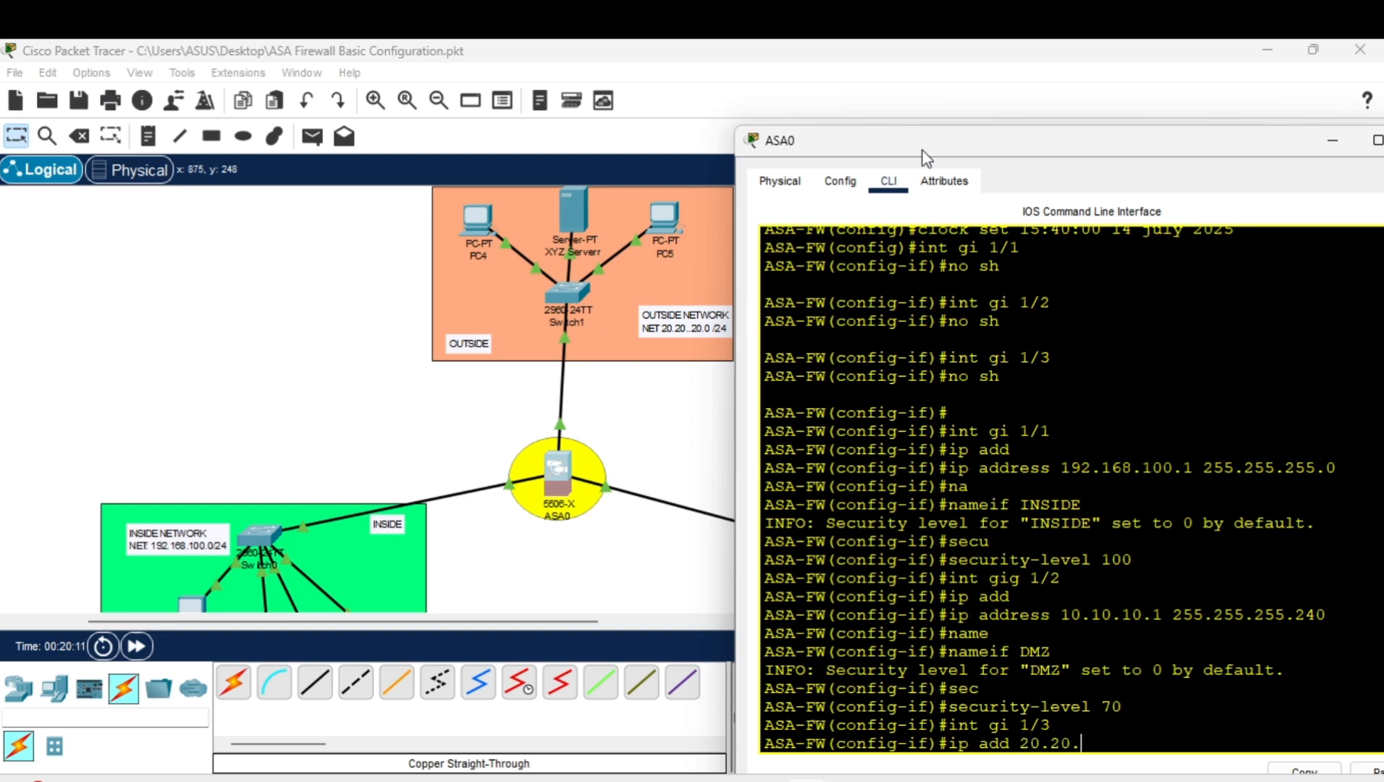
pyautogui.write('20.20.')
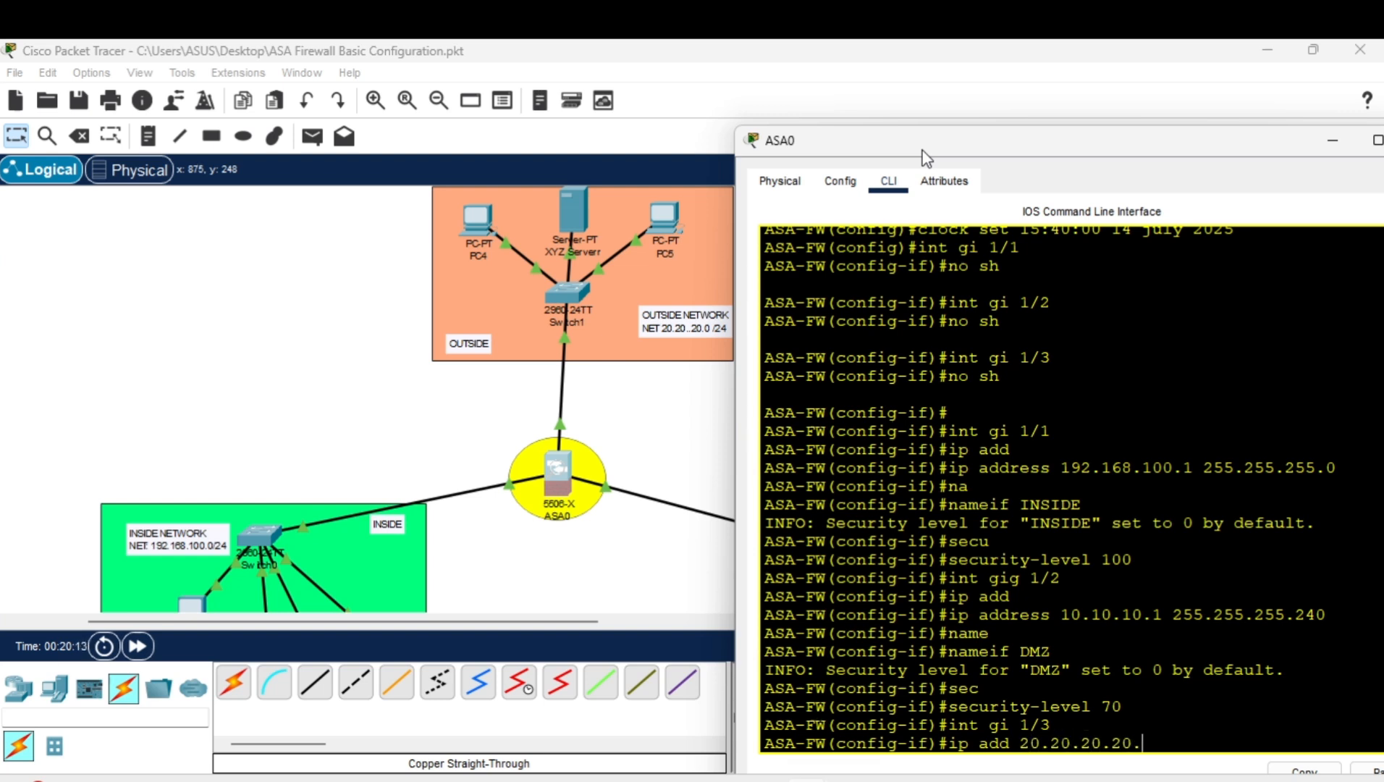
pyautogui.write('1 255.255.255.0')
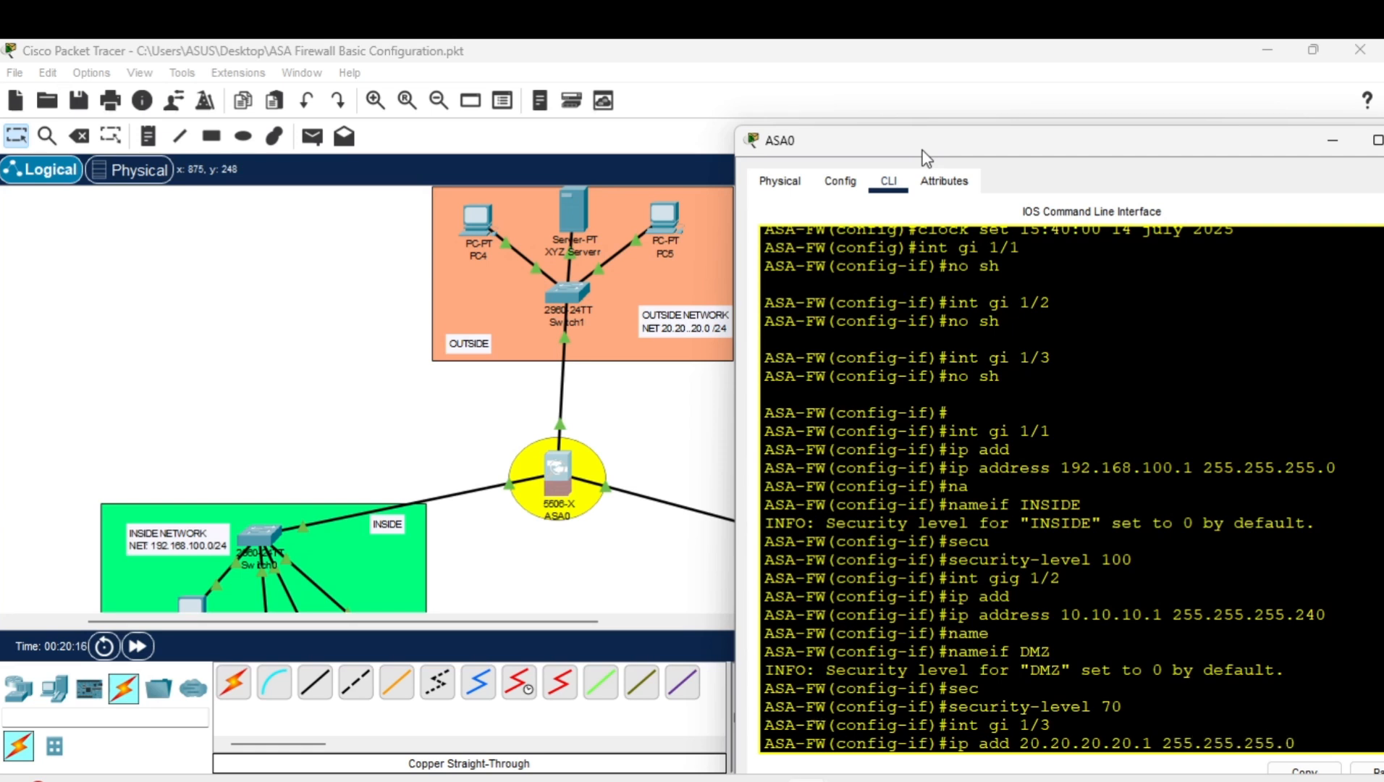
pyautogui.press('Return')
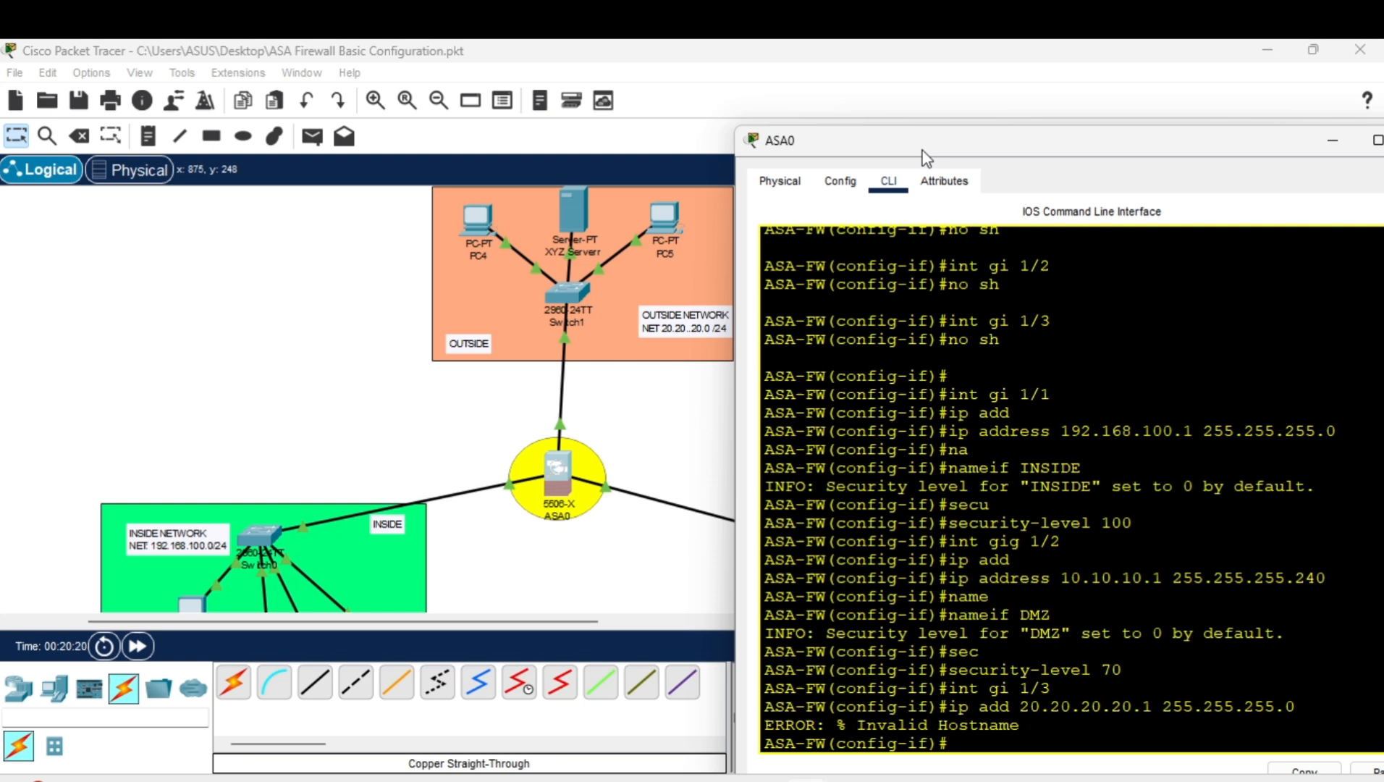
pyautogui.press('Up')
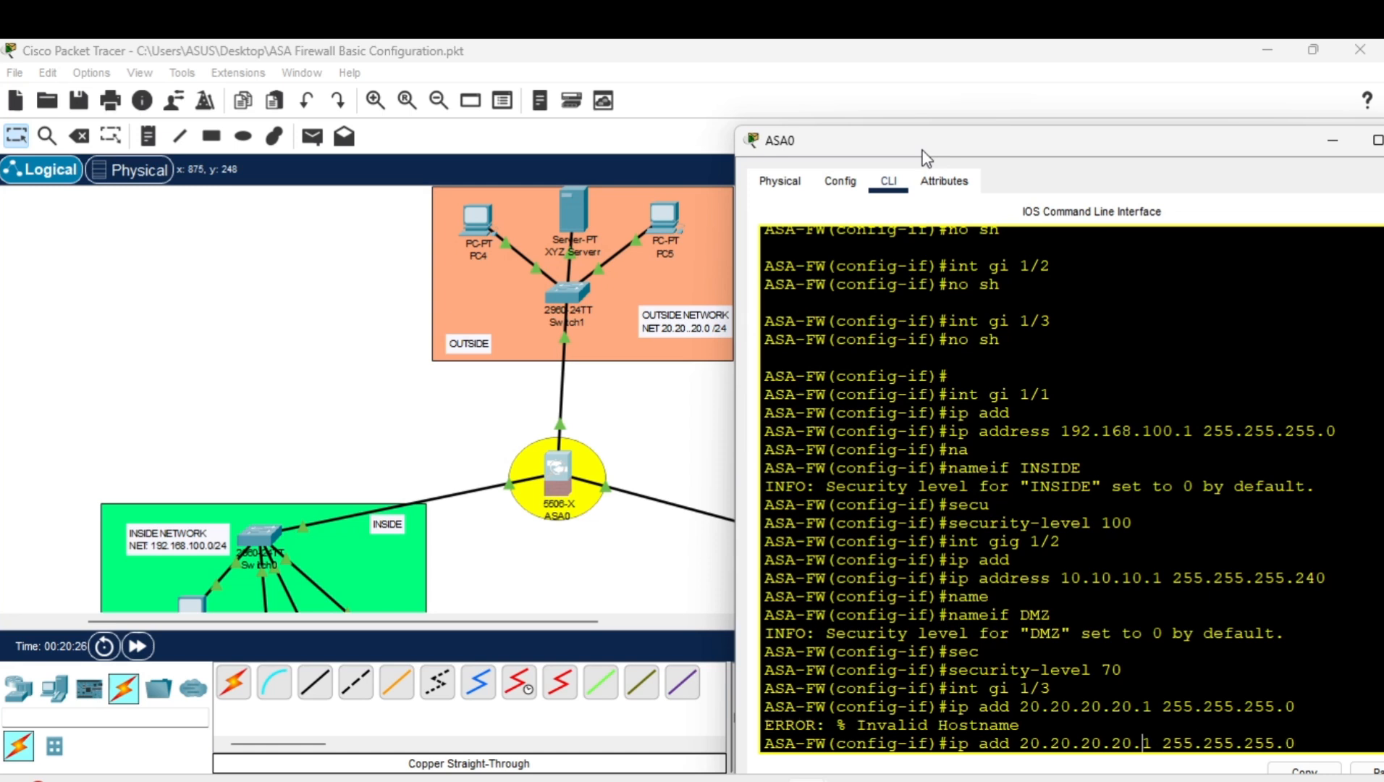
pyautogui.press('BackSpace')
pyautogui.press('BackSpace')
pyautogui.press('BackSpace')
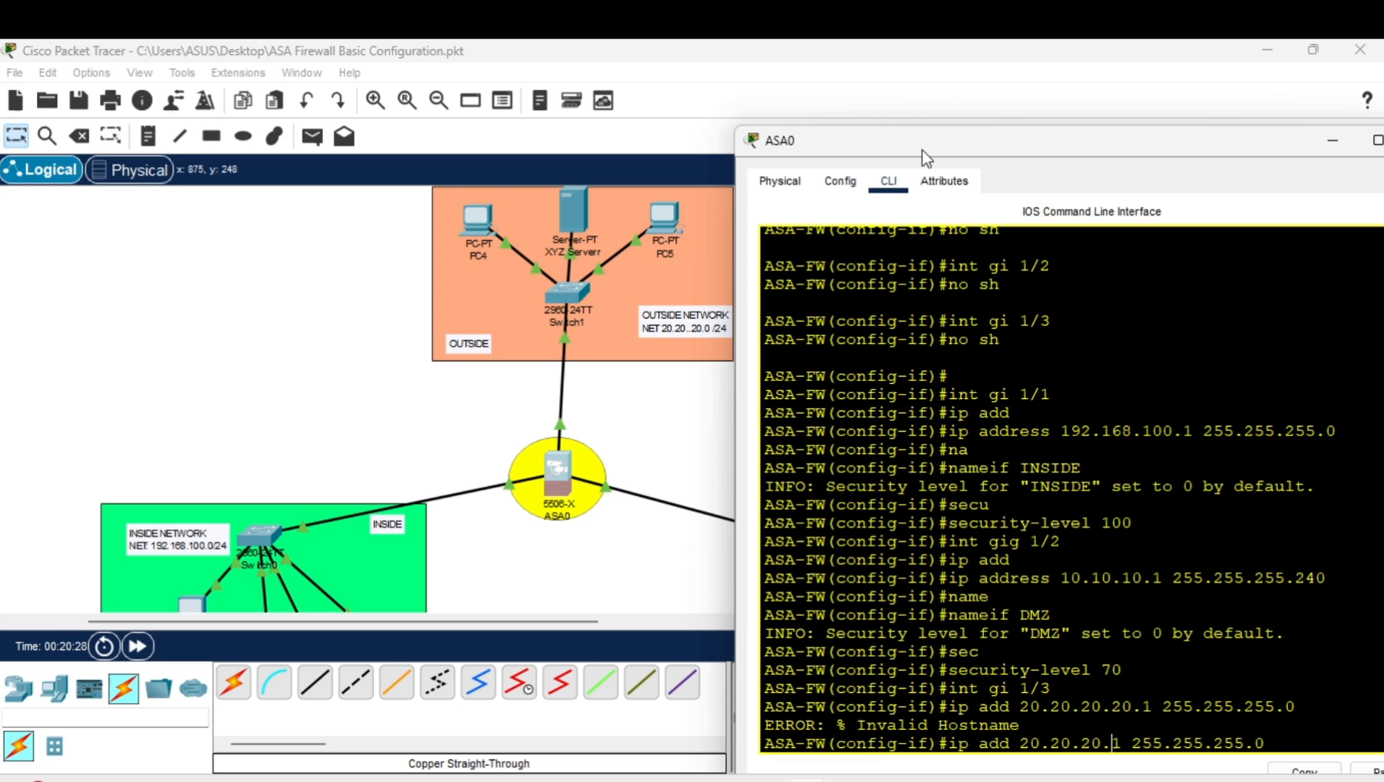
pyautogui.press('Return')
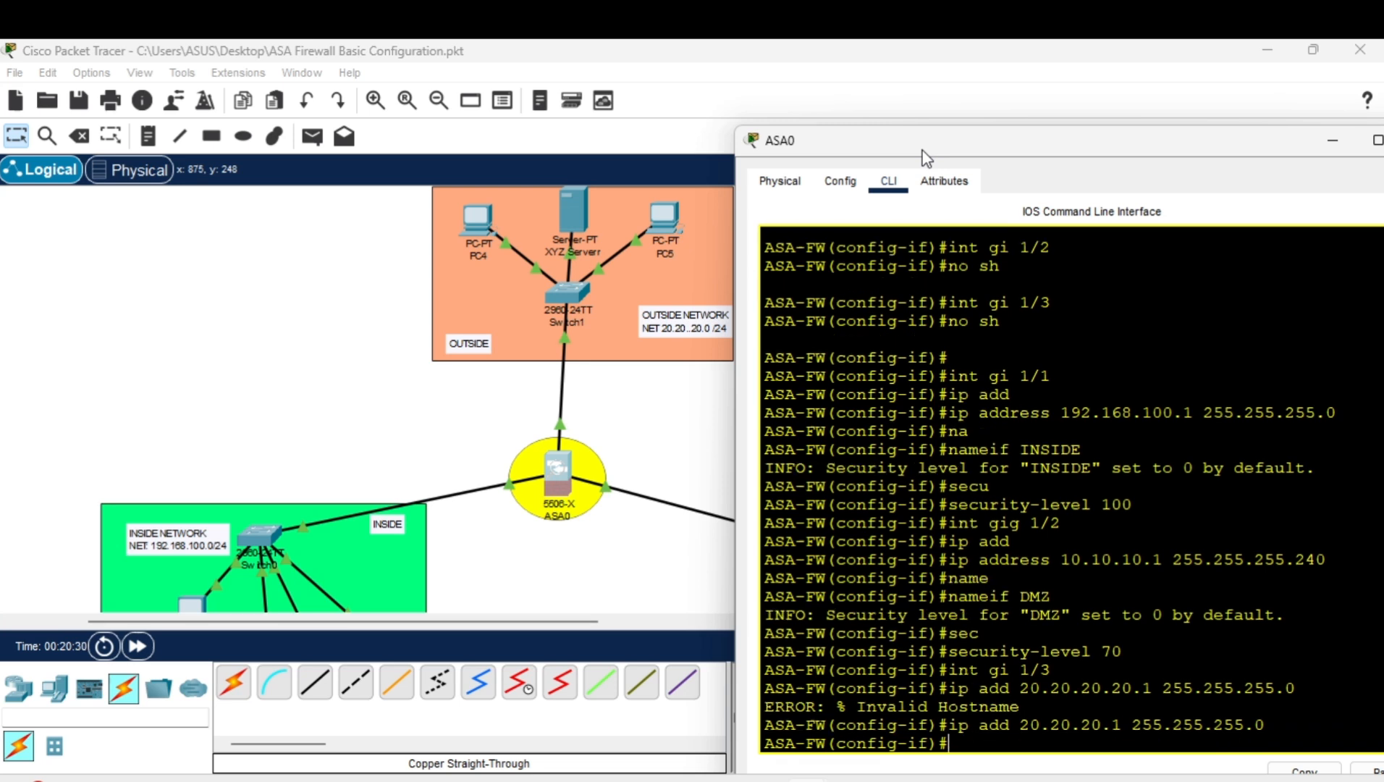
# Name gi 1/3 OUTSIDE and set its security level to 0.
pyautogui.write('na')
pyautogui.press('Return')
pyautogui.write('nameif')
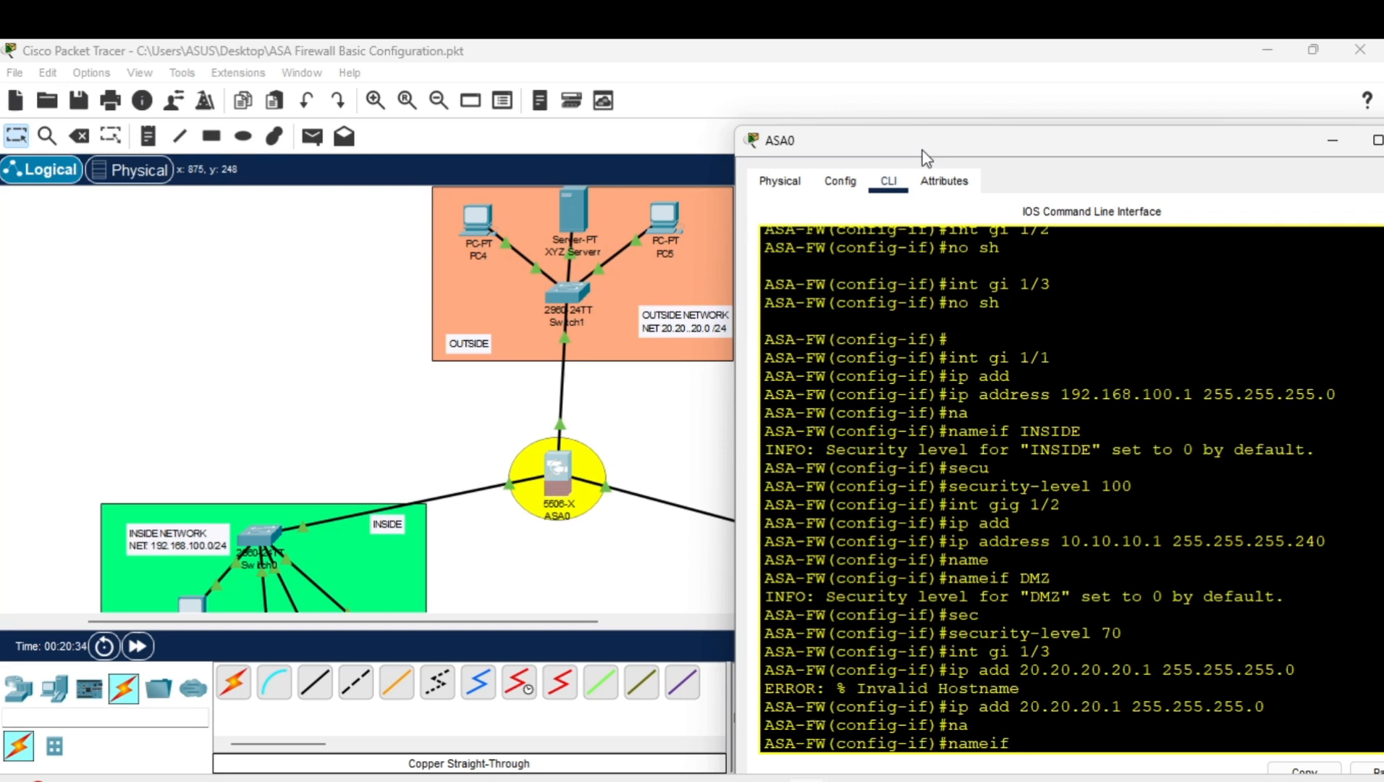
pyautogui.write(' OUTSIDE')
pyautogui.press('Return')
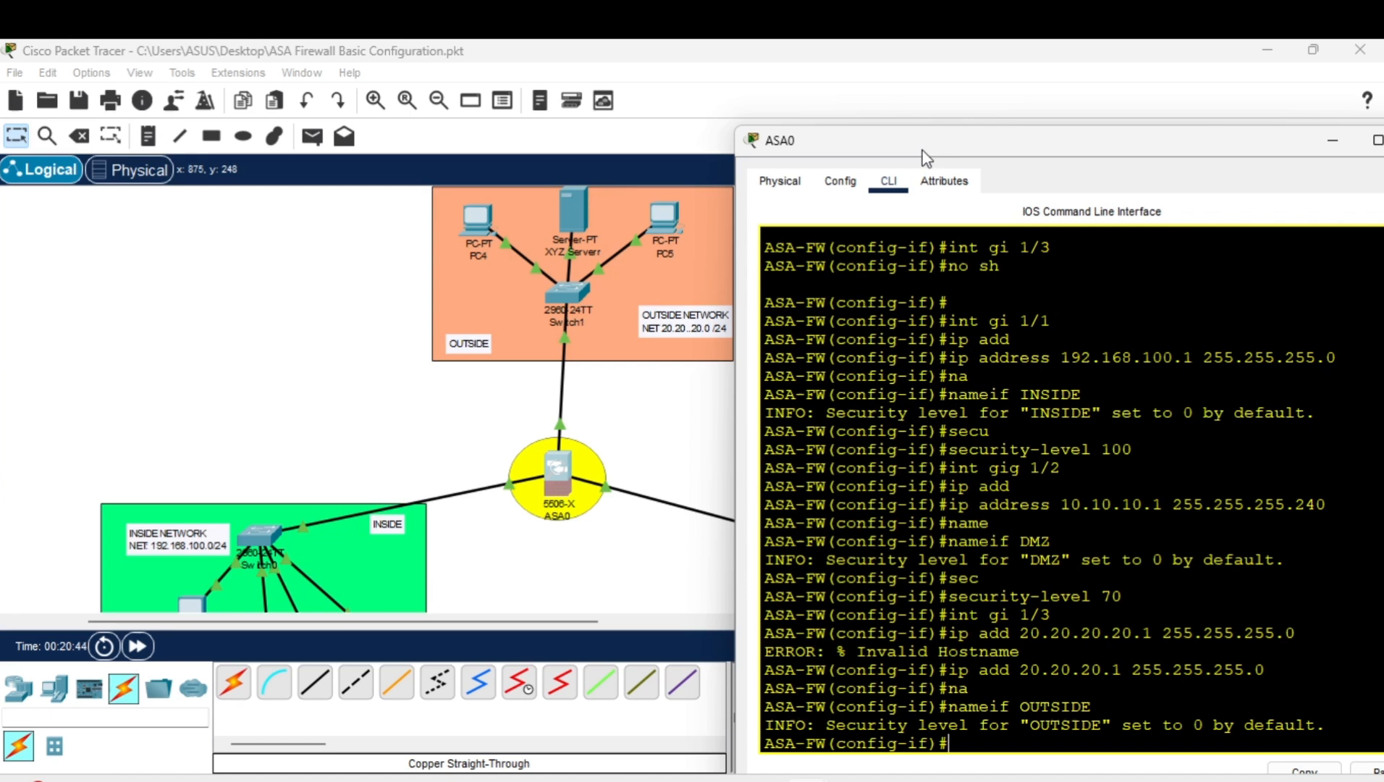
pyautogui.write('se')
pyautogui.write('c')
pyautogui.press('Tab')
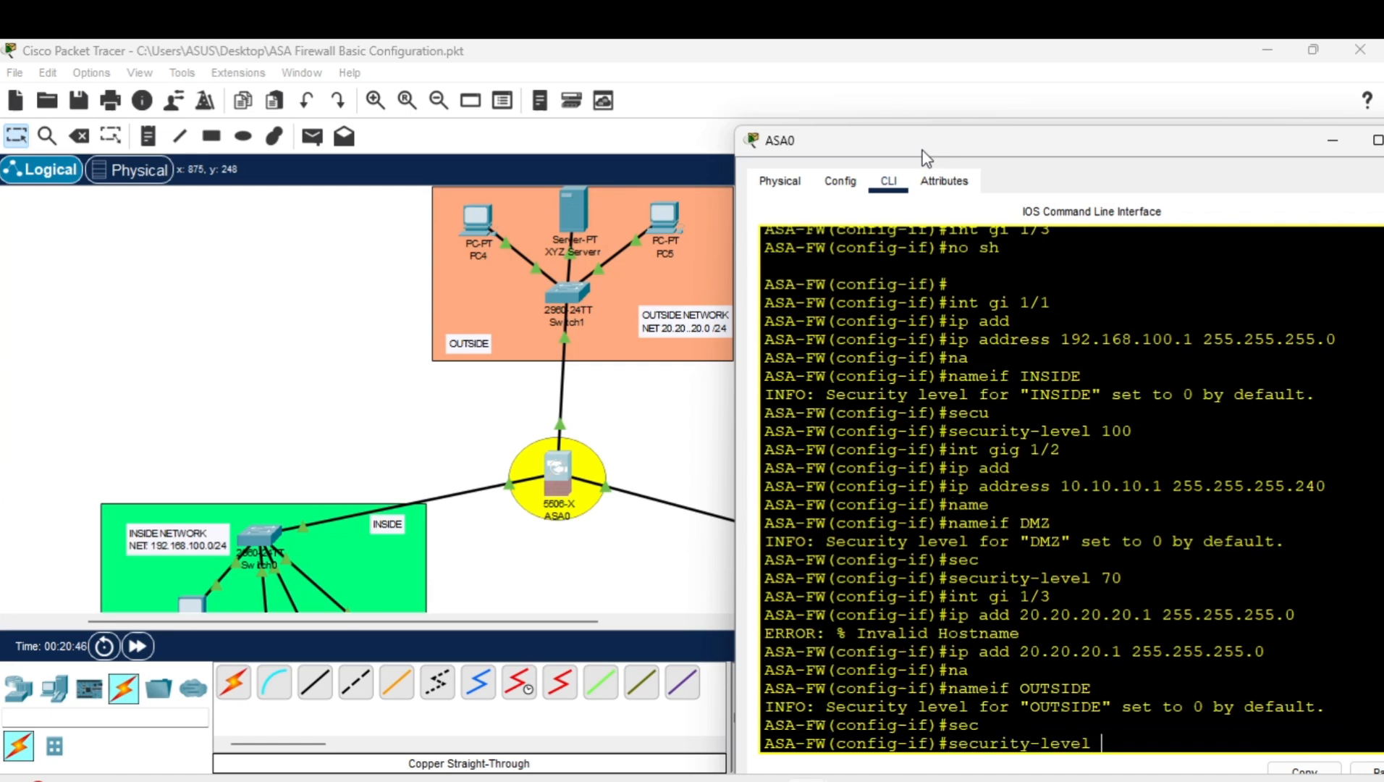
pyautogui.write('0')
pyautogui.press('Return')
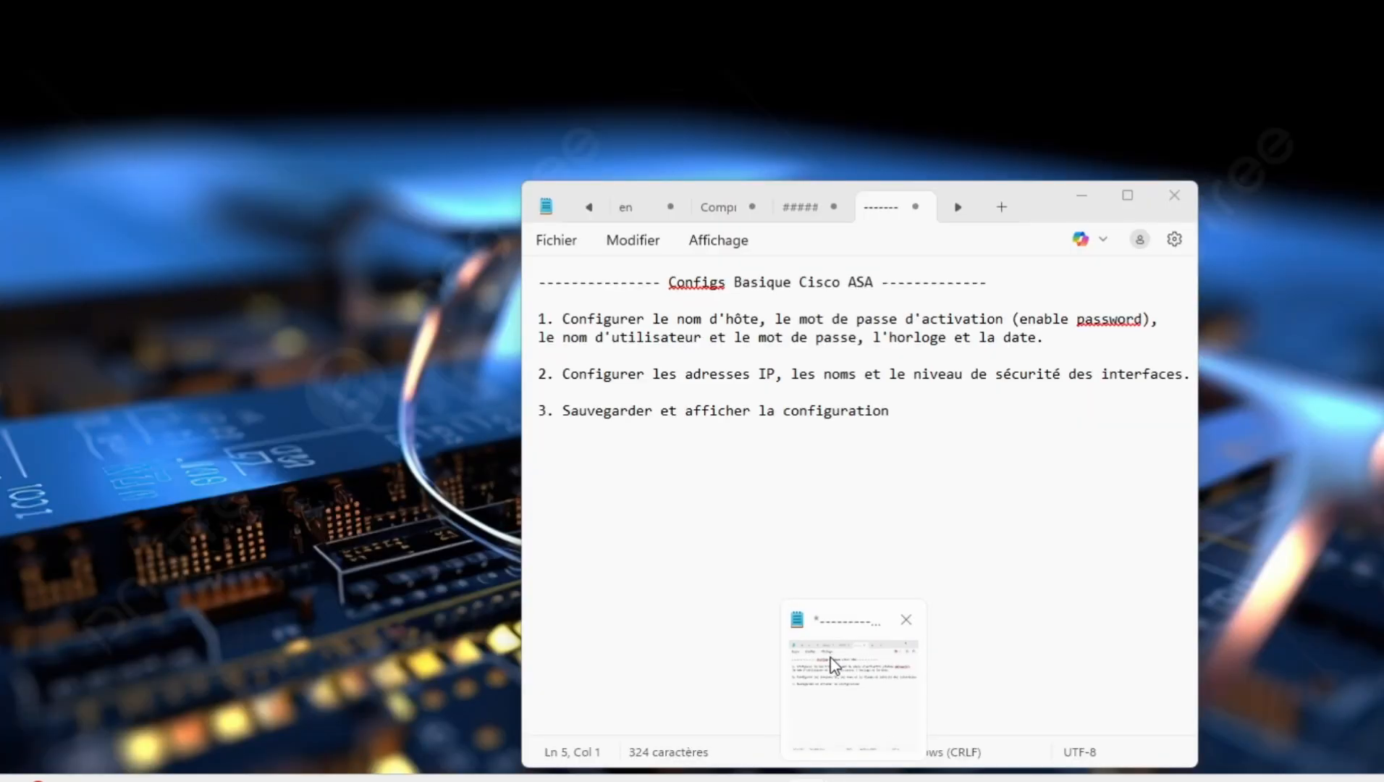
# Bring up the Notepad configuration checklist, then return to the ASA0 terminal.
pyautogui.click(832, 656)
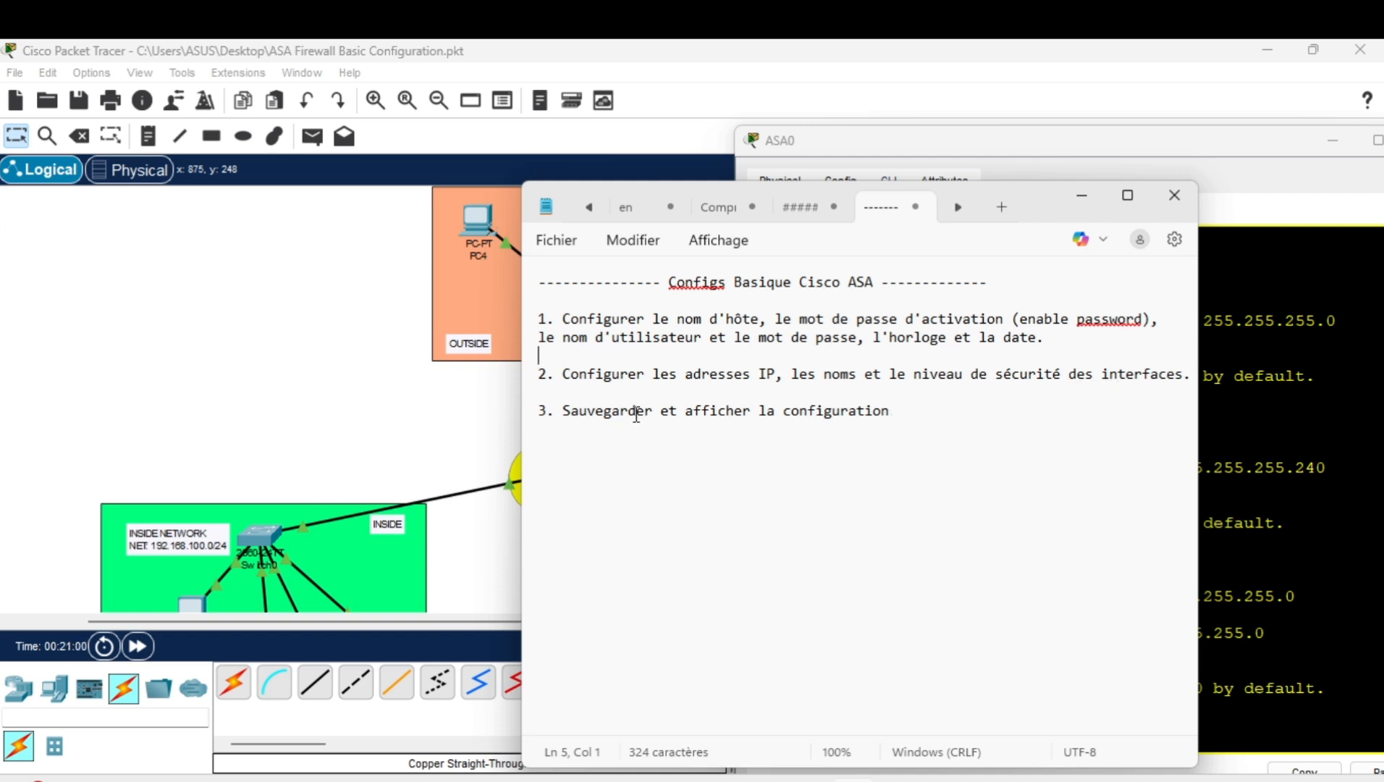
pyautogui.click(1247, 541)
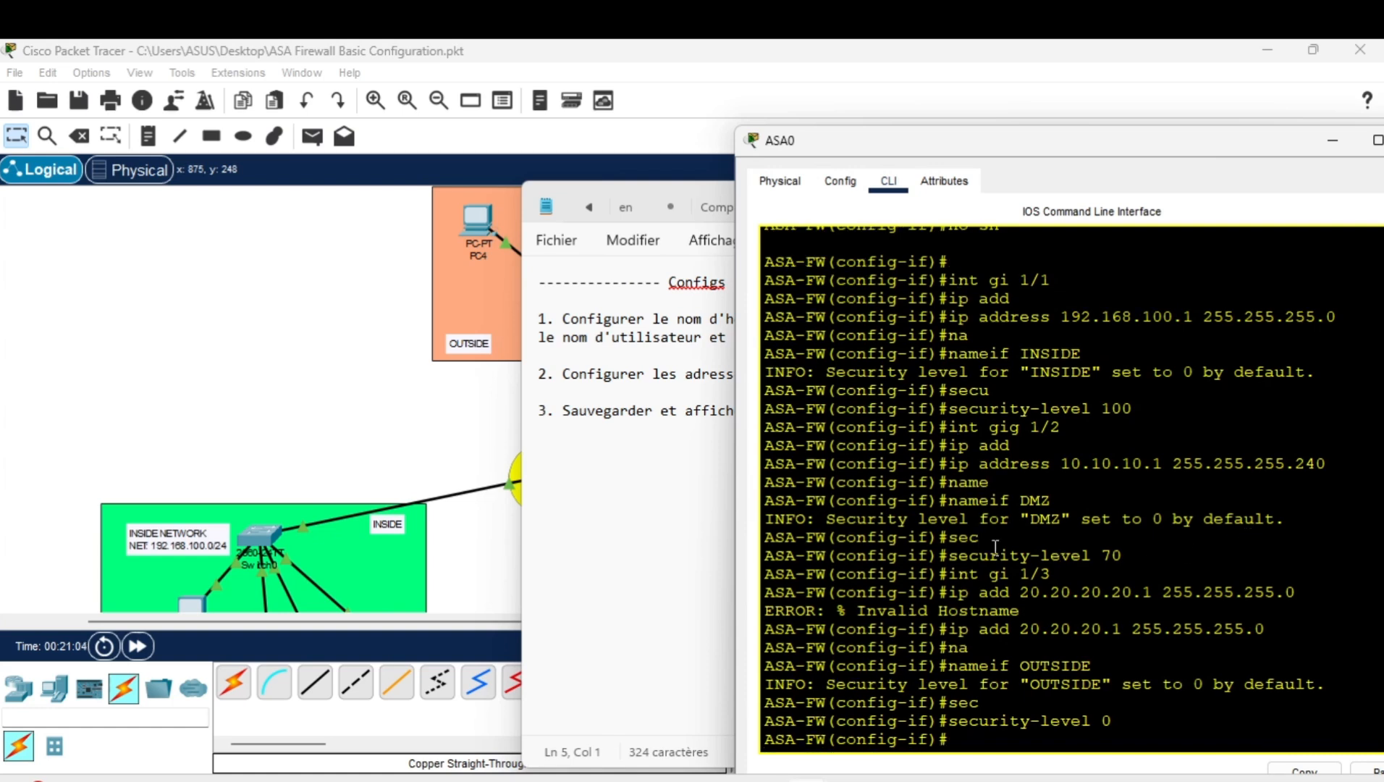
# Save the running configuration to memory with write memory.
pyautogui.moveTo(1044, 145); pyautogui.dragTo(955, 139)
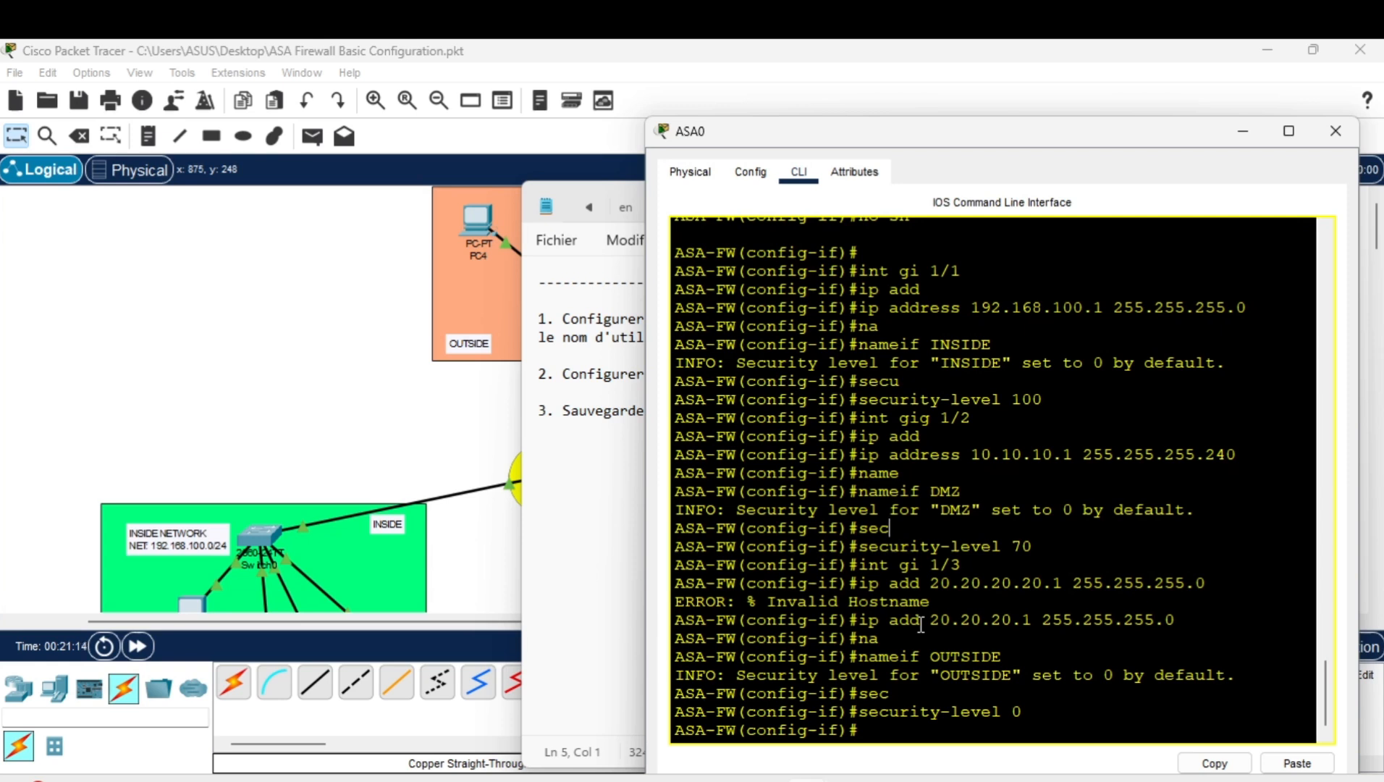
pyautogui.write('wr')
pyautogui.press('Tab')
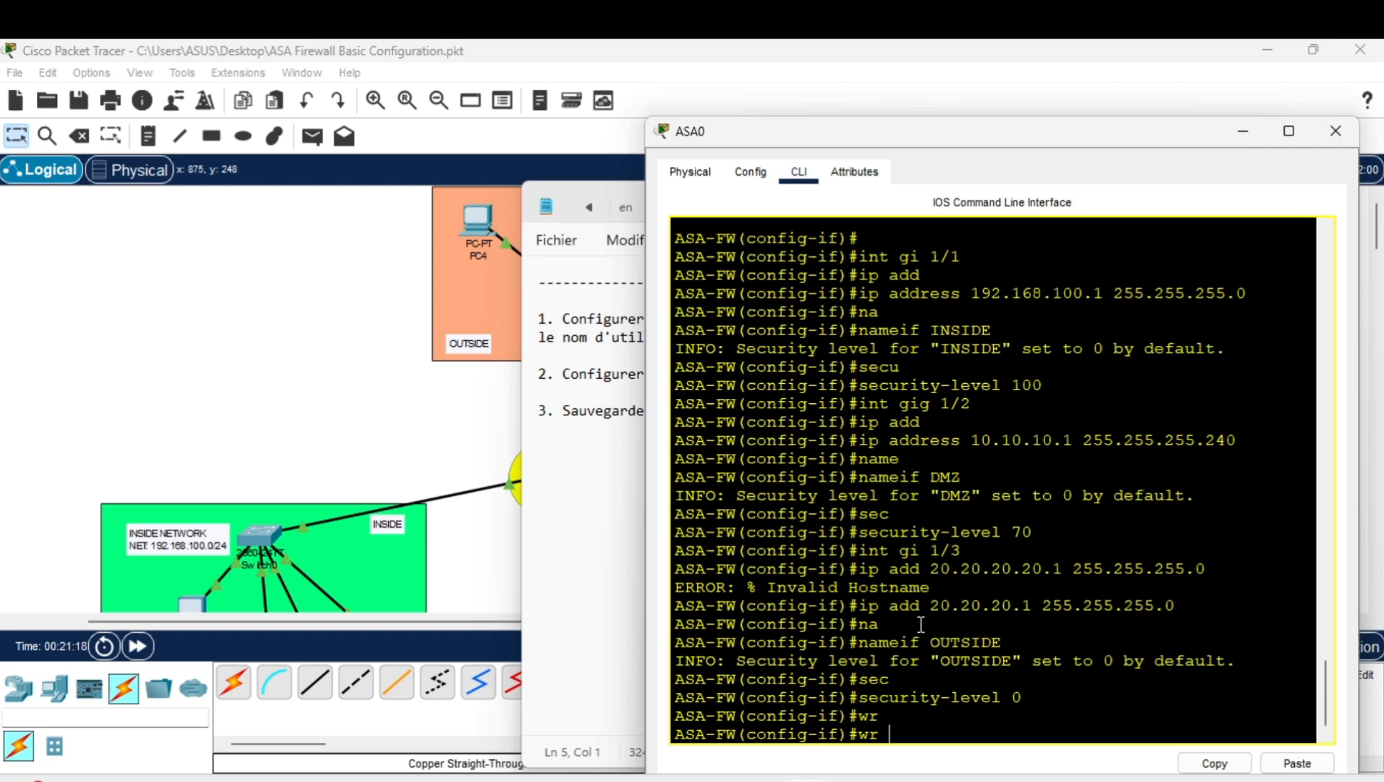
pyautogui.write('me')
pyautogui.press('Tab')
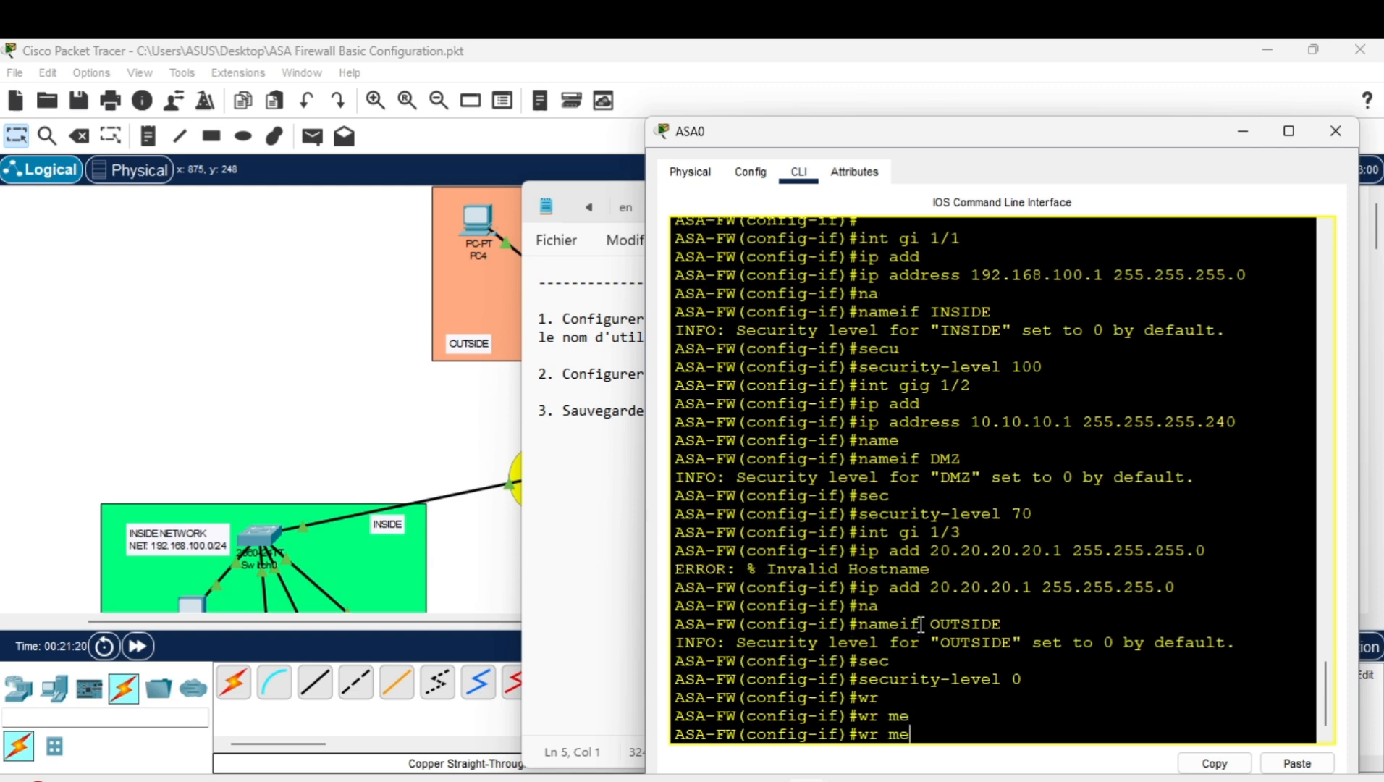
pyautogui.write('m')
pyautogui.press('Return')
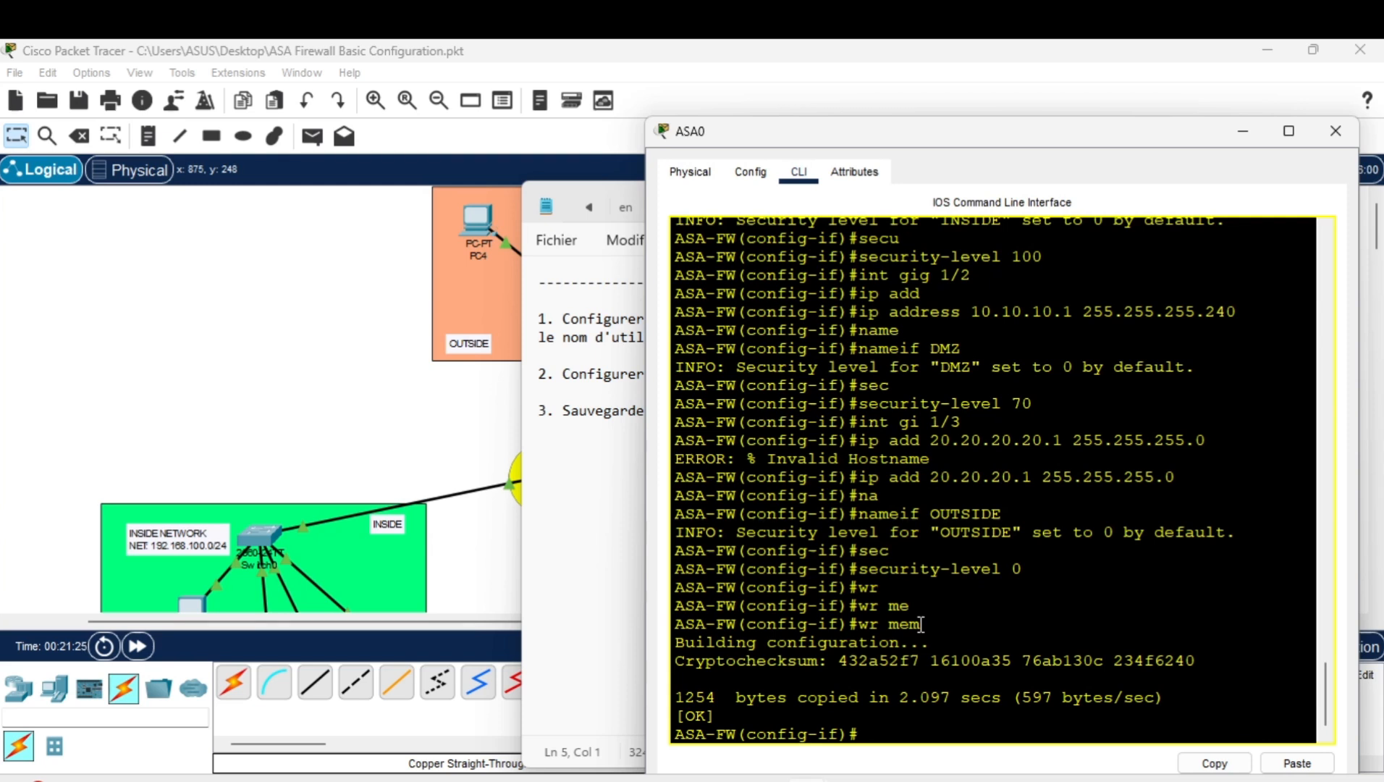
# Exit interface configuration mode and enter the sh start command.
pyautogui.write('exit')
pyautogui.press('Return')
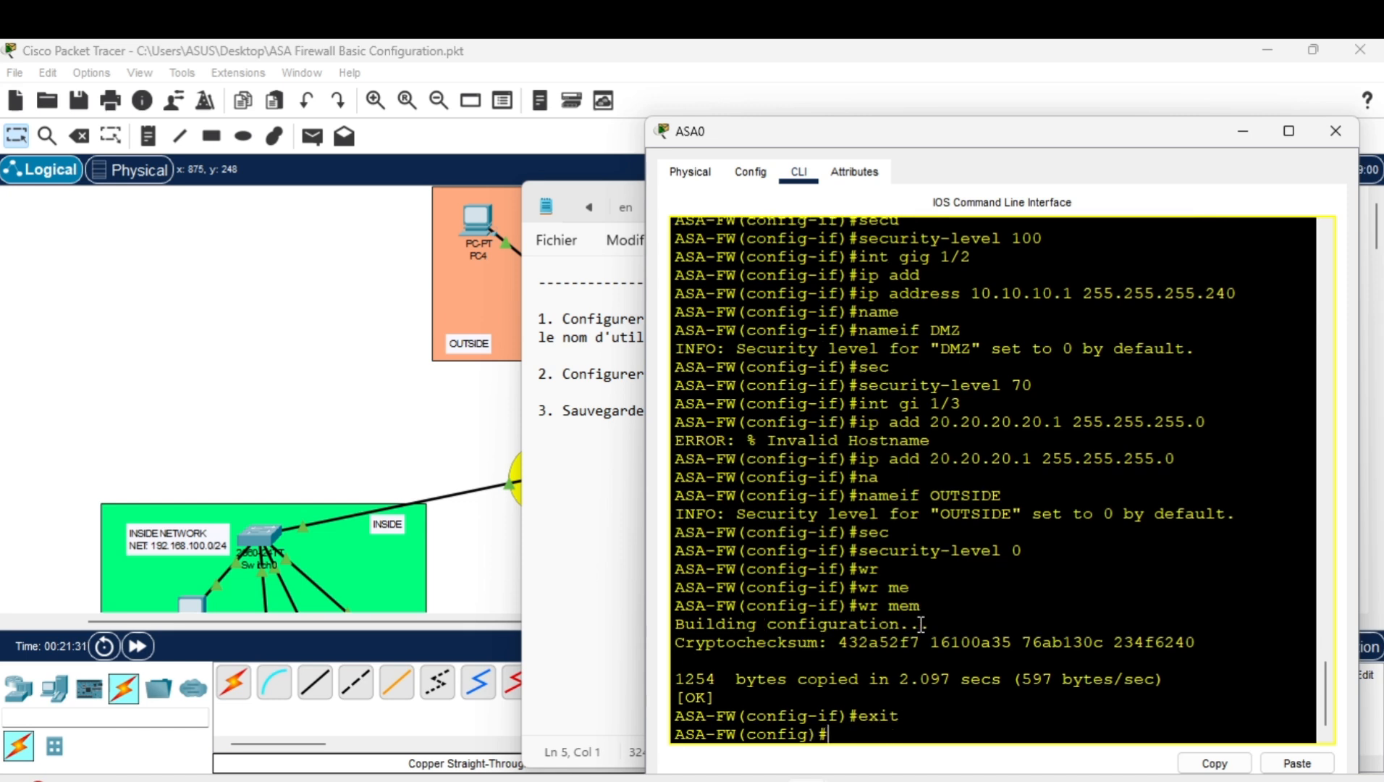
pyautogui.write('sh start')
# Show the startup config full-screen and highlight the INSIDE interface's name, security level and mask.
pyautogui.press('Return')
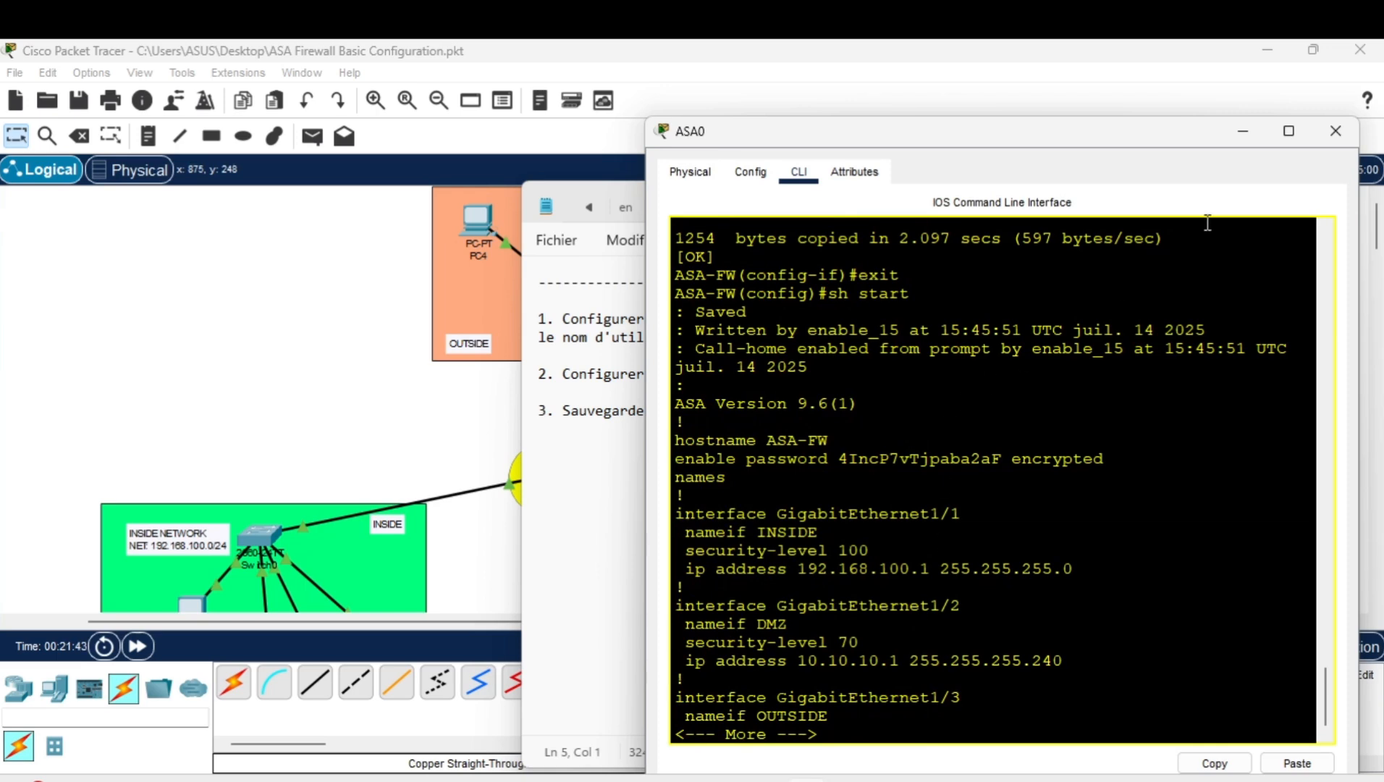
pyautogui.click(1288, 131)
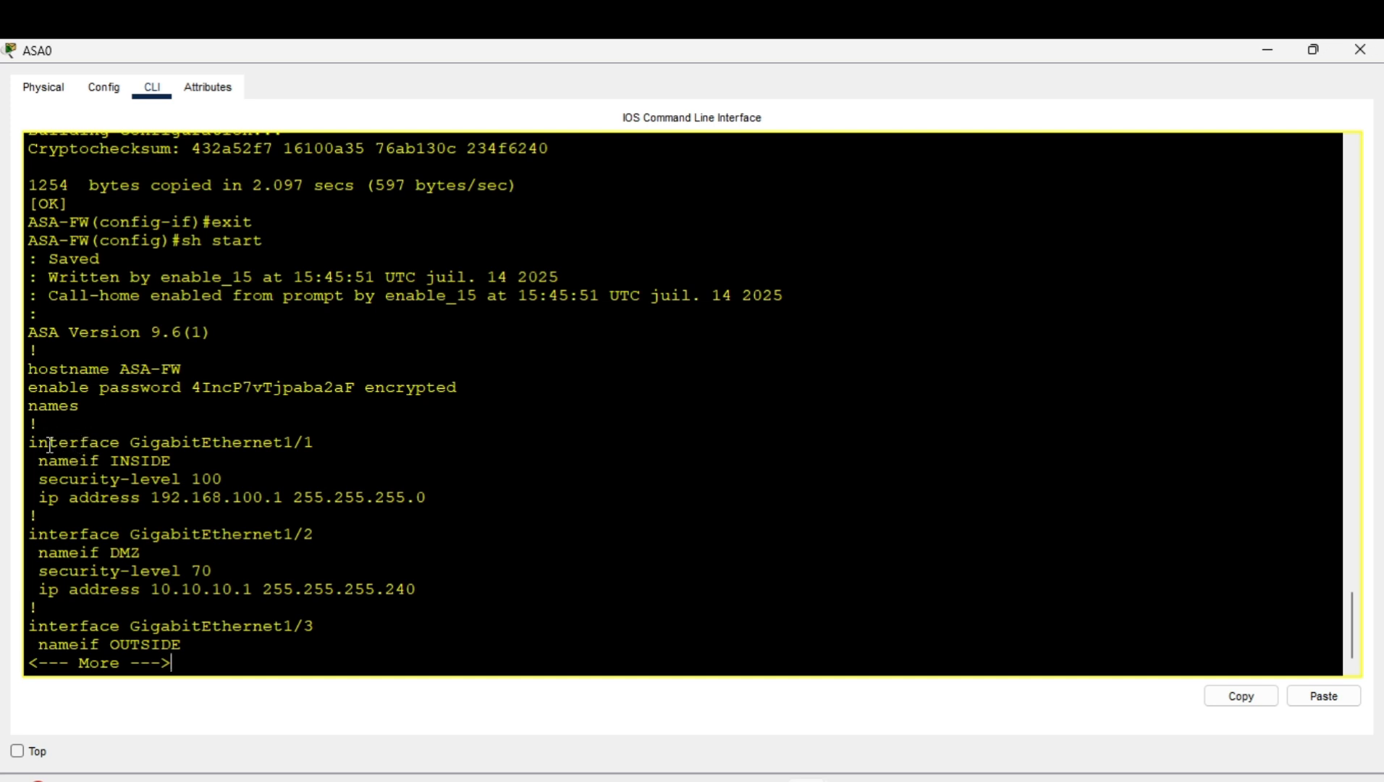
pyautogui.moveTo(37, 443); pyautogui.dragTo(302, 460)
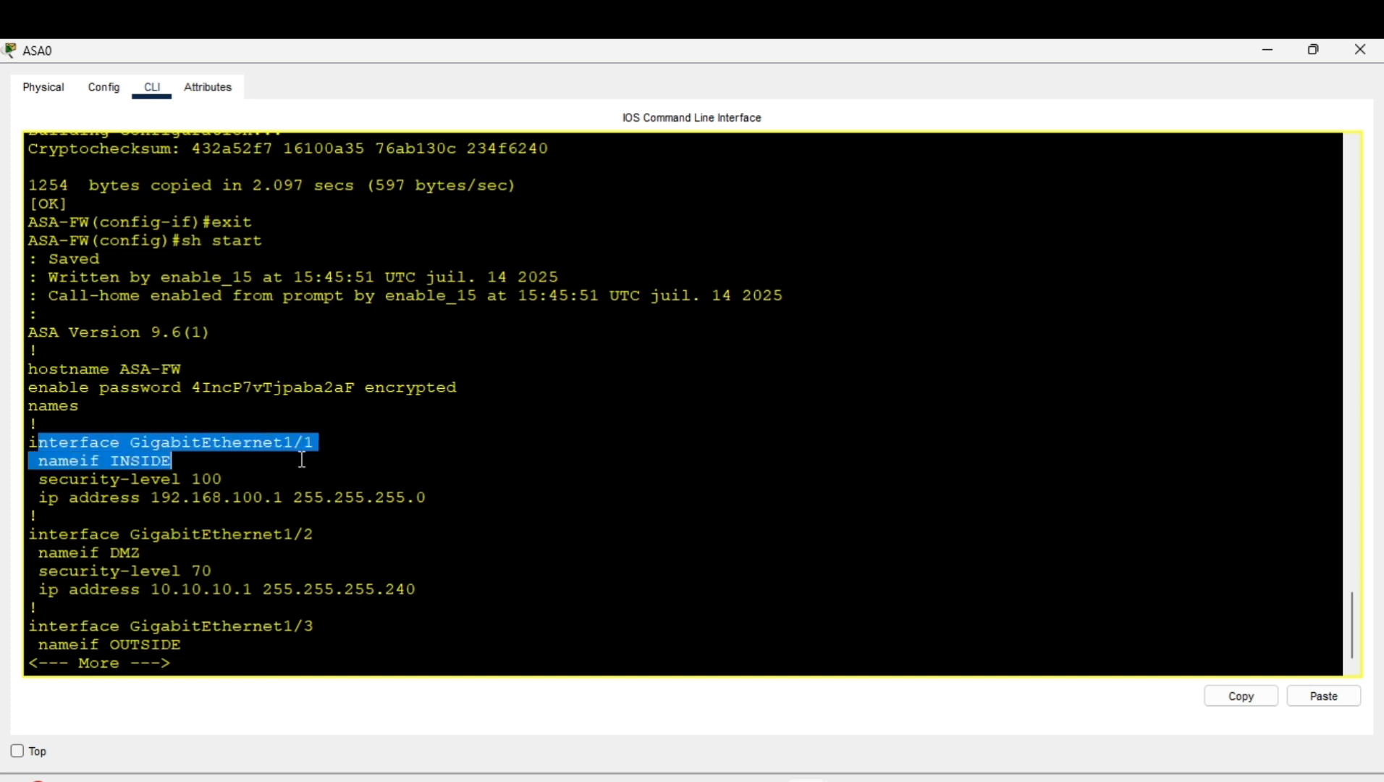
pyautogui.click(280, 468)
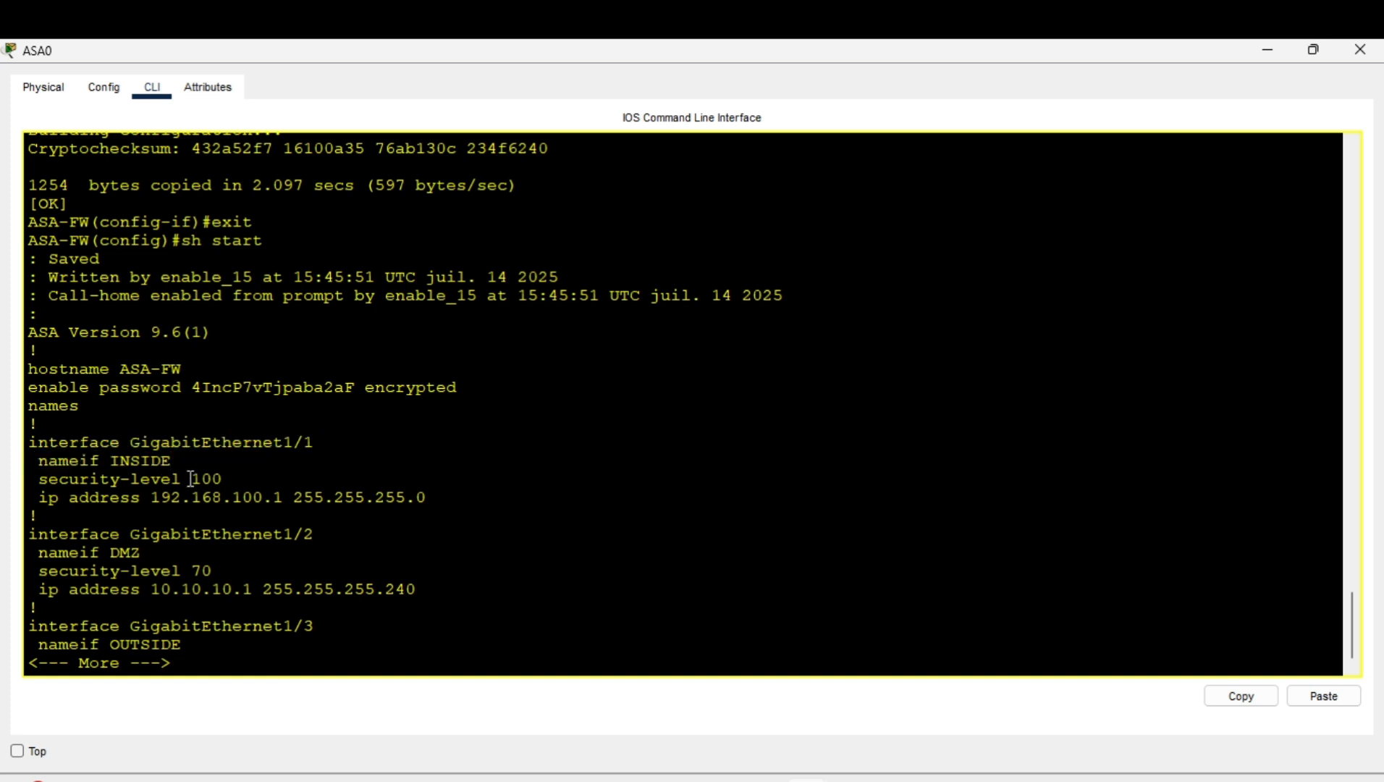
pyautogui.moveTo(183, 478)
pyautogui.mouseDown()
pyautogui.moveTo(201, 479)
pyautogui.moveTo(123, 485)
pyautogui.moveTo(213, 478)
pyautogui.moveTo(191, 483)
pyautogui.mouseUp()
pyautogui.moveTo(60, 497); pyautogui.dragTo(335, 501)
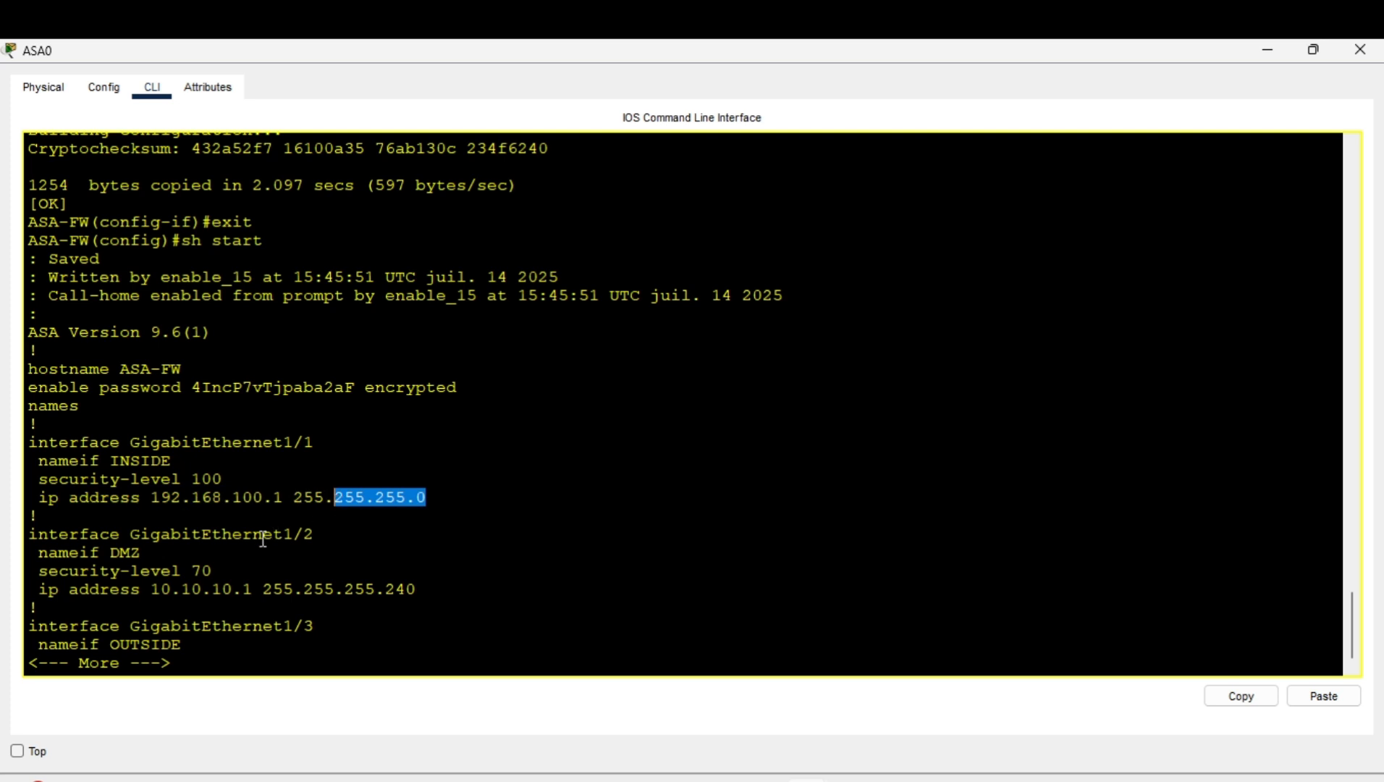
pyautogui.press('Return')
pyautogui.press('Return')
pyautogui.press('Return')
pyautogui.press('Return')
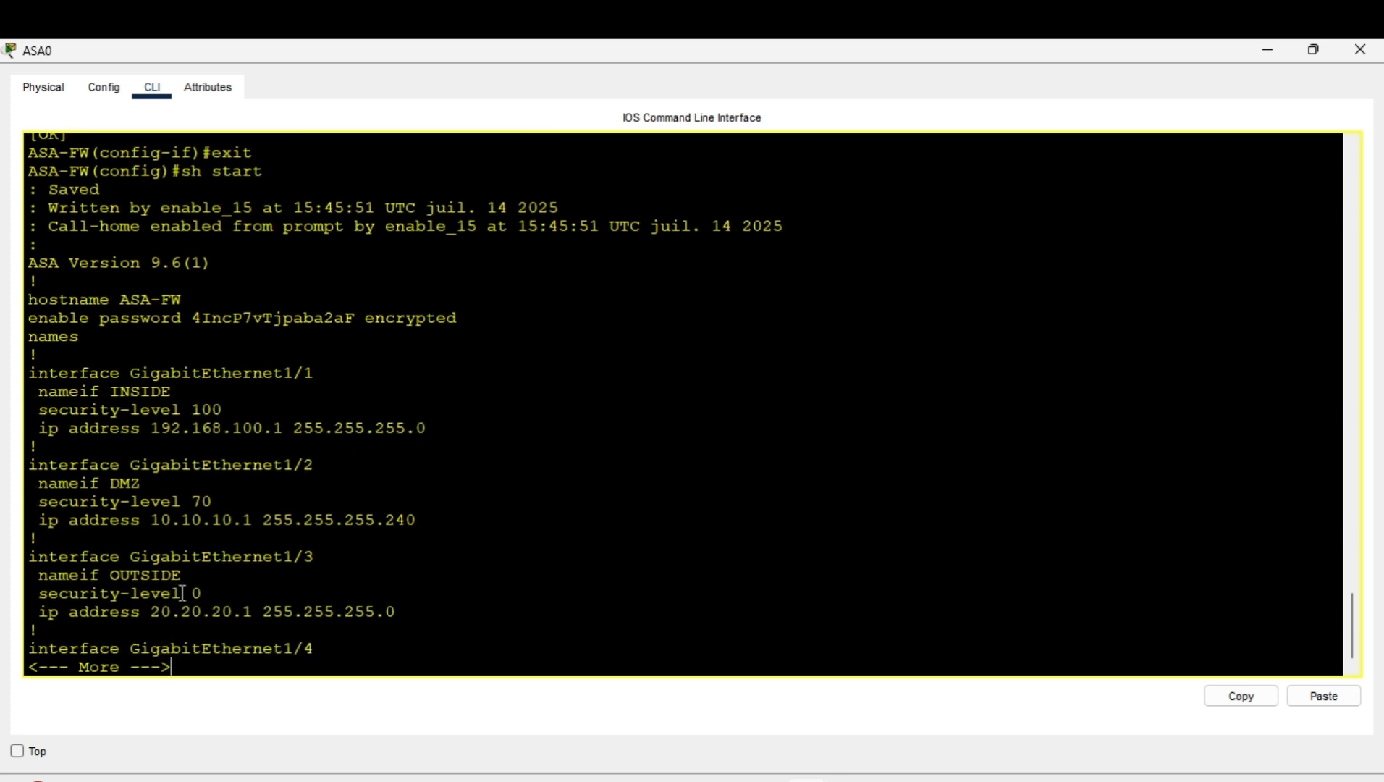
# Highlight DMZ level 70 and OUTSIDE address, mask and level 0, then finish paging and quit.
pyautogui.moveTo(211, 594); pyautogui.dragTo(172, 594)
pyautogui.moveTo(219, 501); pyautogui.dragTo(202, 505)
pyautogui.moveTo(202, 611); pyautogui.dragTo(285, 606)
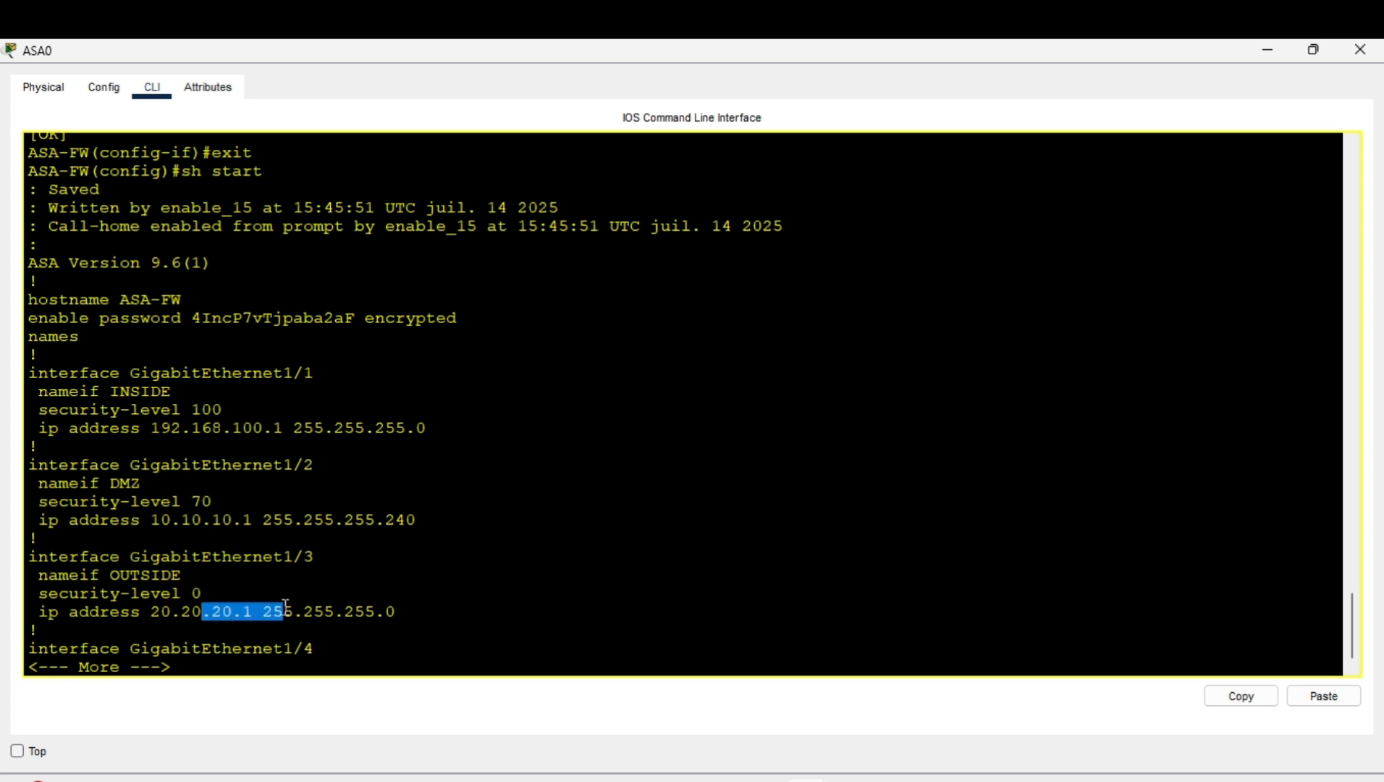
pyautogui.moveTo(396, 611); pyautogui.dragTo(293, 611)
pyautogui.press('Return')
pyautogui.press('Return')
pyautogui.press('Return')
pyautogui.press('Return')
pyautogui.press('Return')
pyautogui.press('Return')
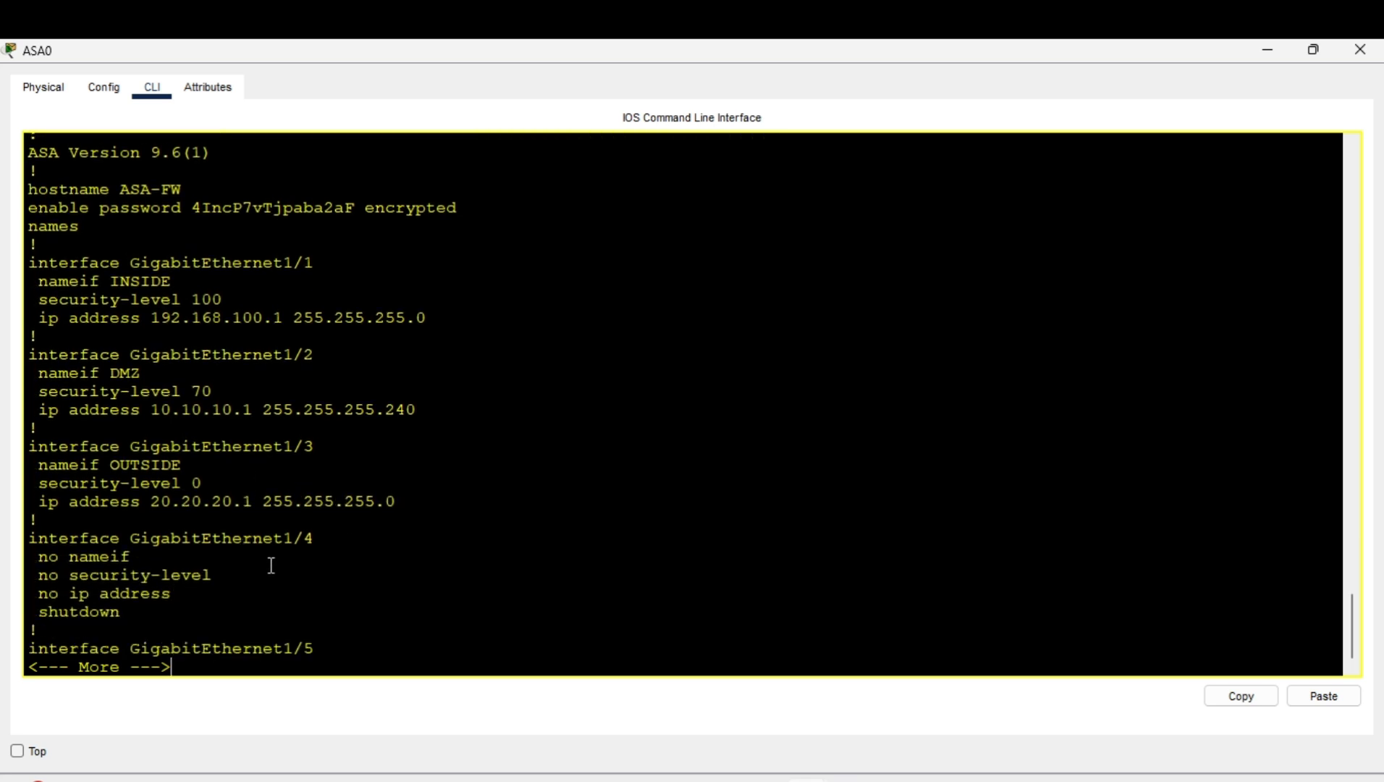
pyautogui.press('Return')
pyautogui.press('Return')
pyautogui.press('Return')
pyautogui.write('q')
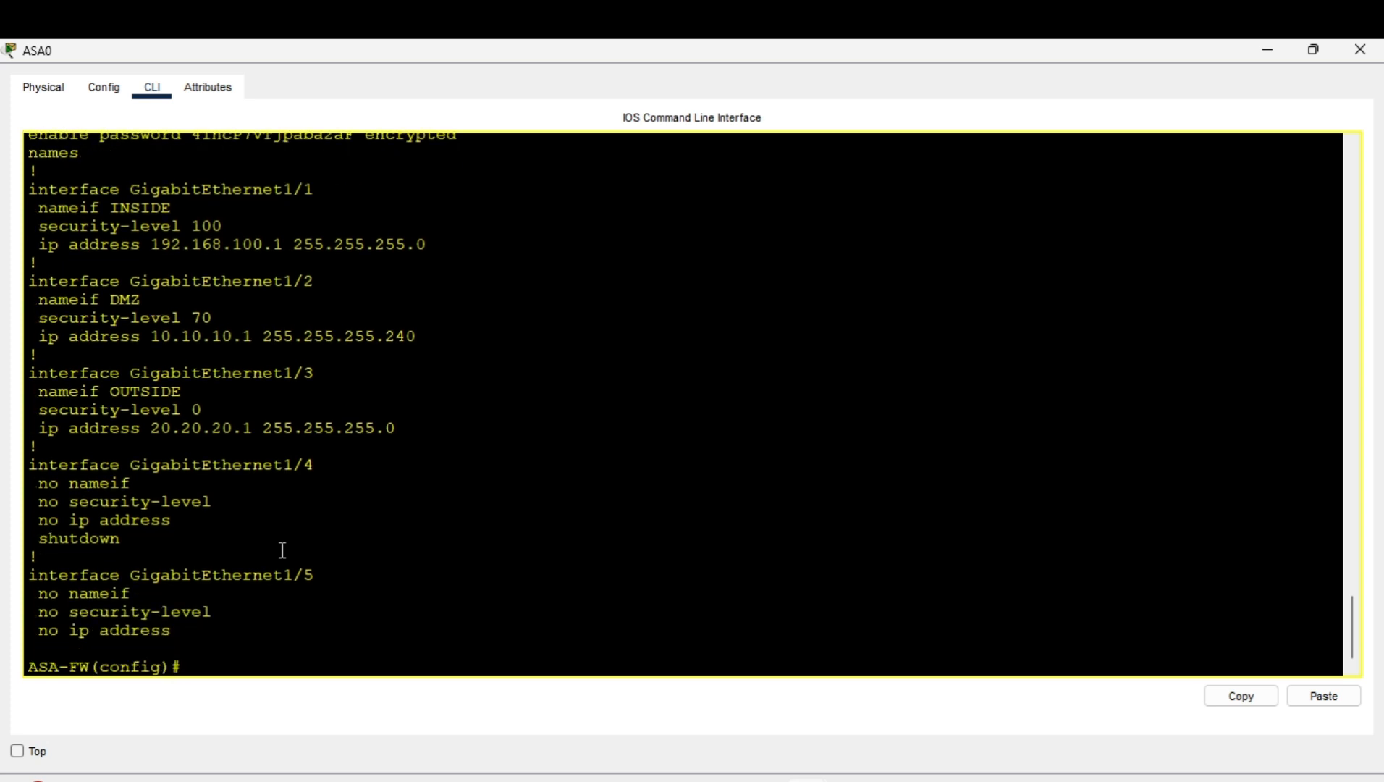
pyautogui.write('exit')
# Exit configuration and privileged modes and log off the ASA session.
pyautogui.press('Return')
pyautogui.write('ex')
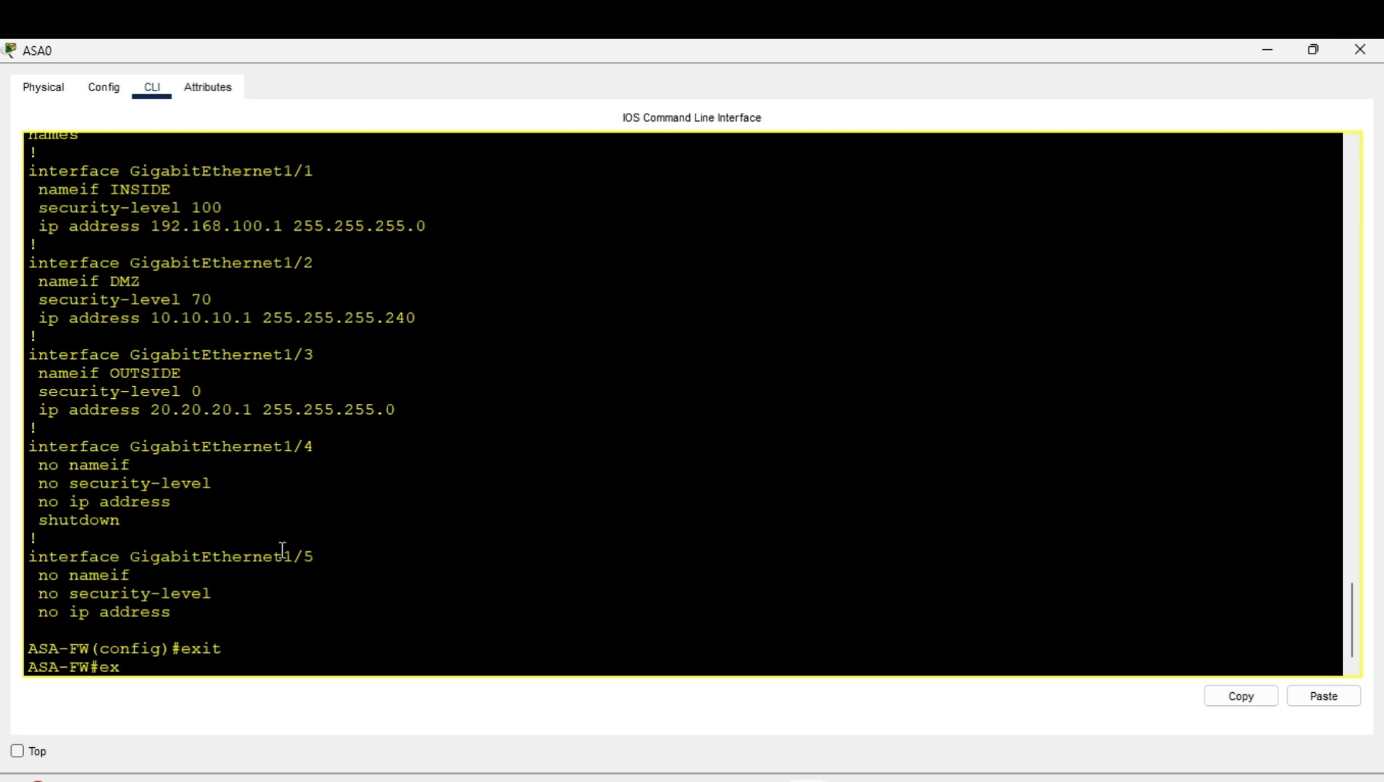
pyautogui.write('it')
pyautogui.press('Return')
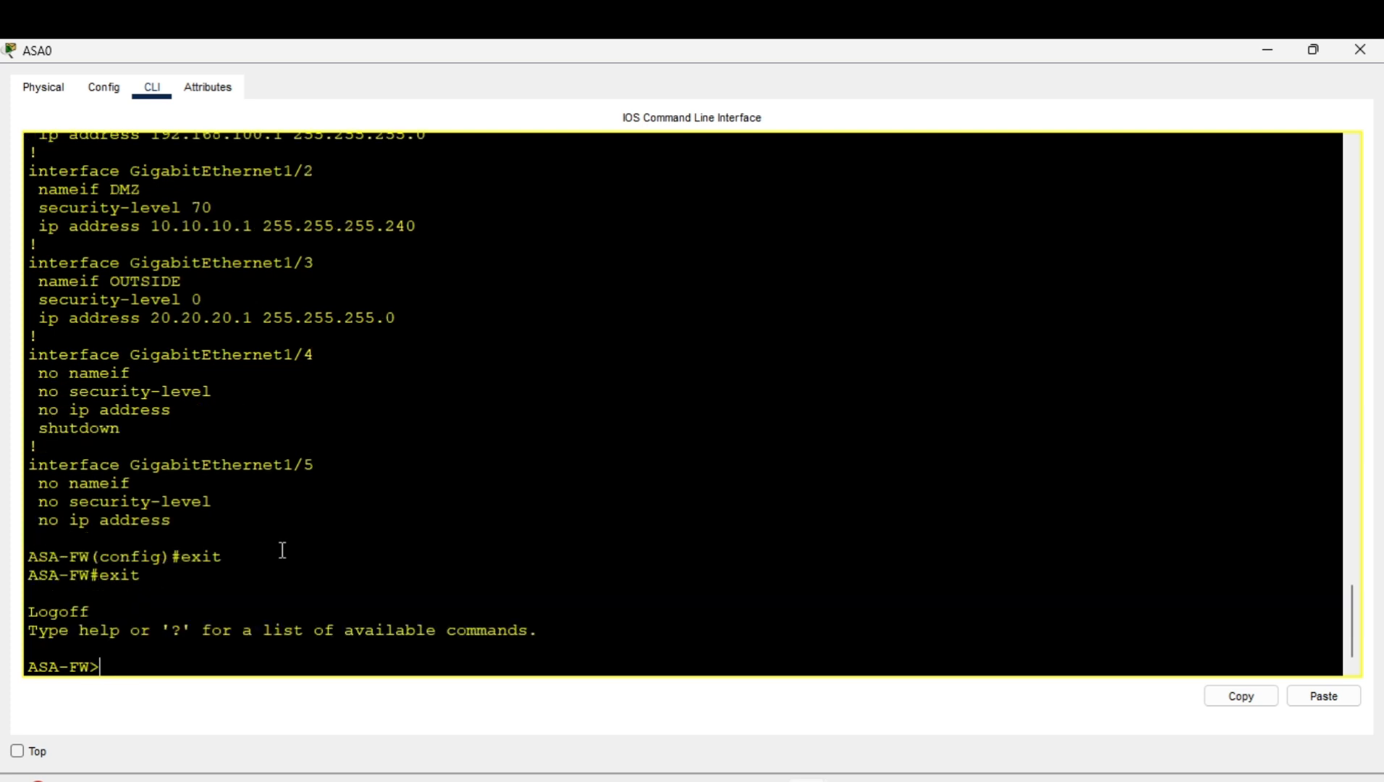
pyautogui.write('exit')
pyautogui.press('Return')
# Regain privileged mode with en, succeeding after two rejected password attempts.
pyautogui.press('Return')
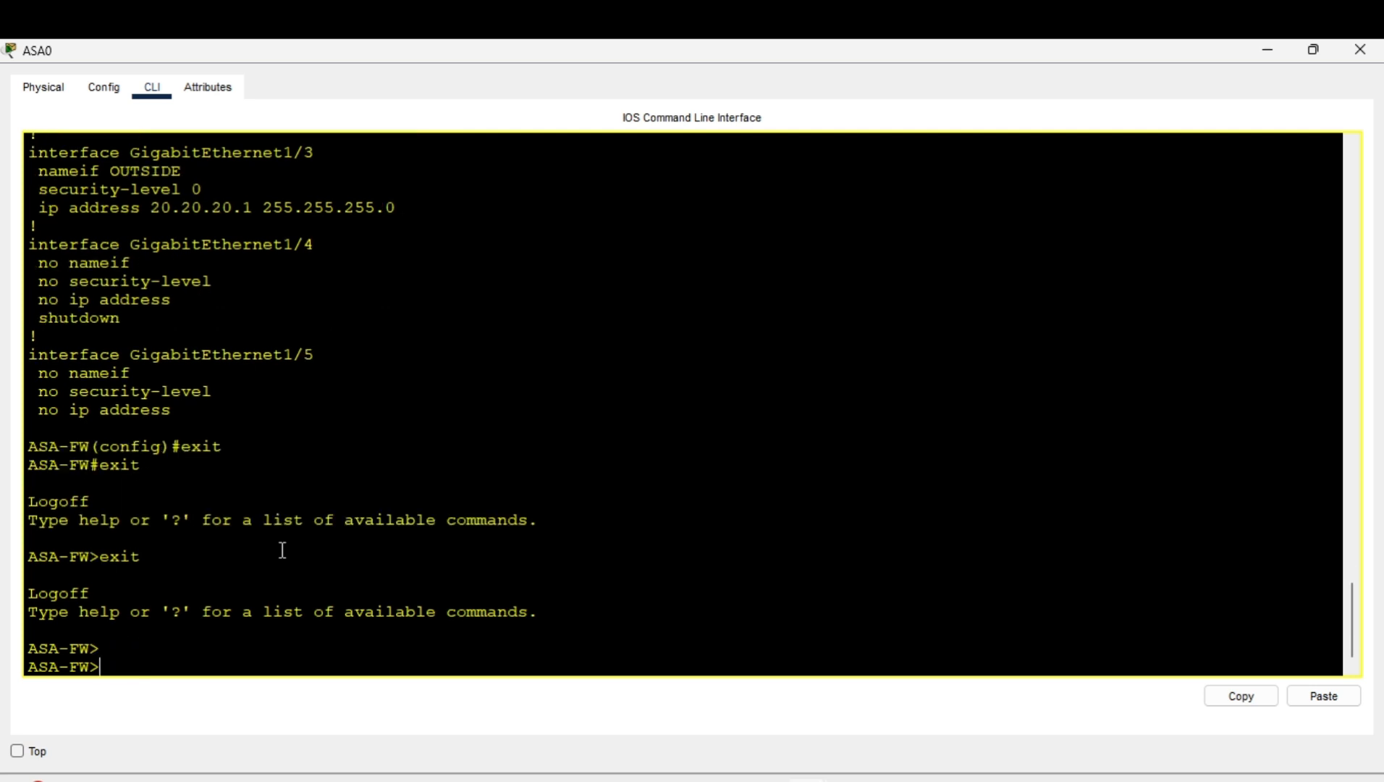
pyautogui.write('en')
pyautogui.press('Return')
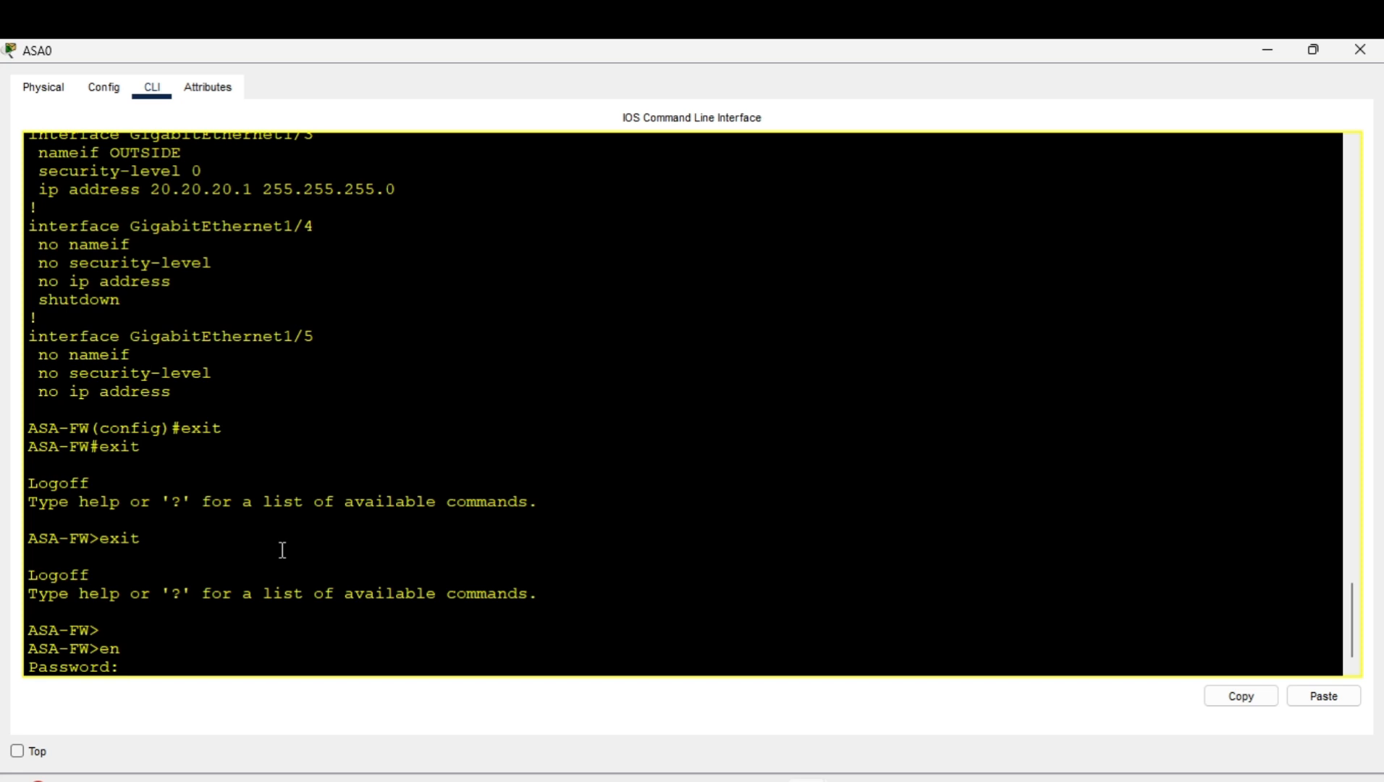
pyautogui.press('Return')
pyautogui.press('Return')
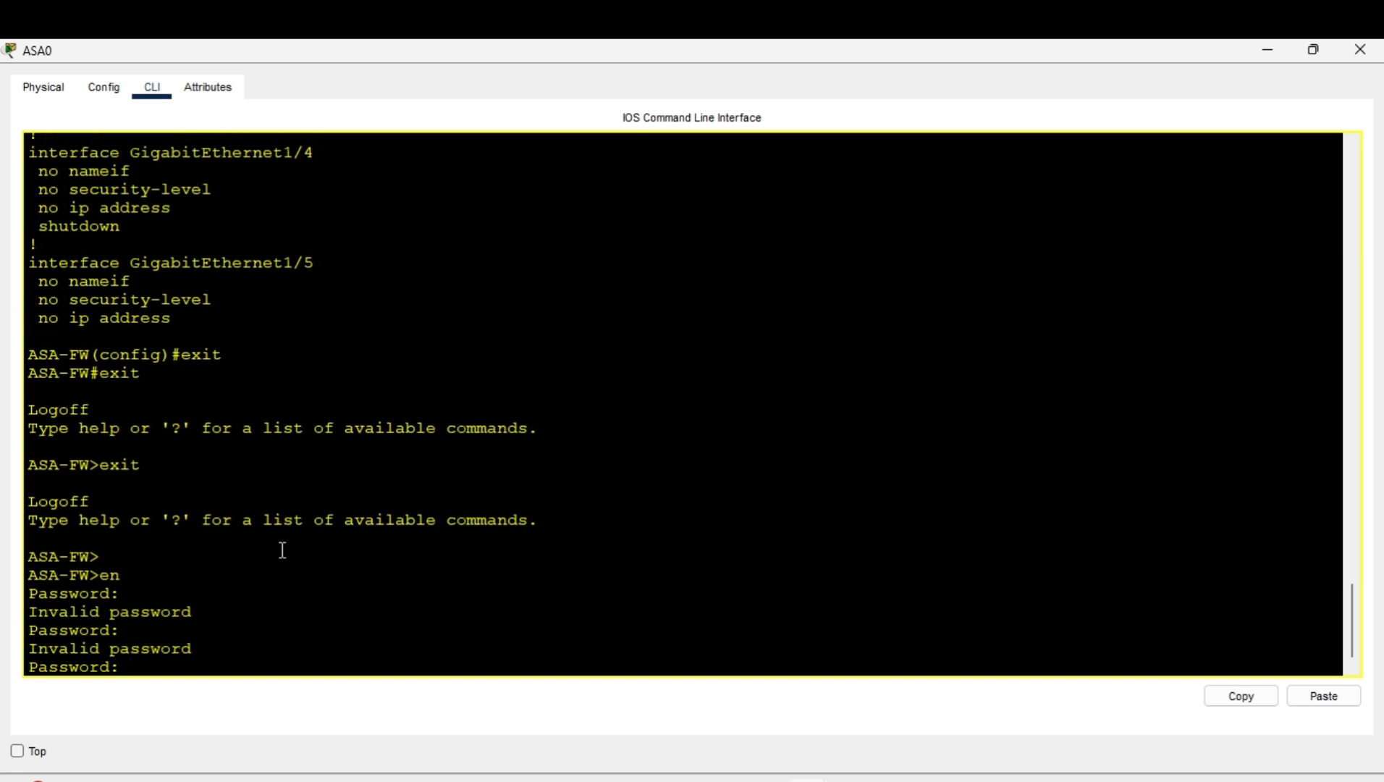
pyautogui.press('Return')
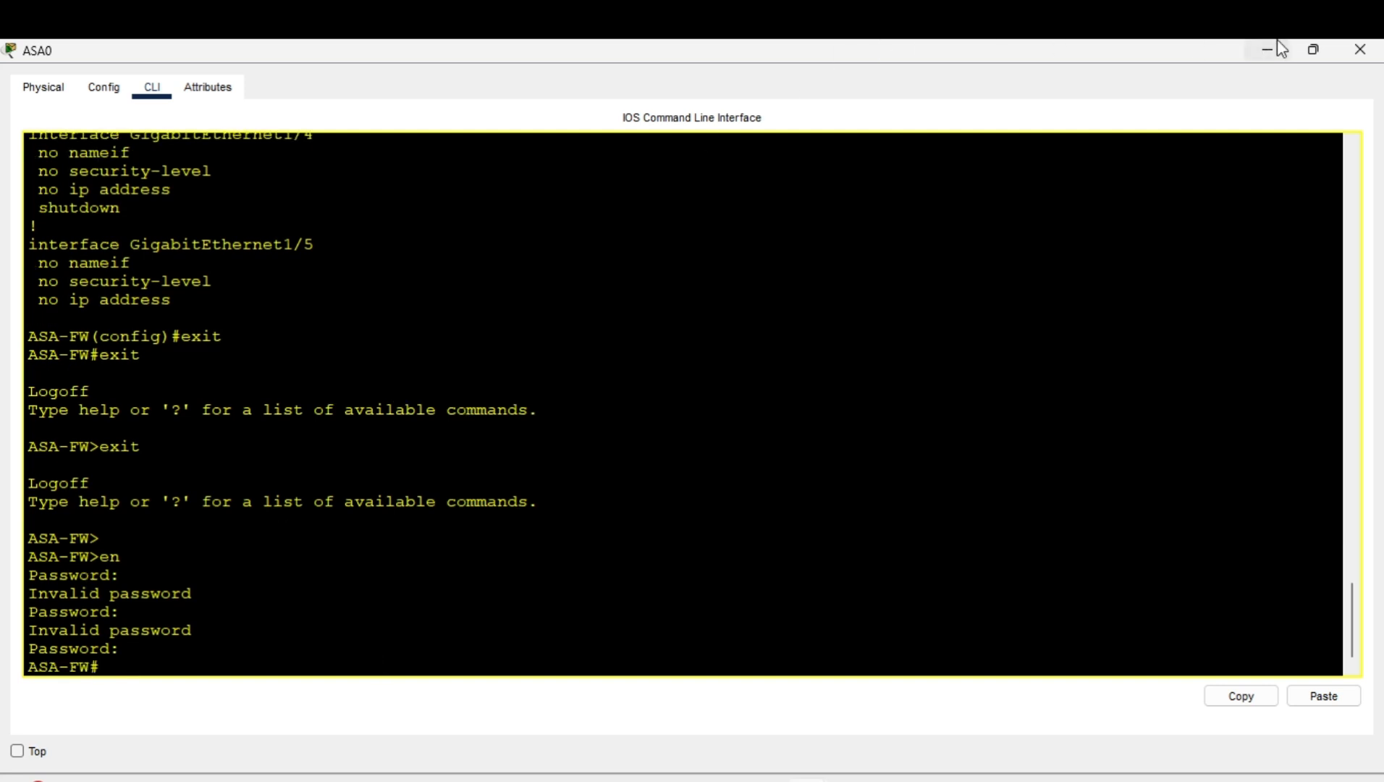
# Close the ASA0 window and minimise Notepad to reveal the INSIDE, DMZ and OUTSIDE topology.
pyautogui.click(1360, 52)
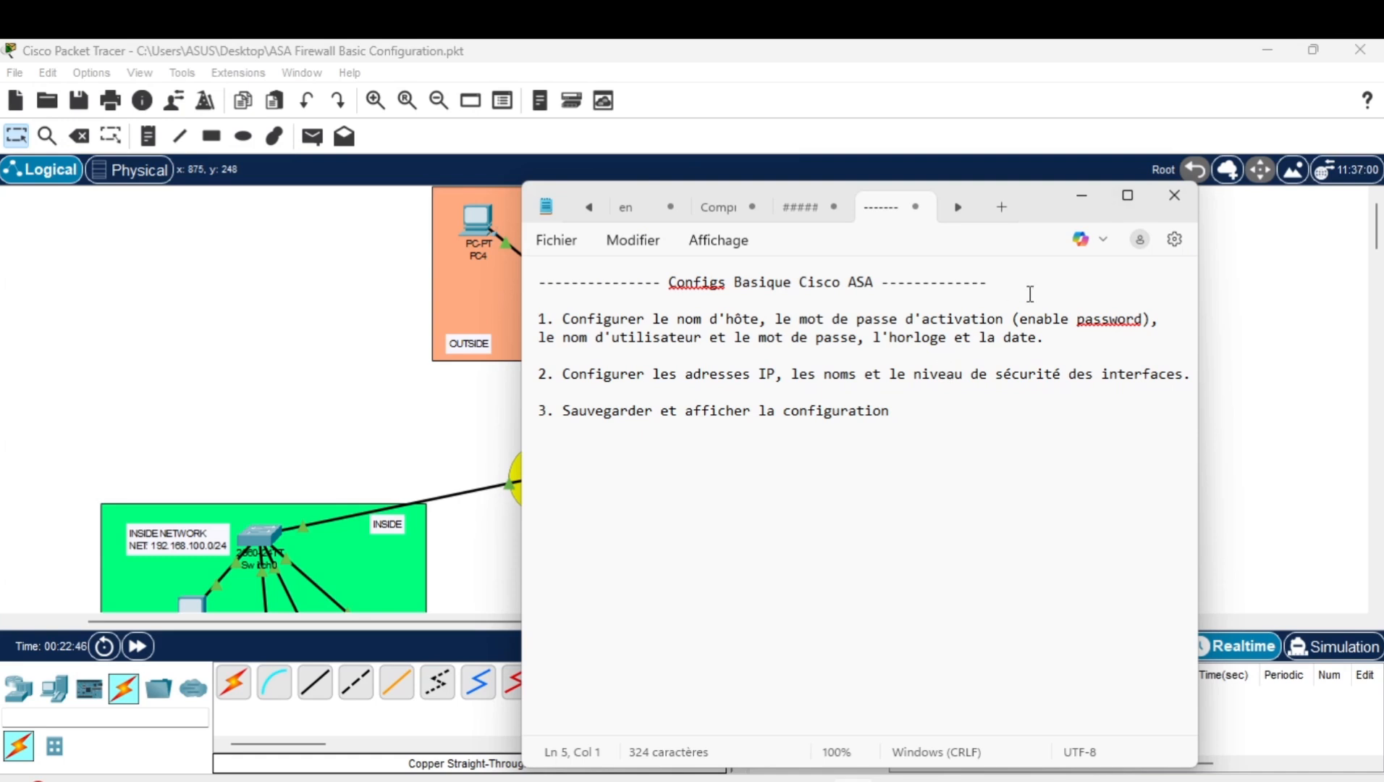
pyautogui.click(1082, 197)
pyautogui.scroll(-1, 647, 435)
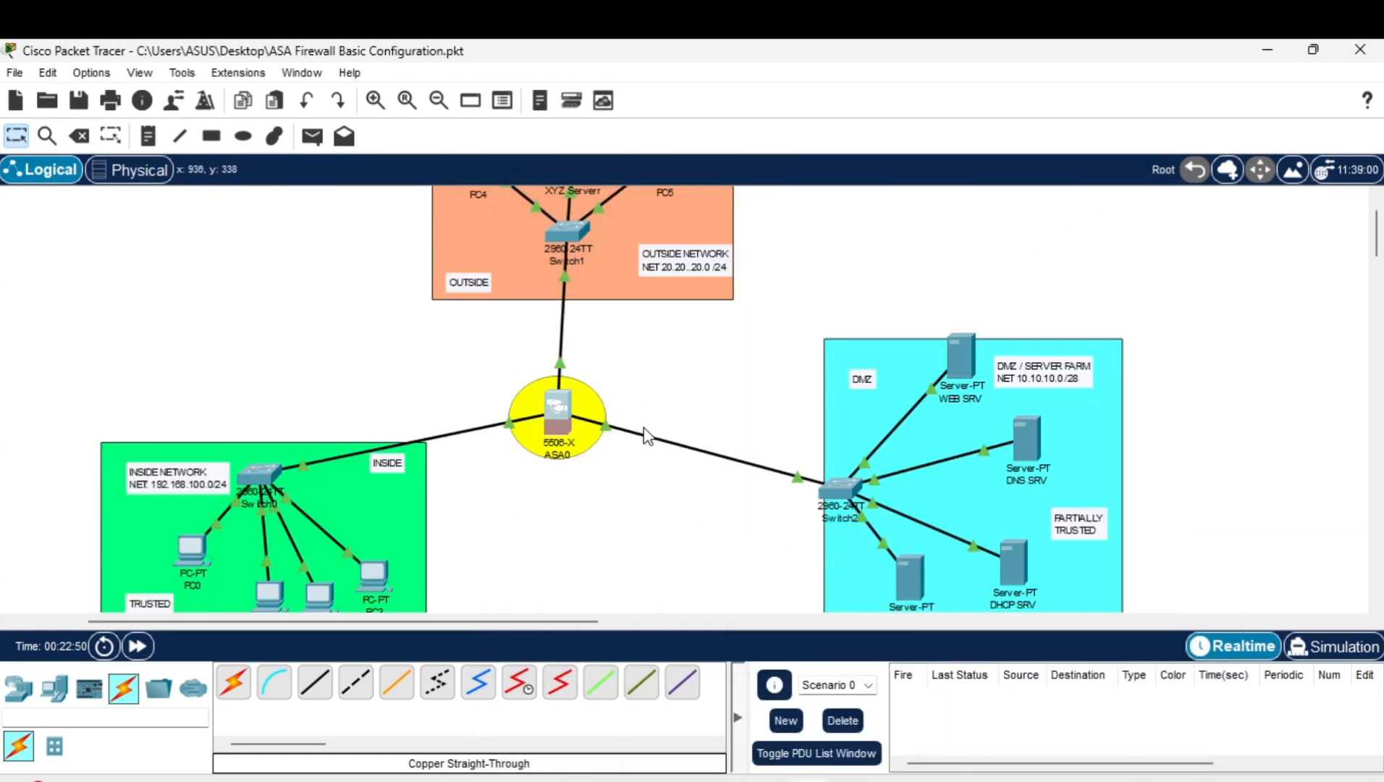